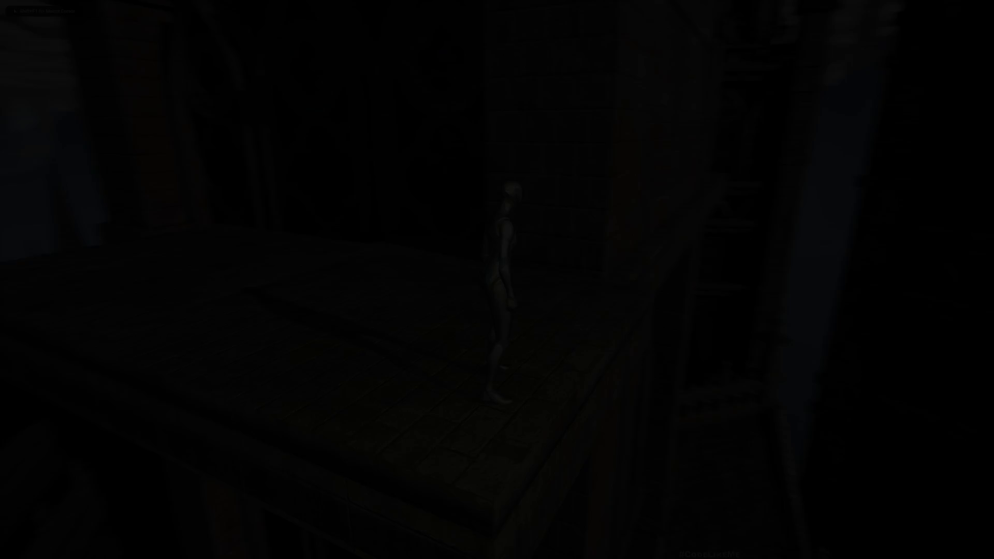
- Leave full-screen view and stop the running play session of the DemoMapDay level
{"action": "key", "text": "w"}
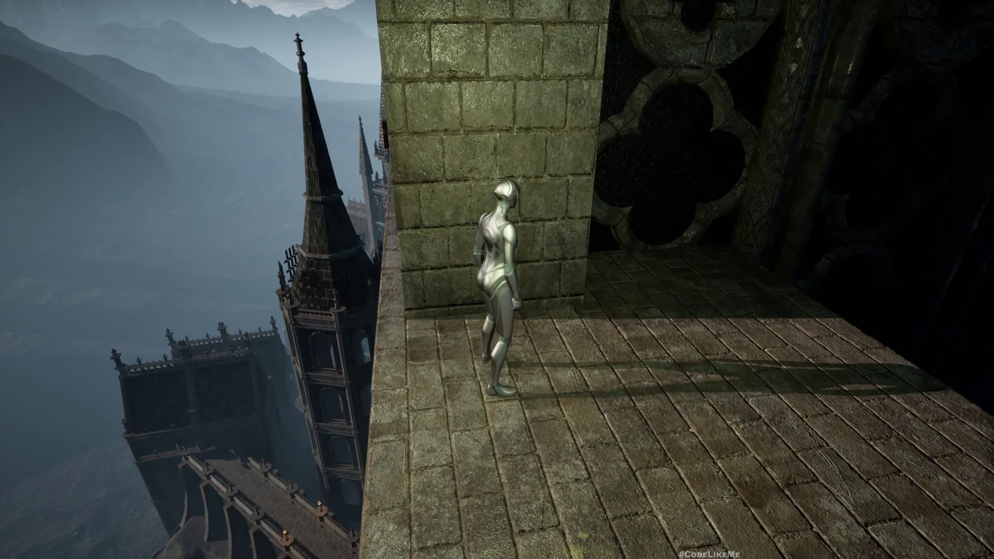
{"action": "key", "text": "F11"}
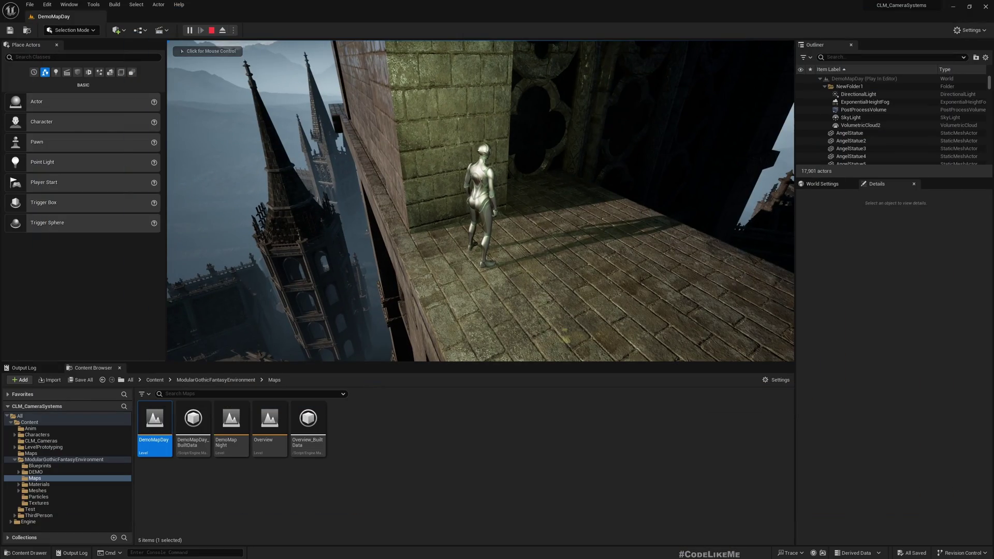
{"action": "key", "text": "Escape"}
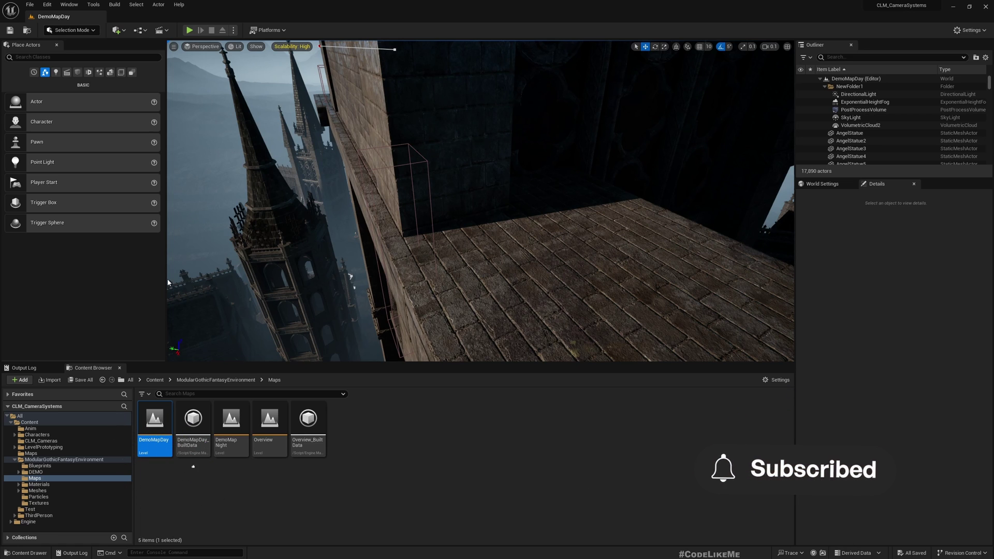
- Create a new level from the Basic template
{"action": "key", "text": "ctrl+n"}
{"action": "double_click", "coordinate": [502, 214]}
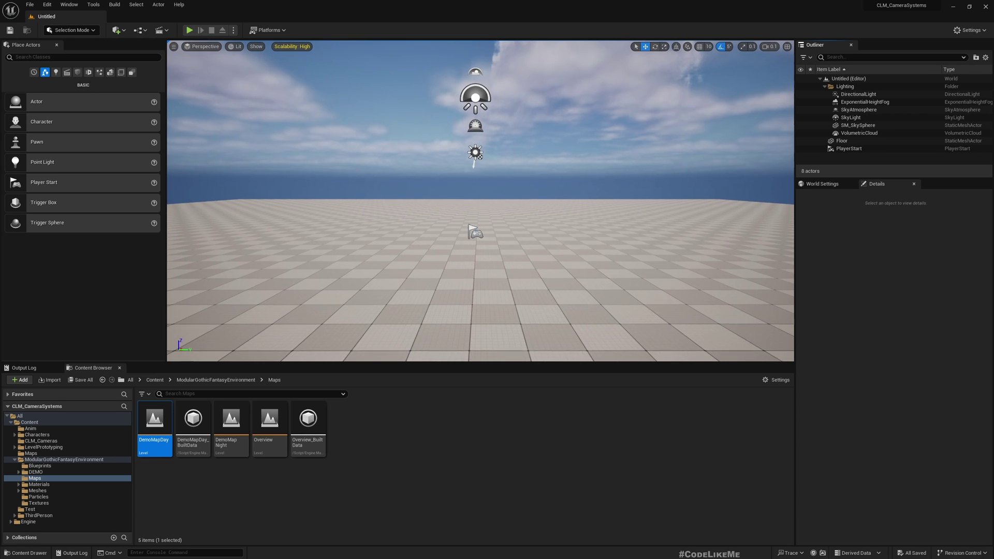
{"action": "mouse_move", "coordinate": [502, 213]}
{"action": "right_mouse_down"}
{"action": "mouse_move", "coordinate": [445, 240]}
{"action": "mouse_move", "coordinate": [378, 204]}
{"action": "mouse_move", "coordinate": [332, 213]}
{"action": "mouse_move", "coordinate": [488, 203]}
{"action": "right_mouse_up"}
{"action": "key", "text": "d"}
{"action": "scroll", "coordinate": [440, 233], "scroll_direction": "up", "scroll_amount": 3}
{"action": "key", "text": "d"}
{"action": "key", "text": "w"}
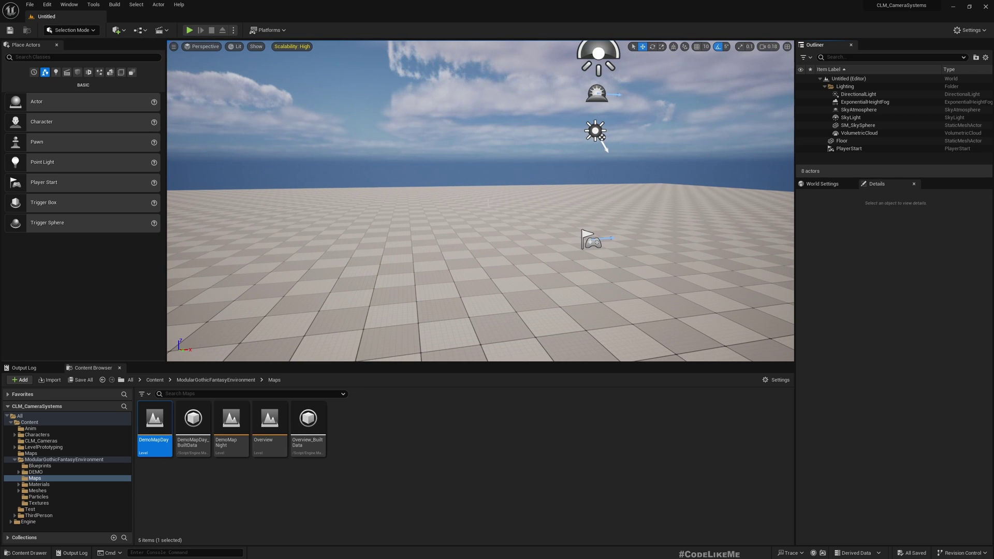
{"action": "right_click_drag", "start_coordinate": [361, 135], "coordinate": [393, 135]}
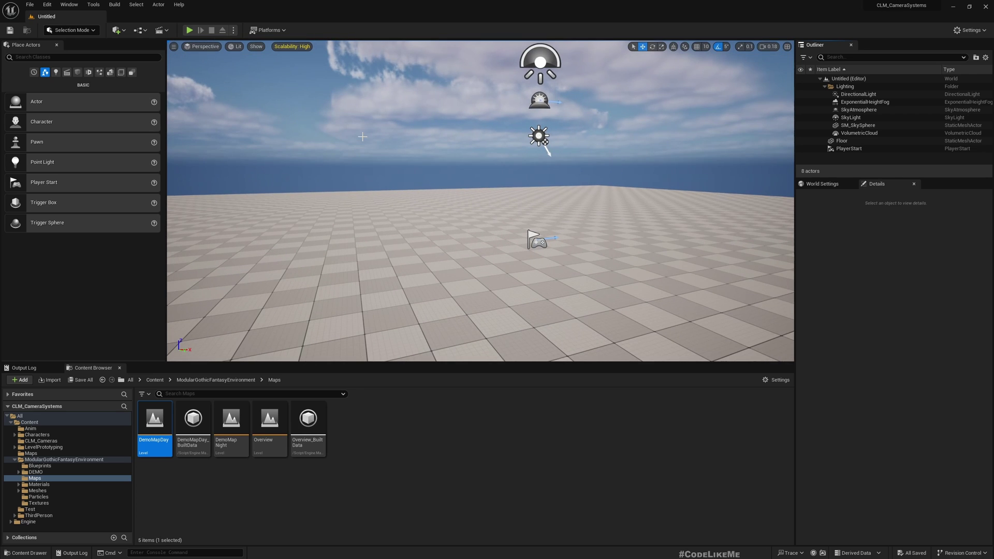
- Find the mannequin control rig assets in the project's Characters/Mannequins/Rigs folder
{"action": "left_click", "coordinate": [39, 436]}
{"action": "left_click", "coordinate": [313, 469]}
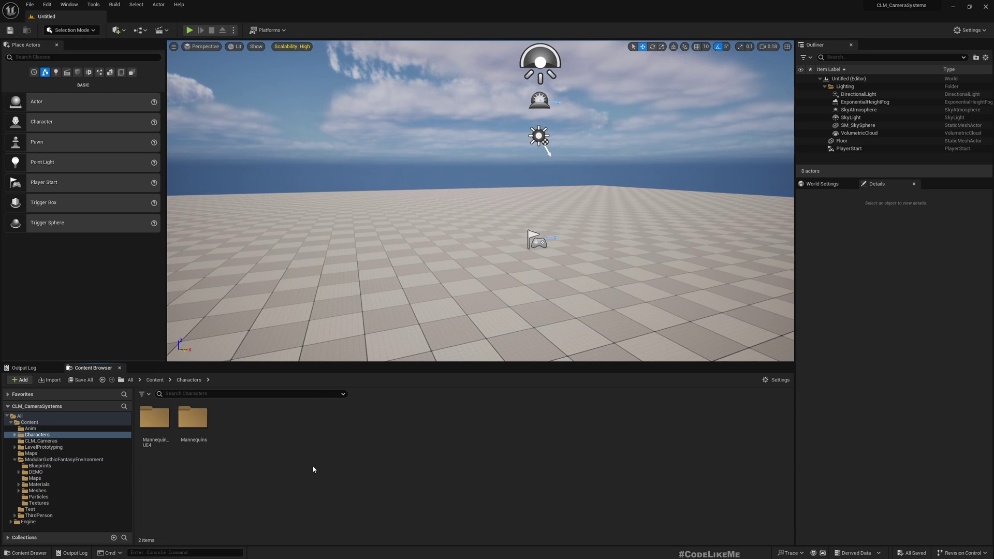
{"action": "left_click", "coordinate": [40, 441]}
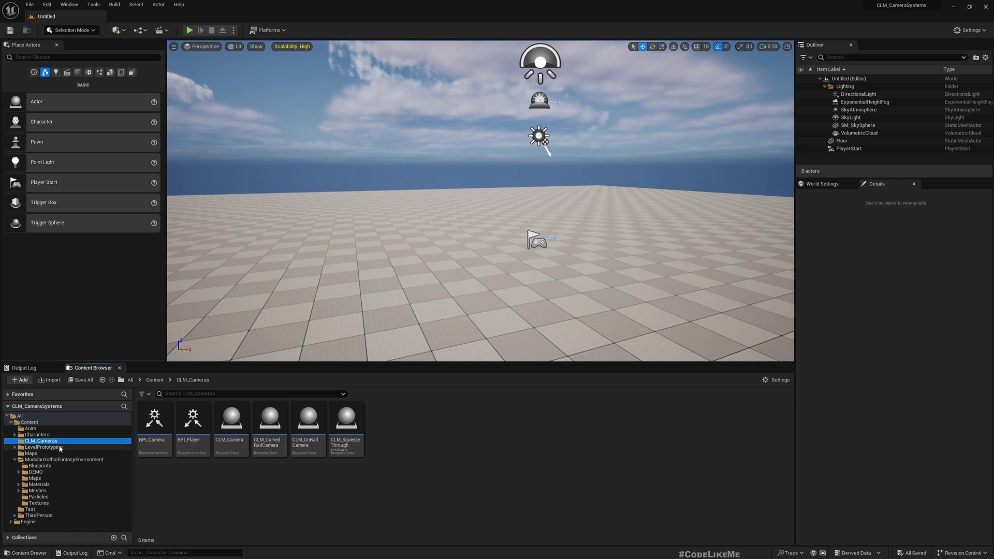
{"action": "left_click", "coordinate": [15, 459]}
{"action": "left_click", "coordinate": [34, 473]}
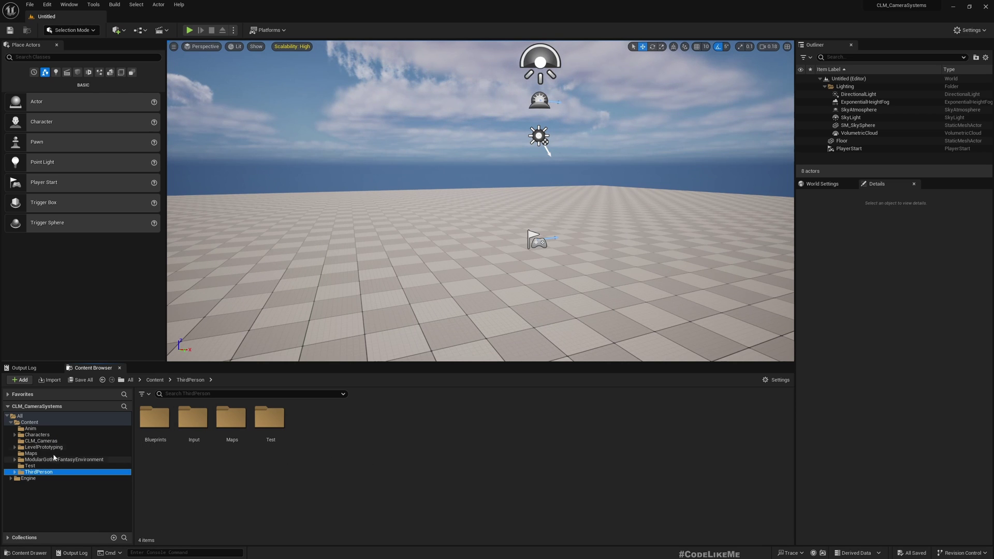
{"action": "left_click", "coordinate": [38, 435]}
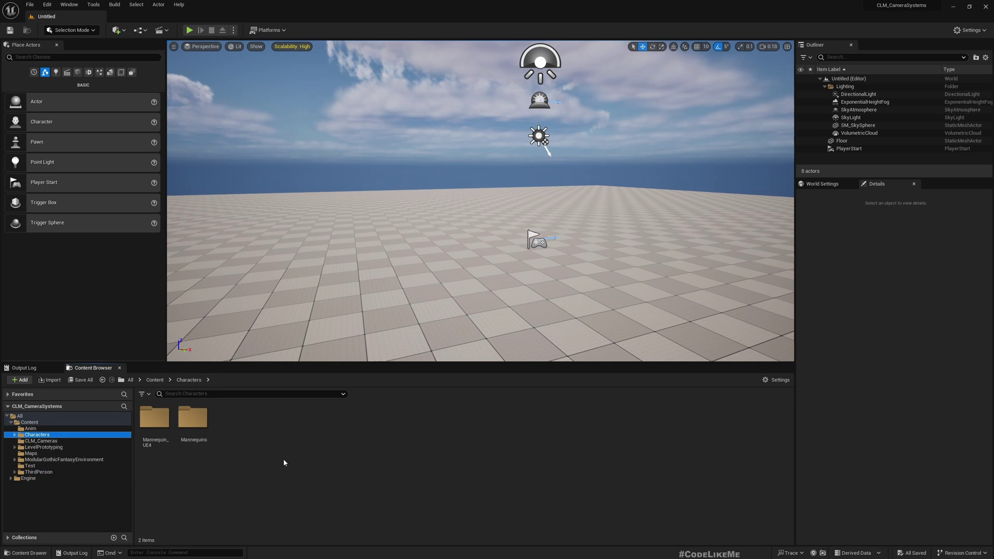
{"action": "double_click", "coordinate": [189, 420]}
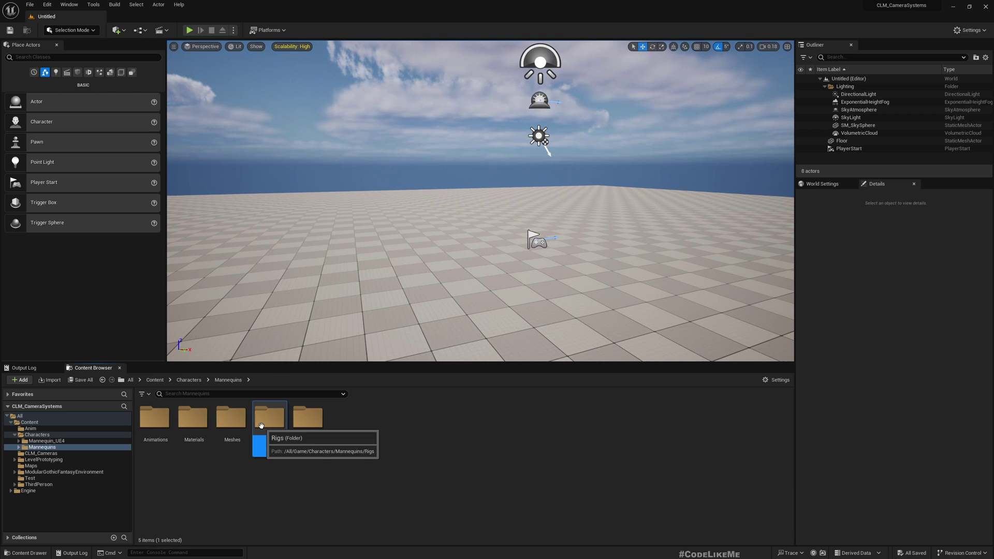
{"action": "double_click", "coordinate": [269, 417]}
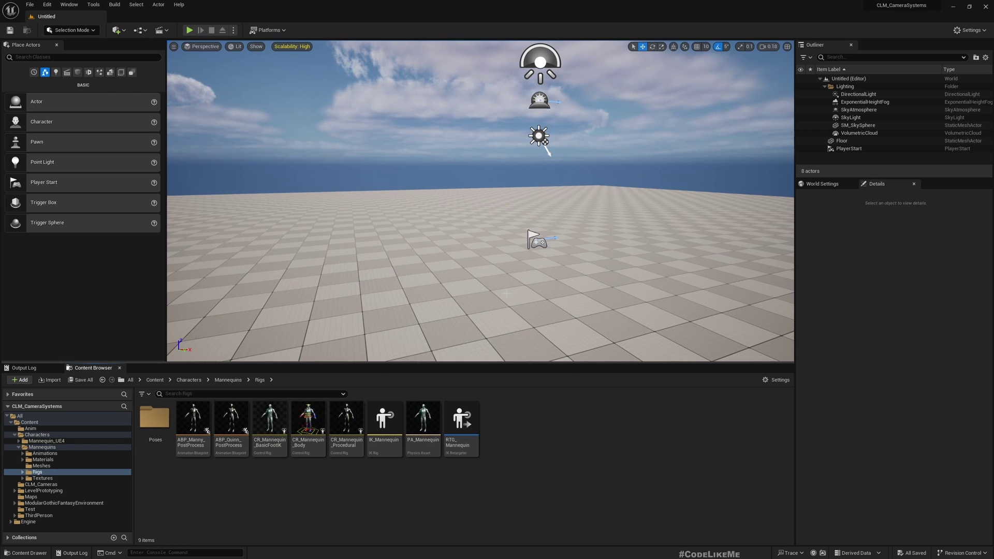
- Delete the Player Start from the level and place the CR_Mannequin_Body control rig on the floor
{"action": "left_click", "coordinate": [537, 241]}
{"action": "key", "text": "Delete"}
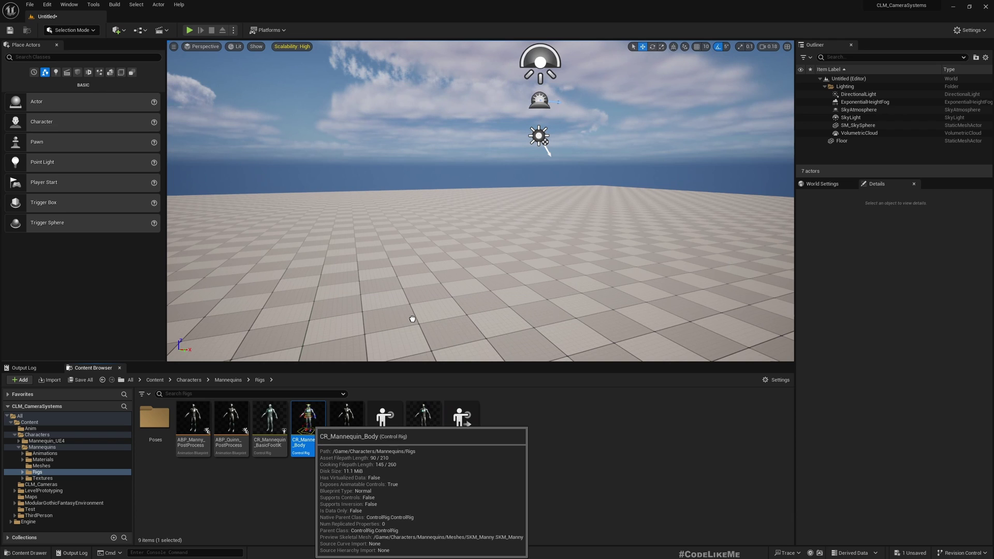
{"action": "left_click_drag", "start_coordinate": [412, 318], "coordinate": [412, 319]}
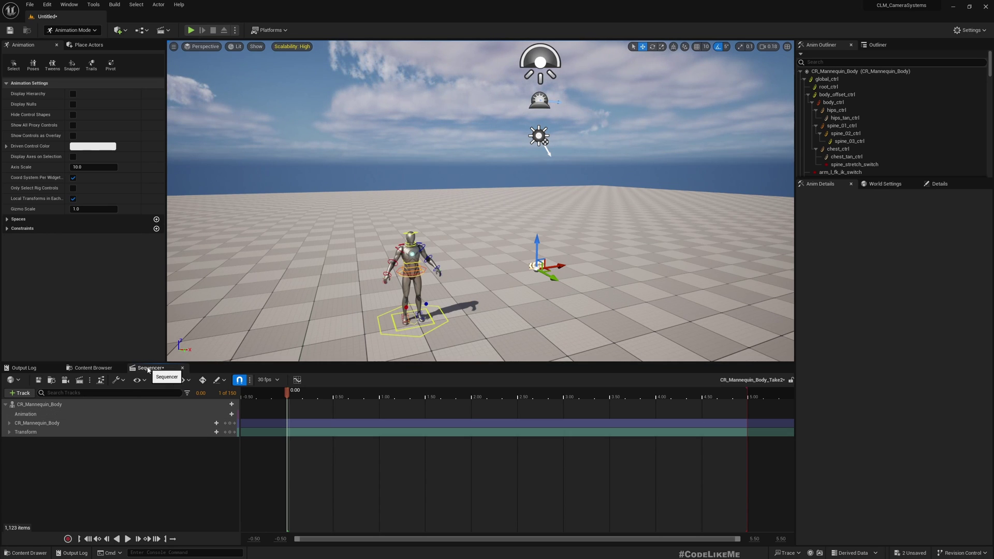
{"action": "right_click_drag", "start_coordinate": [490, 256], "coordinate": [451, 273]}
{"action": "key", "text": "d"}
{"action": "left_click_drag", "start_coordinate": [609, 238], "coordinate": [777, 240]}
{"action": "right_click_drag", "start_coordinate": [612, 229], "coordinate": [551, 247]}
{"action": "key", "text": "d"}
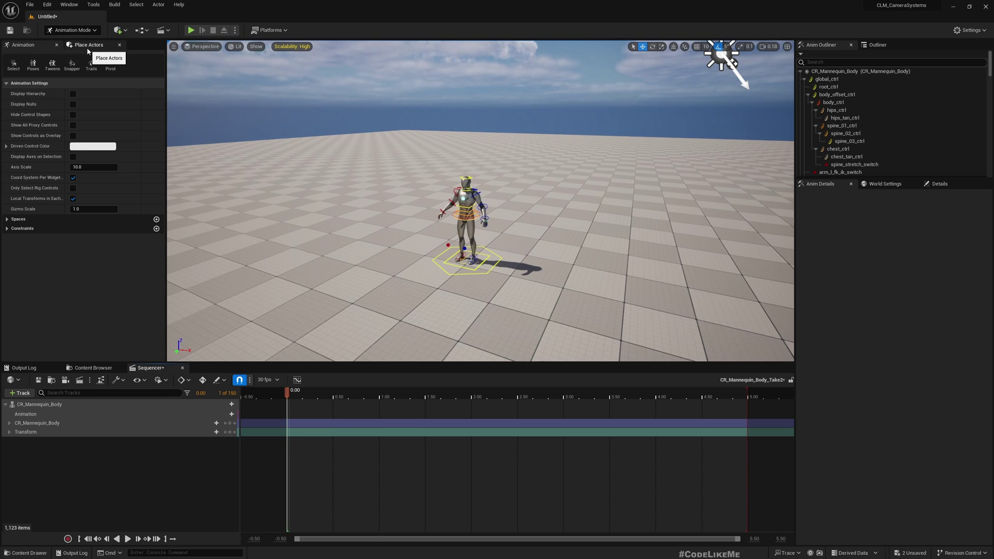
{"action": "right_click_drag", "start_coordinate": [510, 281], "coordinate": [567, 279]}
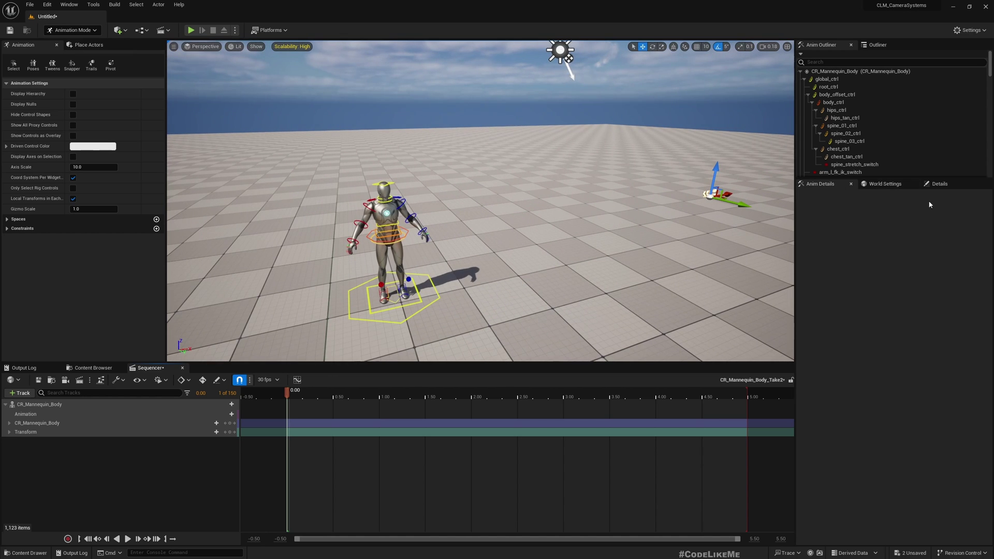
- Move the CR_Mannequin_Body_Take2 level sequence actor away from the mannequin, to about X 1040 on the floor
{"action": "left_click", "coordinate": [929, 184]}
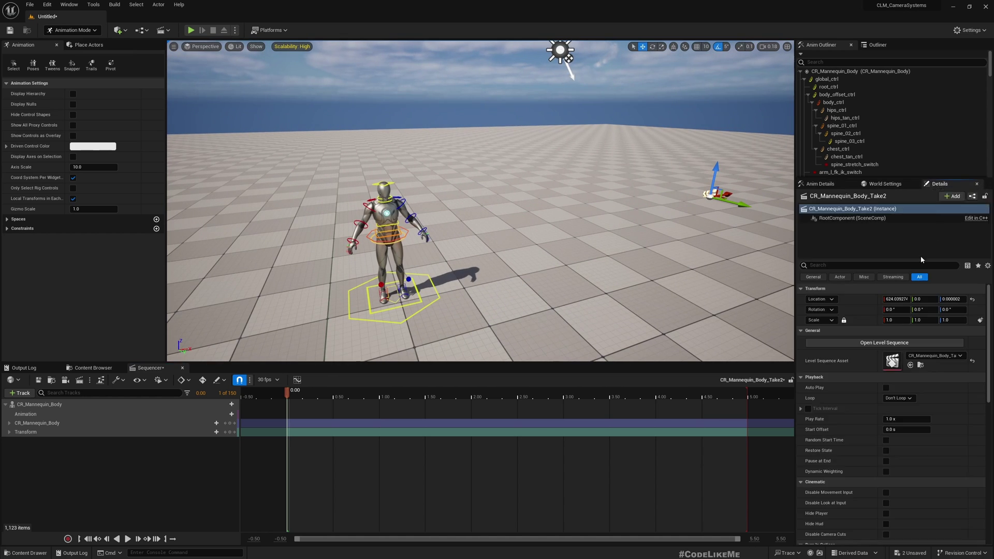
{"action": "left_click", "coordinate": [971, 303]}
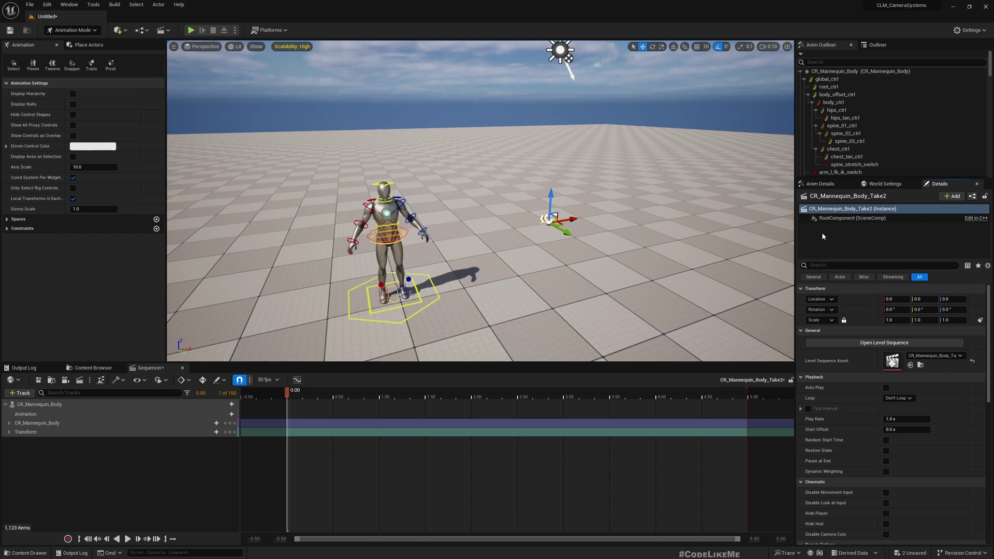
{"action": "left_click_drag", "start_coordinate": [569, 221], "coordinate": [596, 177]}
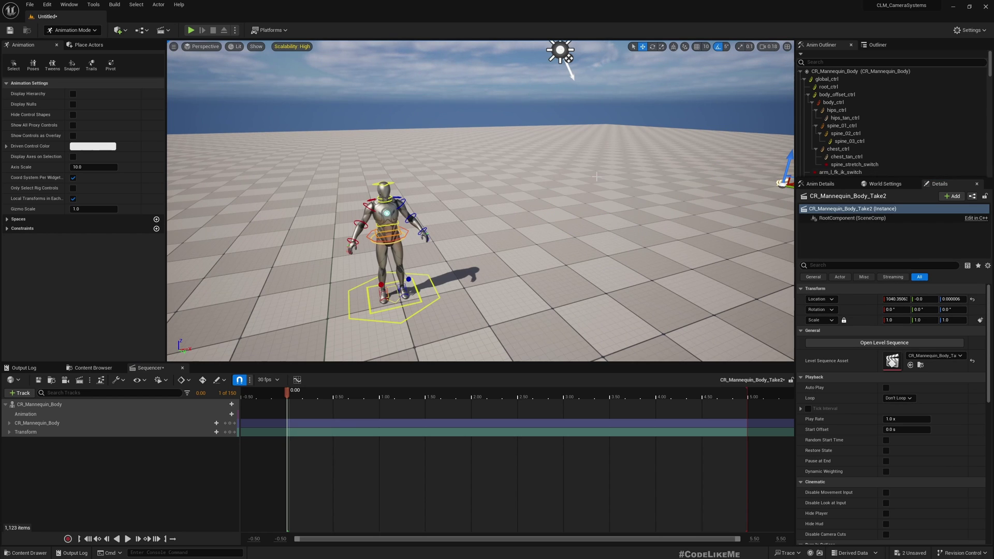
- Reset the CR_Mannequin_Body mannequin's location to the world origin
{"action": "left_click", "coordinate": [389, 208]}
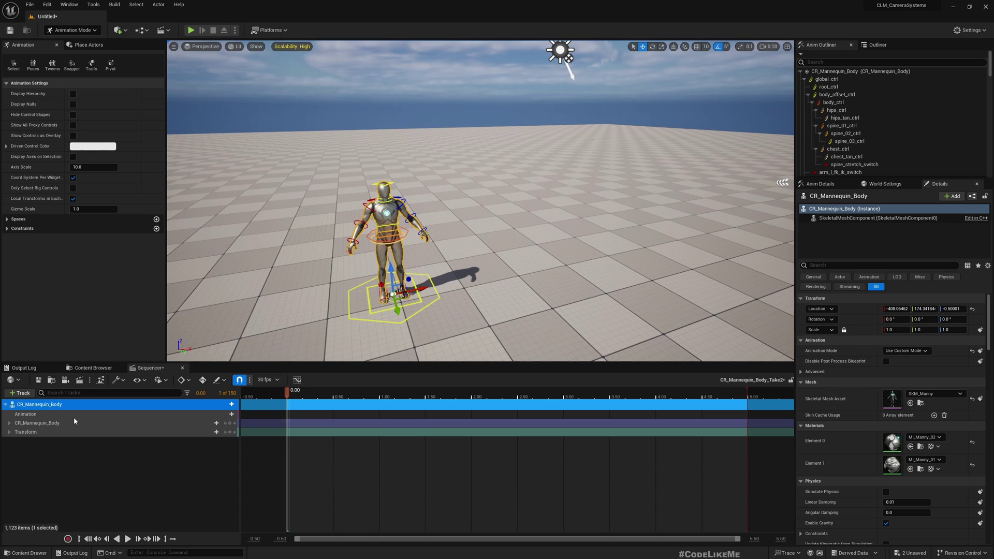
{"action": "left_click", "coordinate": [58, 433]}
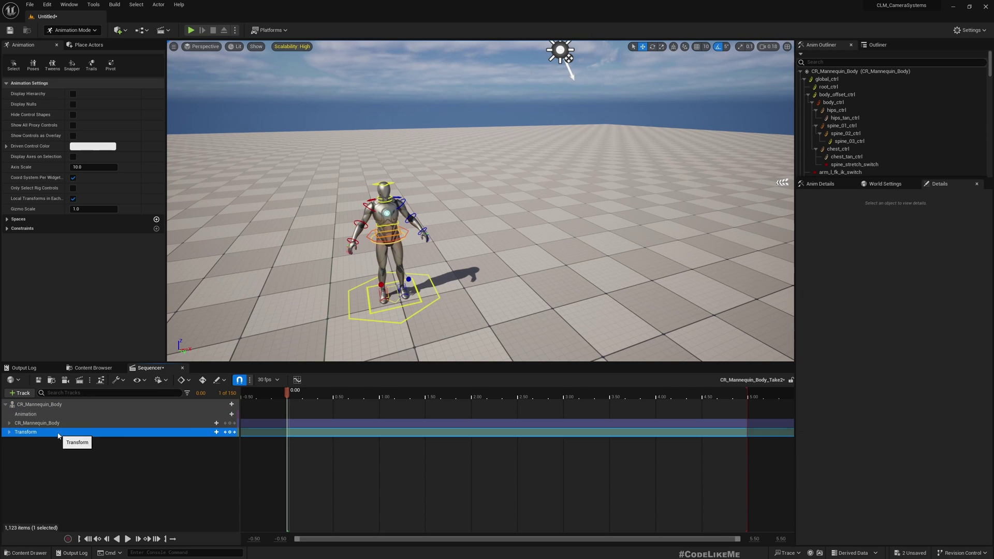
{"action": "left_click", "coordinate": [878, 45]}
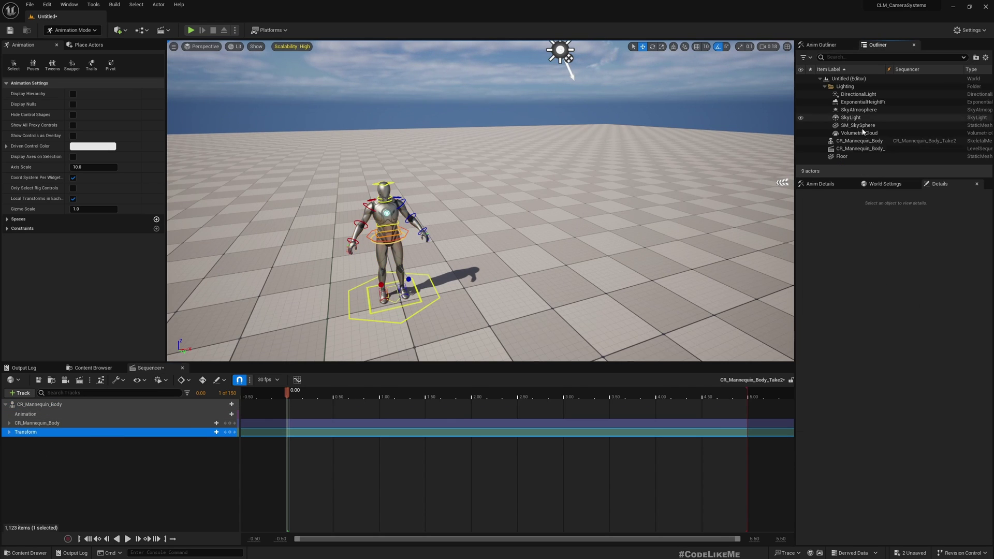
{"action": "left_click", "coordinate": [853, 141]}
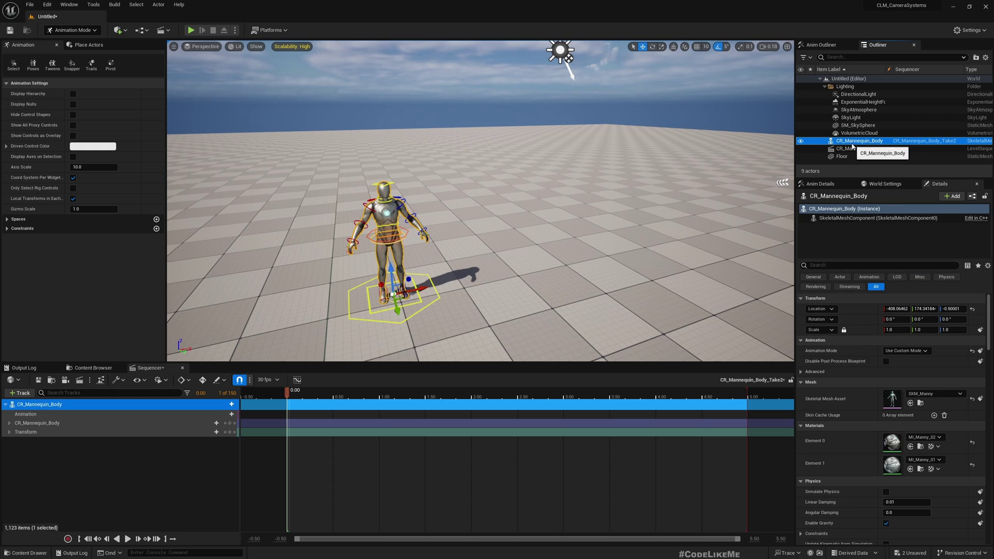
{"action": "left_click", "coordinate": [972, 310]}
{"action": "right_click_drag", "start_coordinate": [621, 238], "coordinate": [678, 258]}
{"action": "key", "text": "w"}
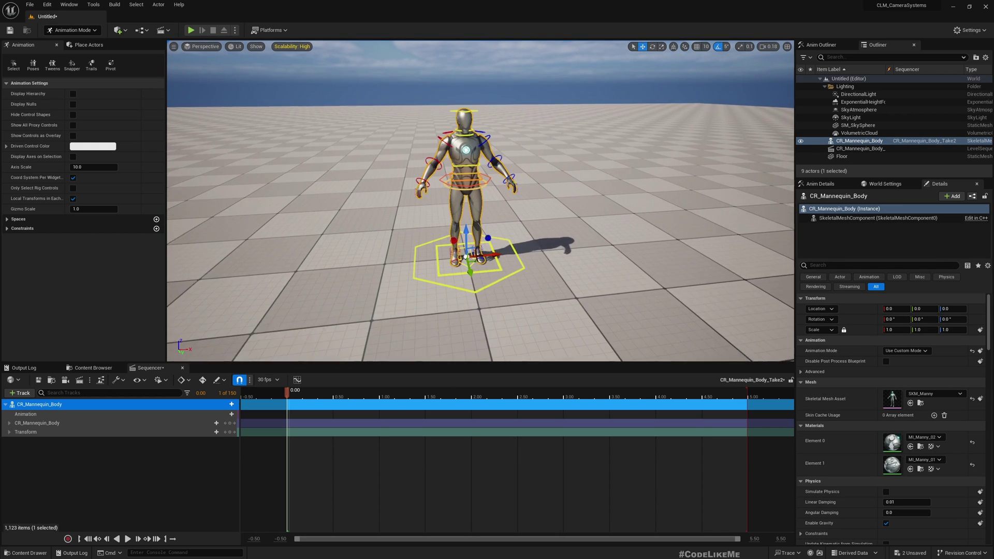
{"action": "key", "text": "a"}
{"action": "right_click_drag", "start_coordinate": [541, 238], "coordinate": [595, 258]}
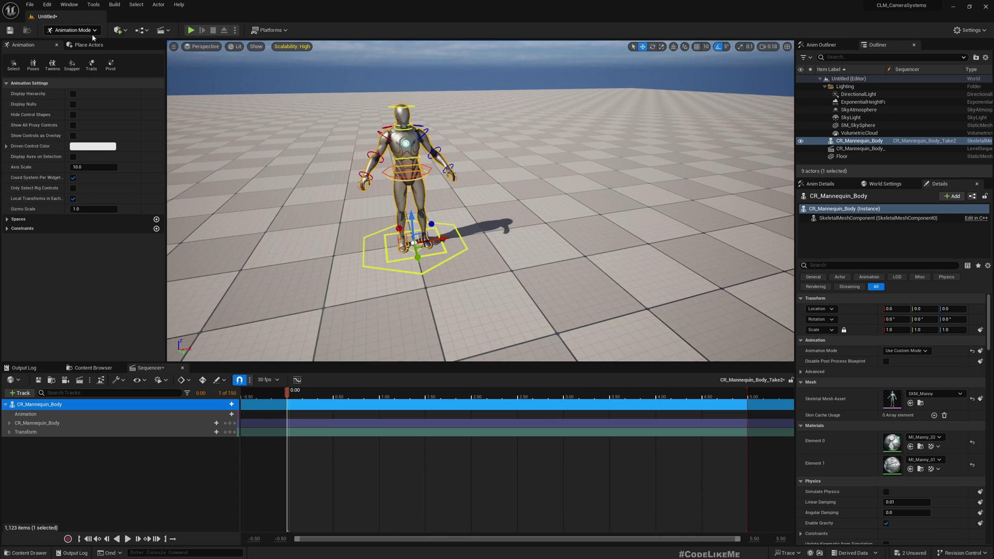
- Place a cube on the floor in front of the mannequin and move it closer to its feet, to about Y 72.5
{"action": "left_click", "coordinate": [87, 45]}
{"action": "left_click", "coordinate": [78, 73]}
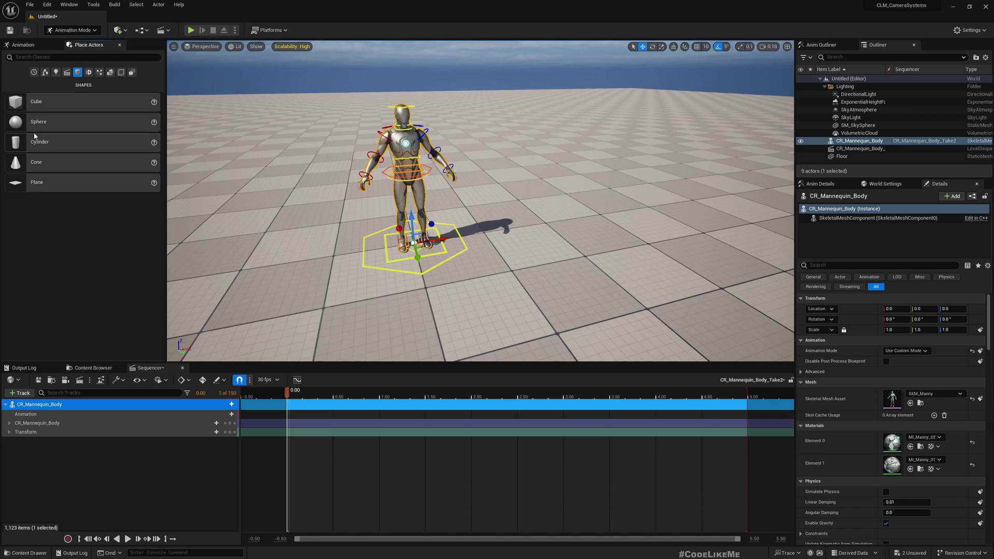
{"action": "left_click_drag", "start_coordinate": [30, 103], "coordinate": [415, 294]}
{"action": "right_click_drag", "start_coordinate": [415, 293], "coordinate": [233, 264]}
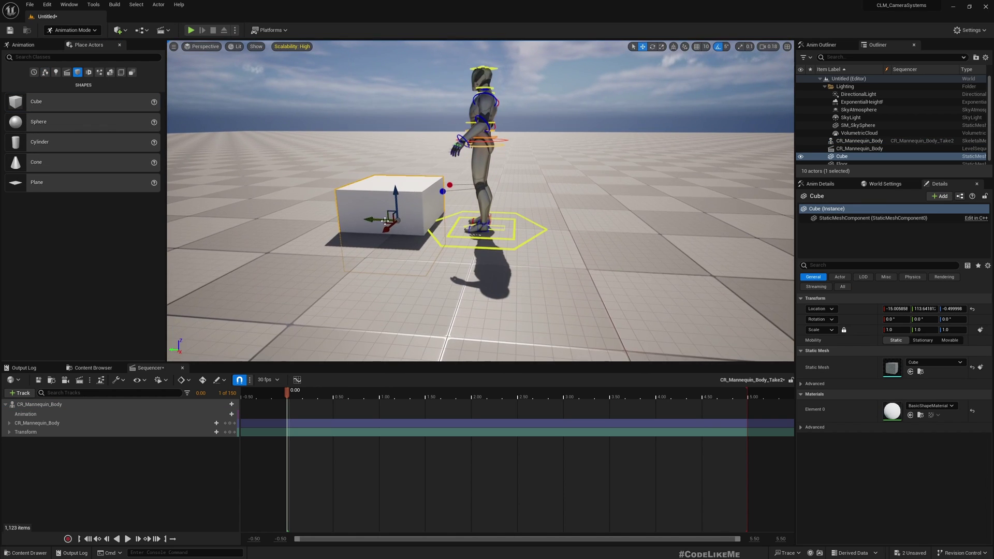
{"action": "left_click_drag", "start_coordinate": [370, 217], "coordinate": [403, 225]}
{"action": "right_click_drag", "start_coordinate": [463, 229], "coordinate": [542, 249]}
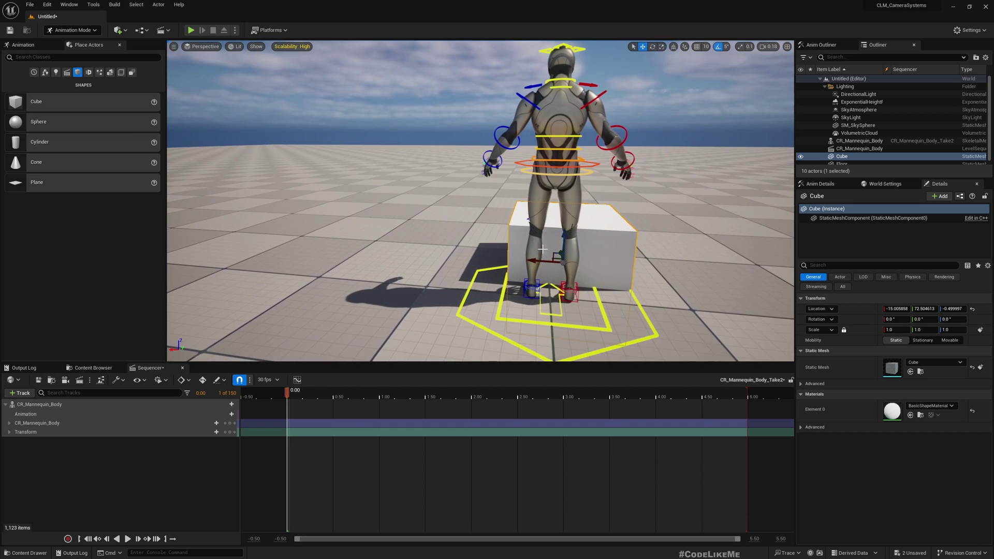
- Set the cube's location to X 0 and Y 70
{"action": "left_click", "coordinate": [897, 308]}
{"action": "type", "text": "0"}
{"action": "key", "text": "Return"}
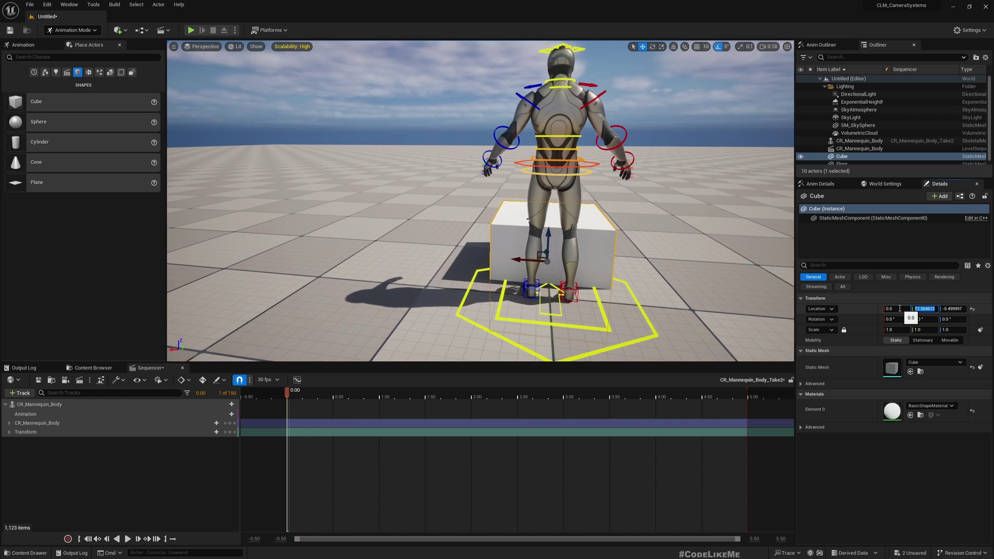
{"action": "type", "text": "70"}
{"action": "key", "text": "Return"}
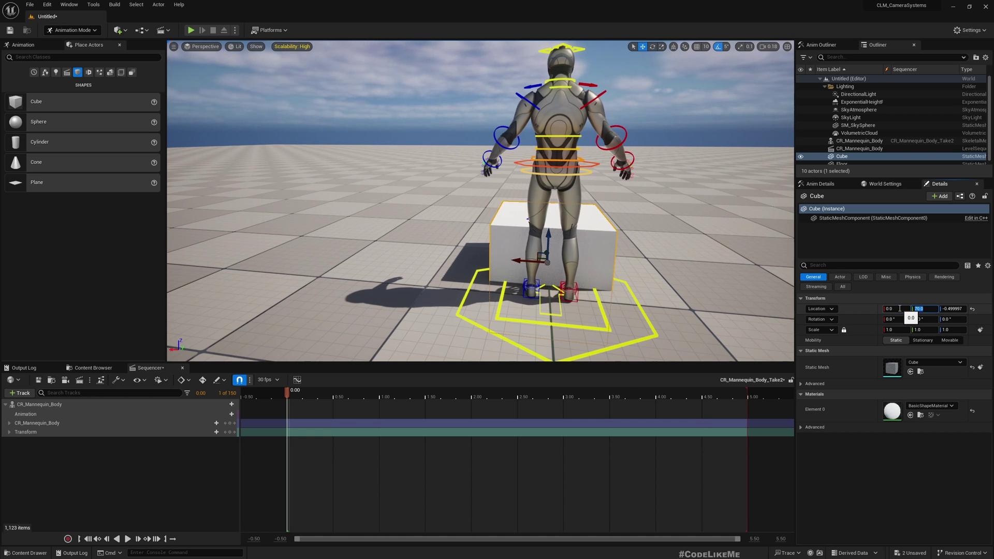
- Scale the cube into a wall in front of the mannequin, about 4.53 in Z and 2.7 in X
{"action": "key", "text": "a"}
{"action": "right_click_drag", "start_coordinate": [621, 233], "coordinate": [764, 232]}
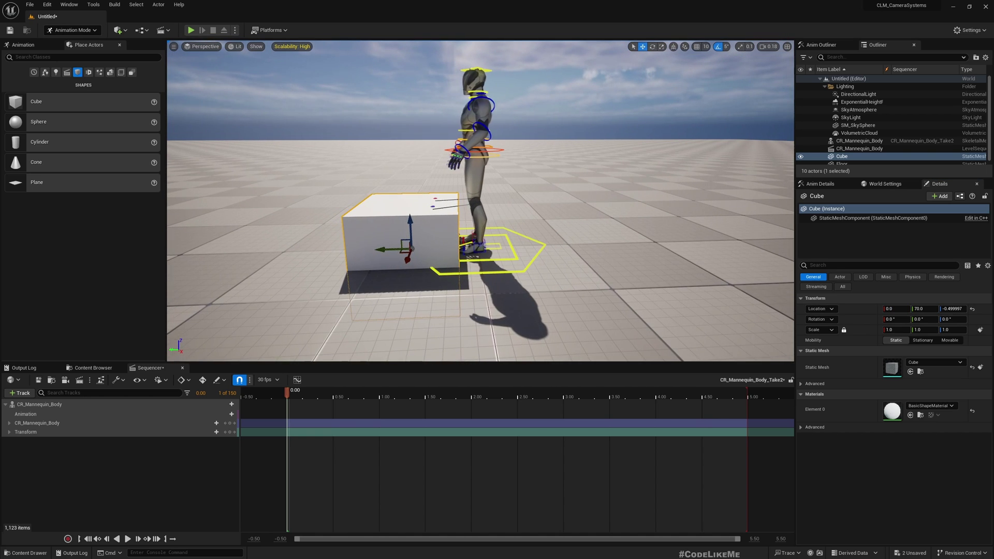
{"action": "key", "text": "d"}
{"action": "right_click_drag", "start_coordinate": [621, 233], "coordinate": [466, 217]}
{"action": "key", "text": "s"}
{"action": "key", "text": "r"}
{"action": "left_click_drag", "start_coordinate": [476, 247], "coordinate": [476, 154]}
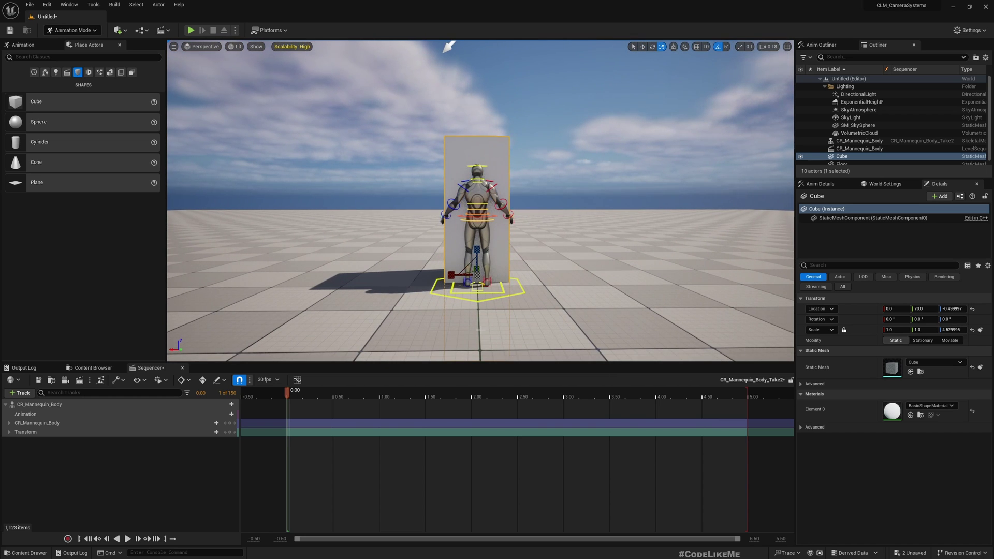
{"action": "left_click_drag", "start_coordinate": [451, 275], "coordinate": [414, 275]}
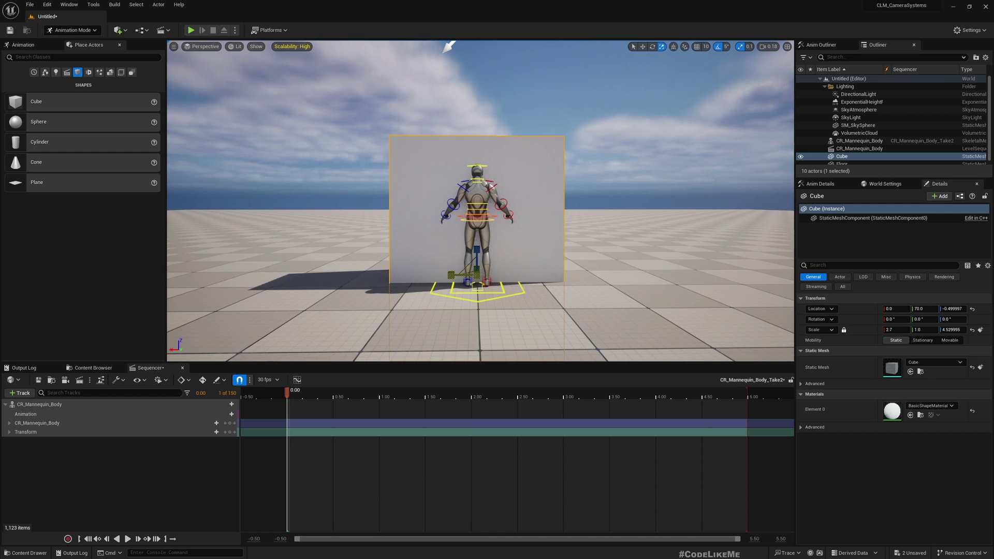
- Examine the mannequin's position against the wall from the side and from behind
{"action": "right_click_drag", "start_coordinate": [537, 264], "coordinate": [579, 269]}
{"action": "key", "text": "w"}
{"action": "key", "text": "a"}
{"action": "key", "text": "w"}
{"action": "key", "text": "w"}
{"action": "key", "text": "a"}
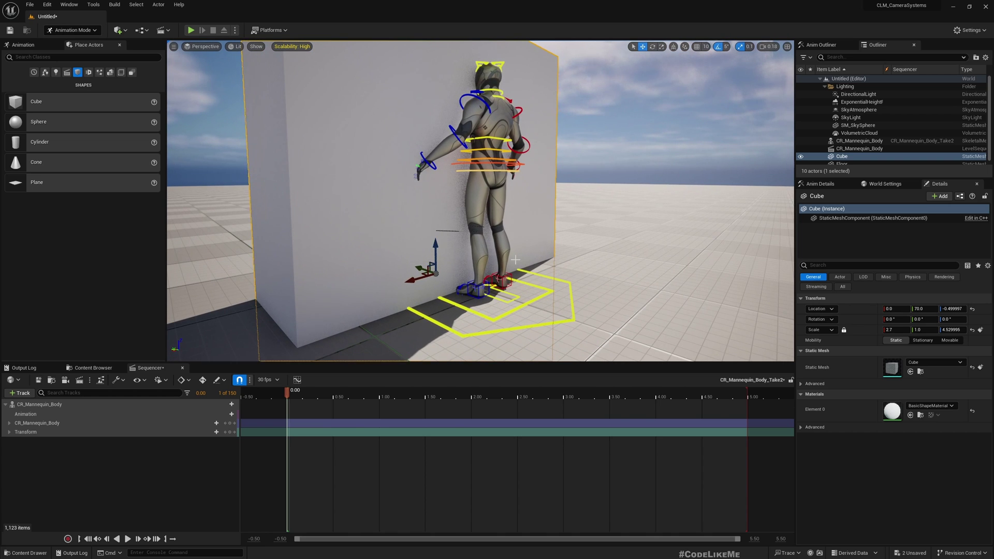
{"action": "left_click_drag", "start_coordinate": [515, 259], "coordinate": [314, 113], "text": "alt"}
{"action": "scroll", "coordinate": [366, 61], "scroll_direction": "down", "scroll_amount": 8}
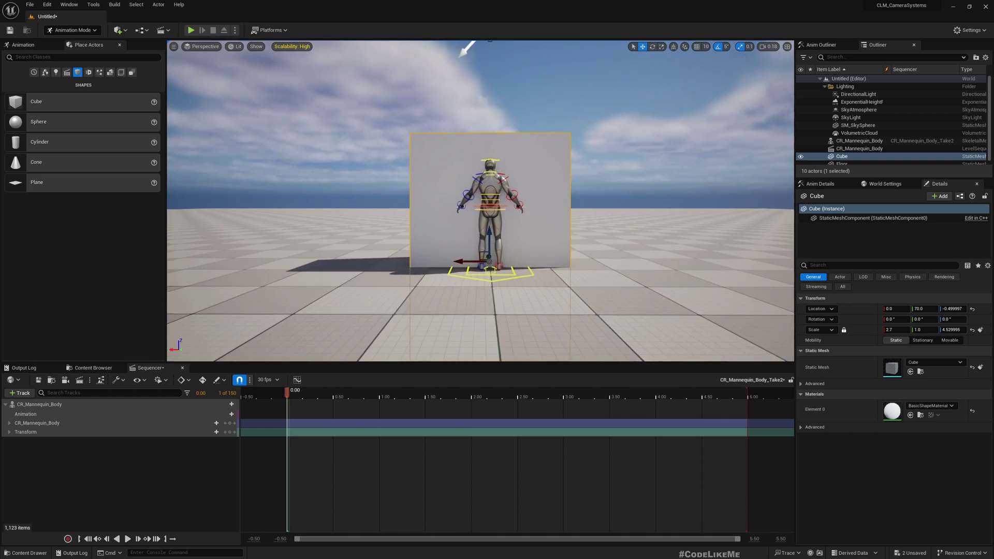
- Switch the viewport from perspective to the orthographic Left view, with the mannequin and the wall framed
{"action": "left_click", "coordinate": [205, 47]}
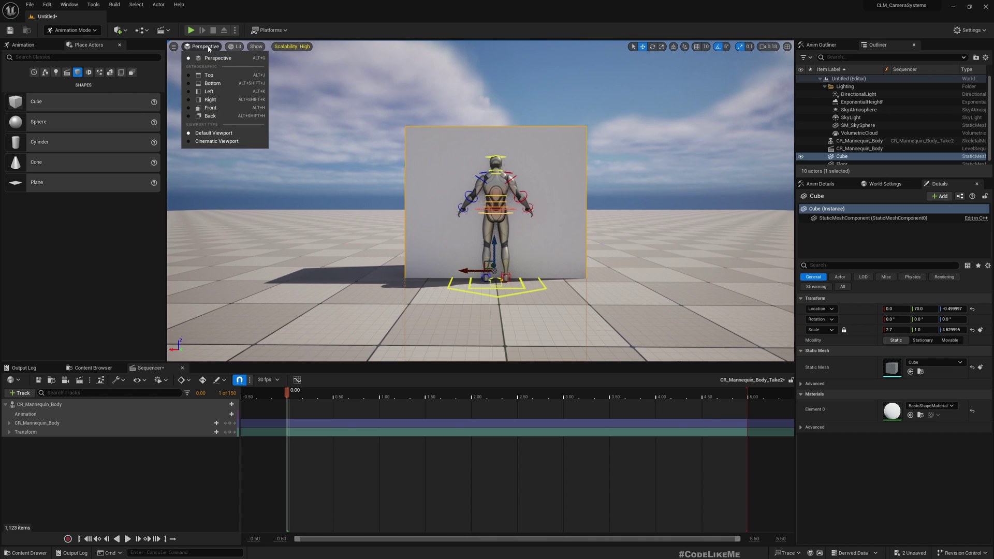
{"action": "left_click", "coordinate": [212, 99]}
{"action": "key", "text": "f"}
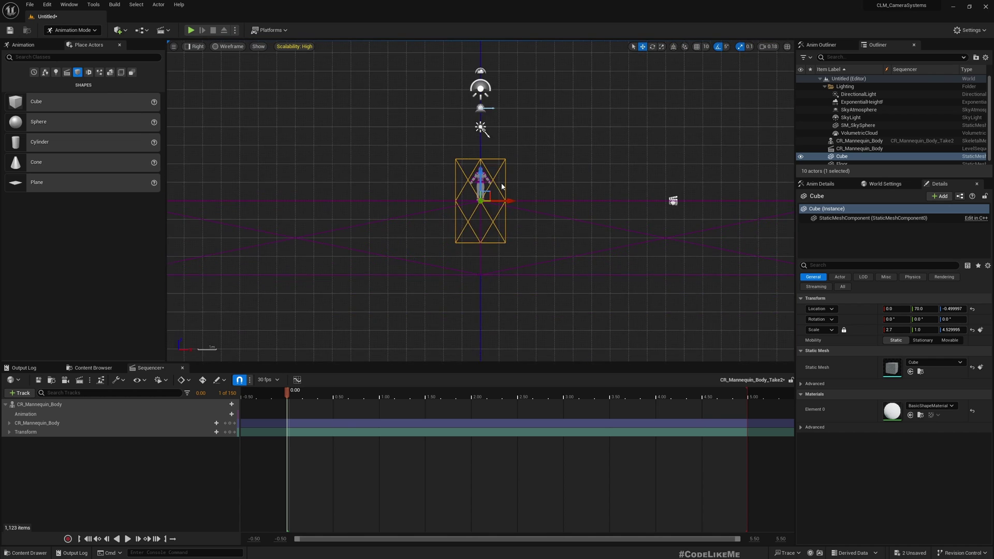
{"action": "right_click_drag", "start_coordinate": [442, 205], "coordinate": [440, 193]}
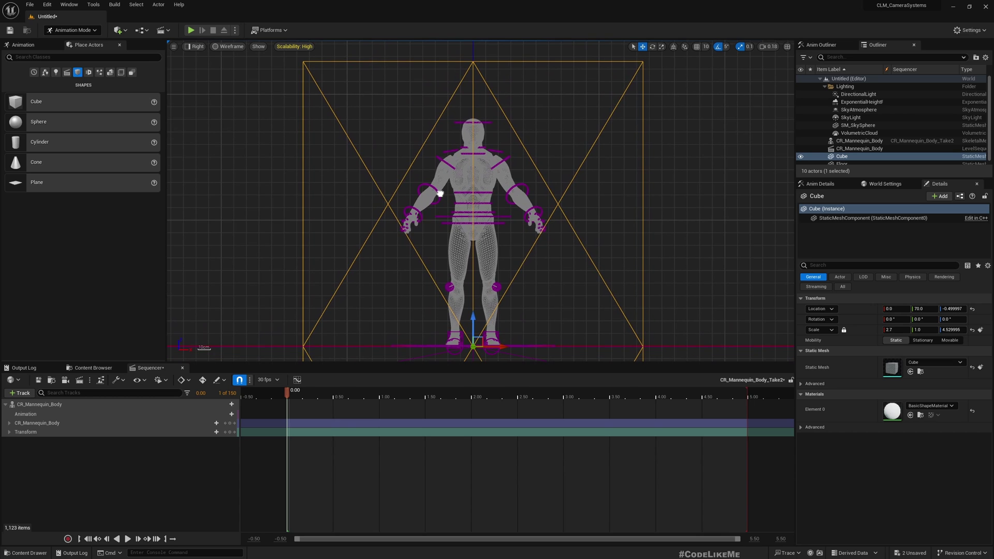
{"action": "left_click", "coordinate": [195, 47]}
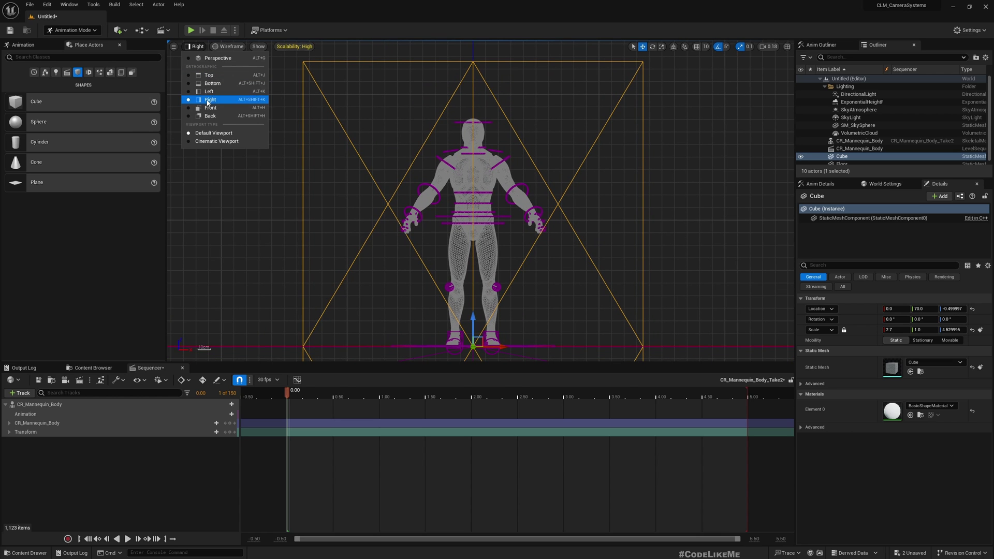
{"action": "left_click", "coordinate": [211, 93]}
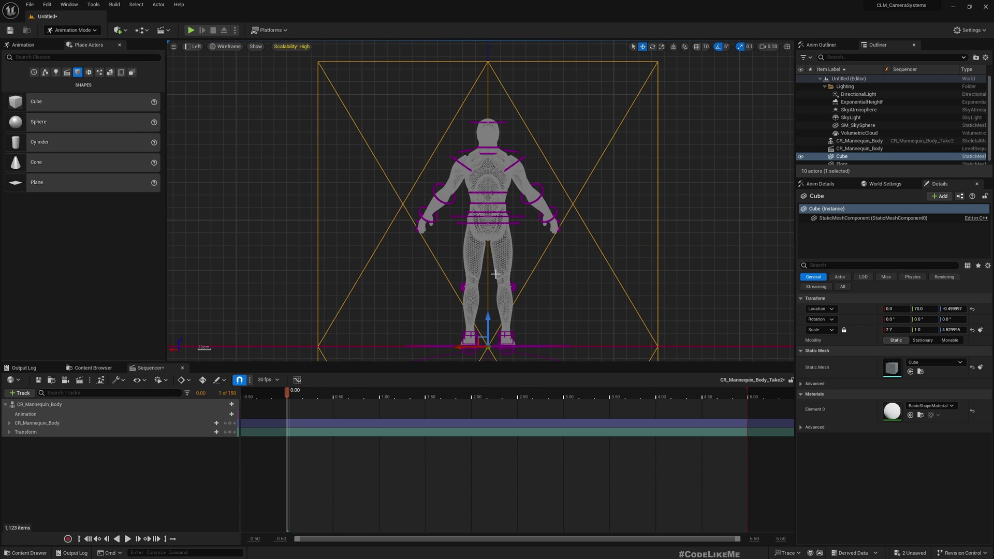
{"action": "scroll", "coordinate": [495, 274], "scroll_direction": "up", "scroll_amount": 2}
{"action": "scroll", "coordinate": [468, 215], "scroll_direction": "down", "scroll_amount": 3}
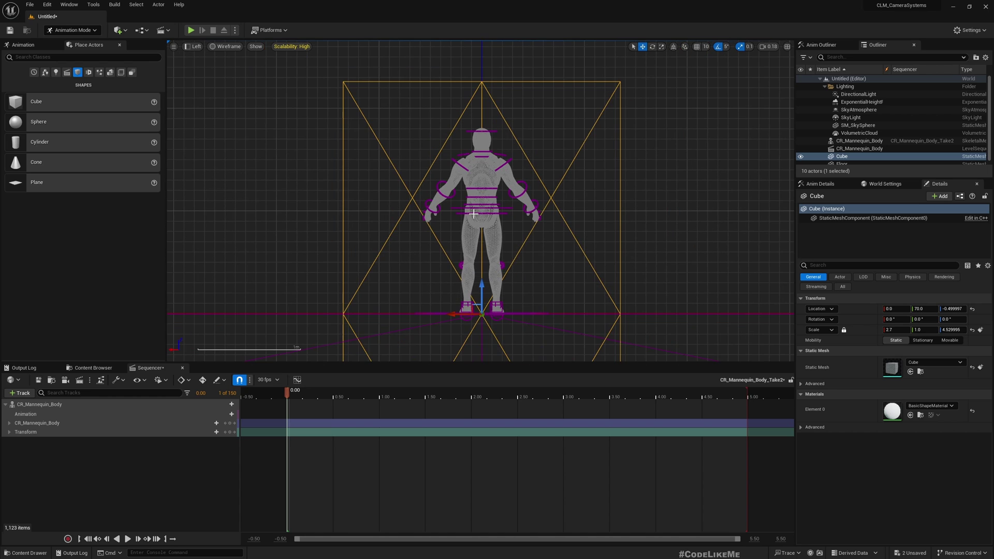
{"action": "scroll", "coordinate": [474, 214], "scroll_direction": "up", "scroll_amount": 2}
{"action": "scroll", "coordinate": [475, 207], "scroll_direction": "down", "scroll_amount": 1}
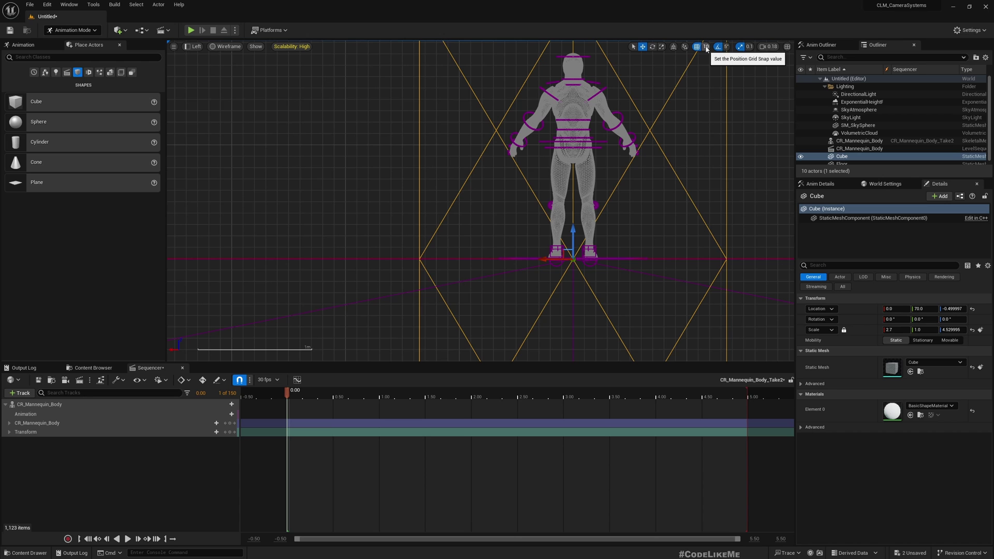
- Try a position grid snap size of 50 and return it to 10
{"action": "scroll", "coordinate": [484, 300], "scroll_direction": "up", "scroll_amount": 1}
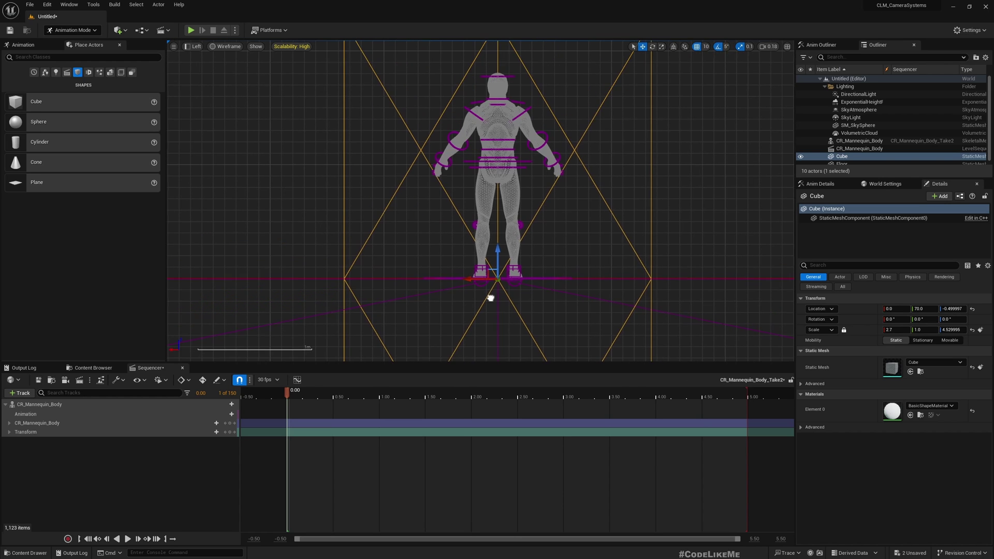
{"action": "scroll", "coordinate": [490, 288], "scroll_direction": "up", "scroll_amount": 2}
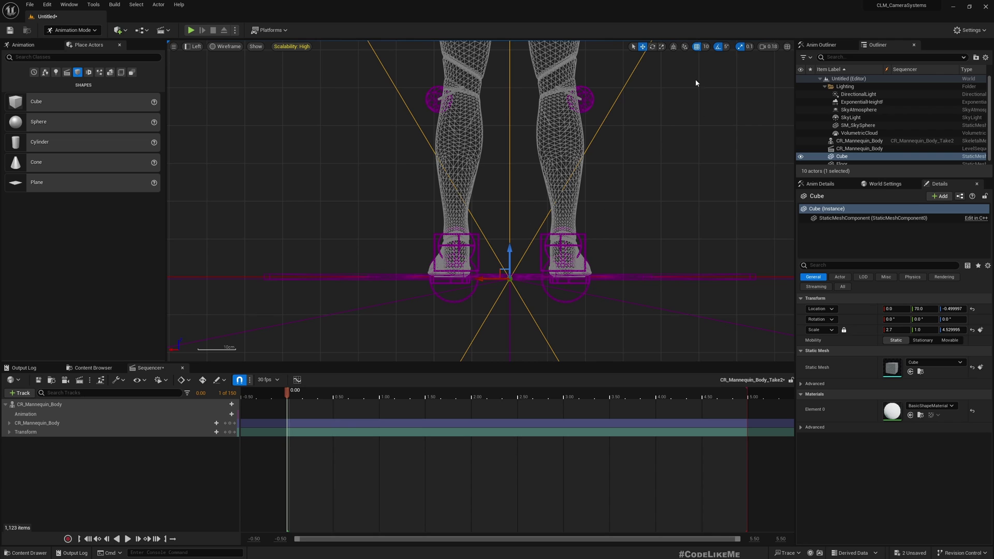
{"action": "left_click", "coordinate": [705, 47]}
{"action": "left_click", "coordinate": [729, 93]}
{"action": "scroll", "coordinate": [574, 211], "scroll_direction": "down", "scroll_amount": 2}
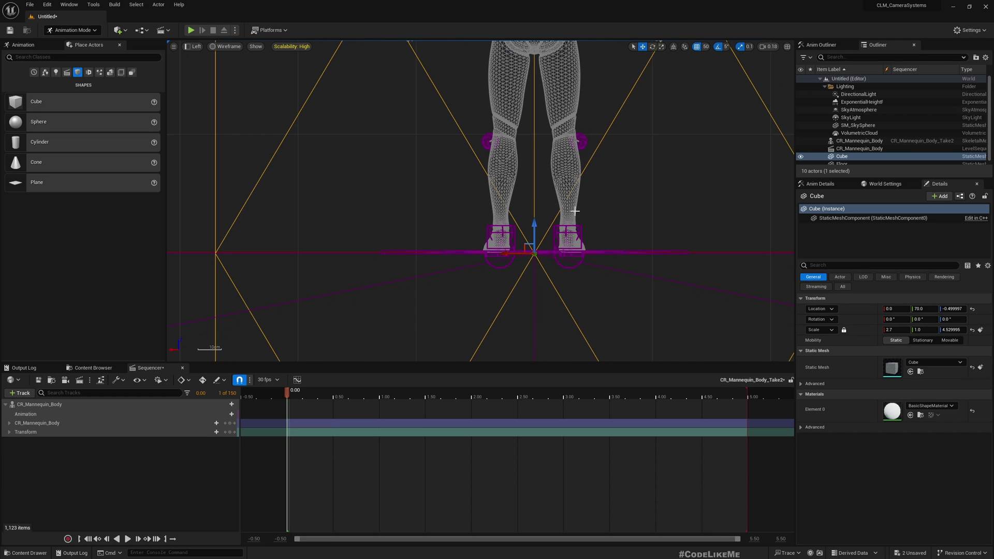
{"action": "left_click", "coordinate": [705, 47]}
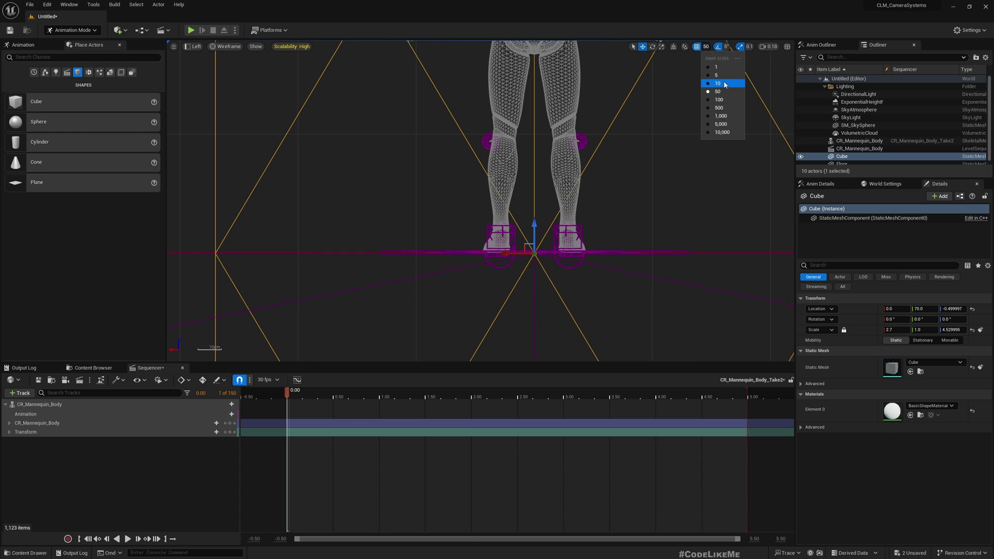
{"action": "left_click", "coordinate": [724, 85]}
- Examine the grid spacing around the mannequin's feet in the orthographic Left view
{"action": "scroll", "coordinate": [570, 211], "scroll_direction": "up", "scroll_amount": 2}
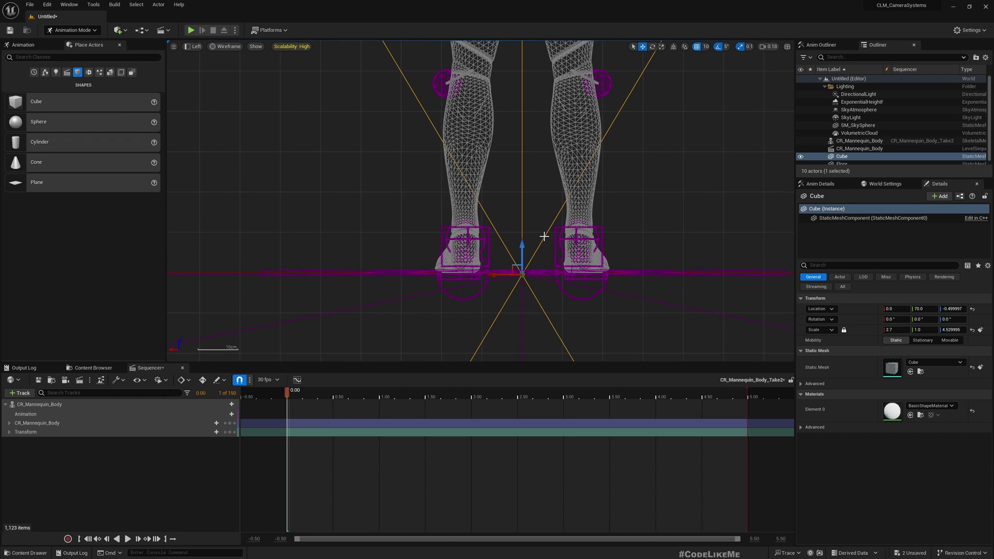
{"action": "scroll", "coordinate": [528, 253], "scroll_direction": "down", "scroll_amount": 2}
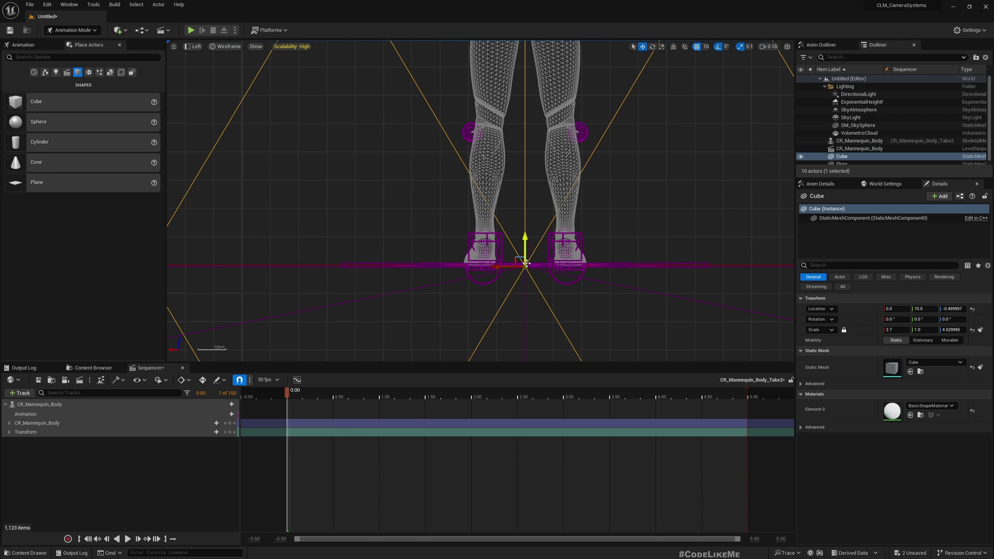
{"action": "scroll", "coordinate": [526, 263], "scroll_direction": "up", "scroll_amount": 1}
{"action": "scroll", "coordinate": [526, 263], "scroll_direction": "up", "scroll_amount": 2}
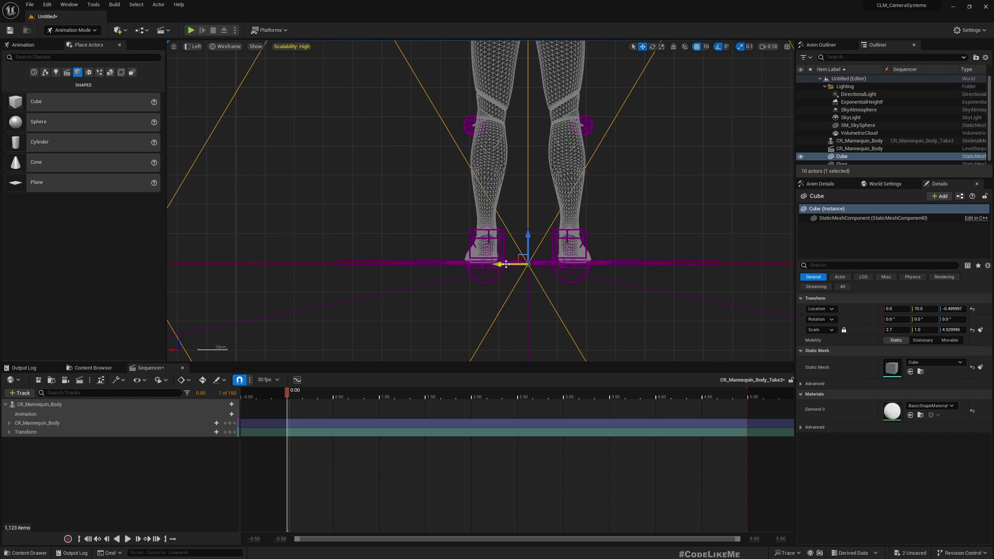
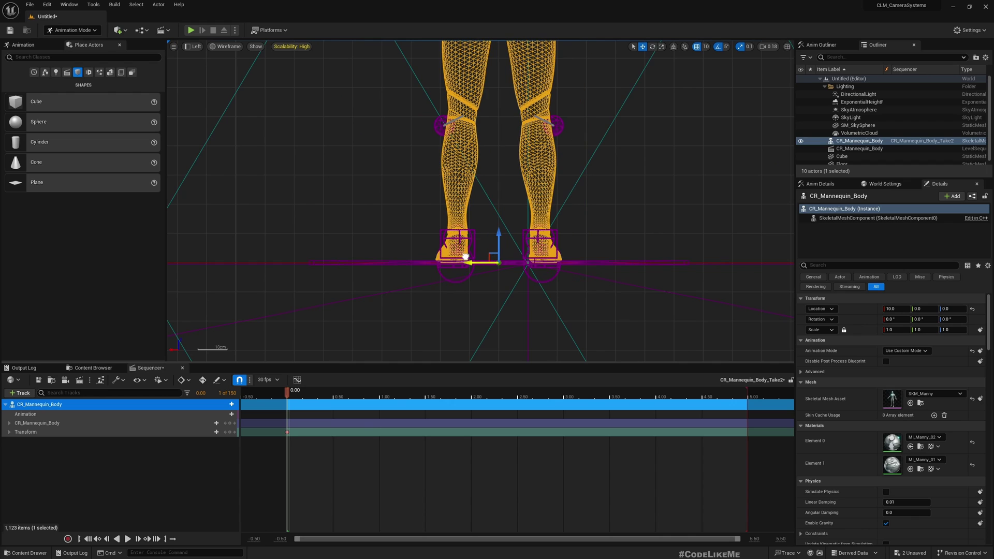
- Undo the mannequin's last move and shorten the sequence's playback range to end at 1.00 second
{"action": "key", "text": "ctrl+z"}
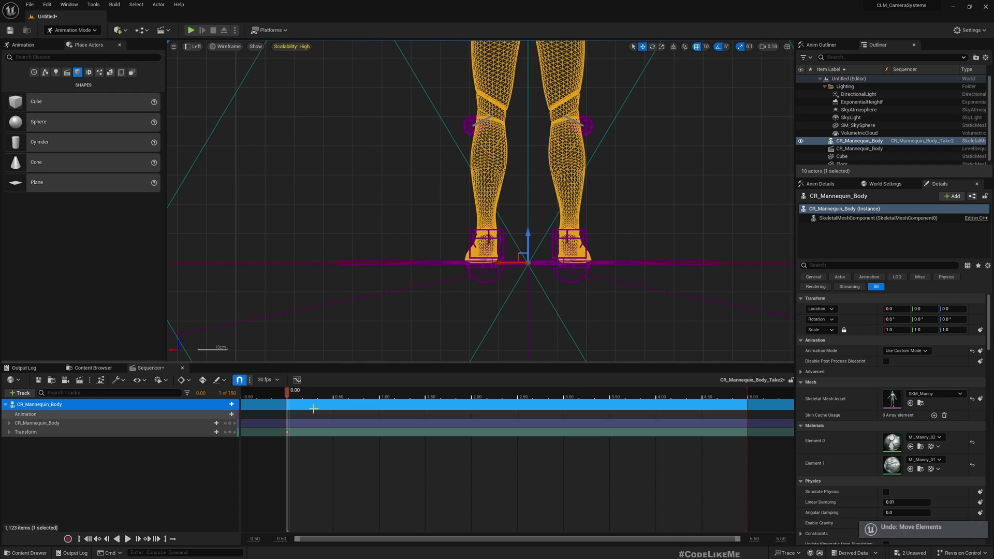
{"action": "left_click_drag", "start_coordinate": [288, 395], "coordinate": [395, 397]}
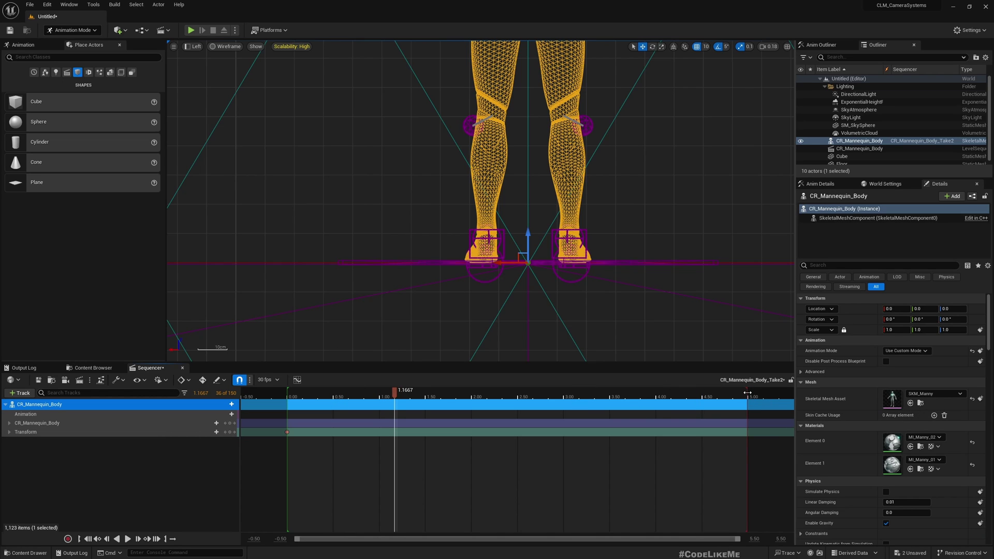
{"action": "mouse_move", "coordinate": [747, 392]}
{"action": "left_mouse_down"}
{"action": "mouse_move", "coordinate": [462, 391]}
{"action": "mouse_move", "coordinate": [380, 379]}
{"action": "mouse_move", "coordinate": [337, 396]}
{"action": "mouse_move", "coordinate": [382, 397]}
{"action": "mouse_move", "coordinate": [291, 392]}
{"action": "left_mouse_up"}
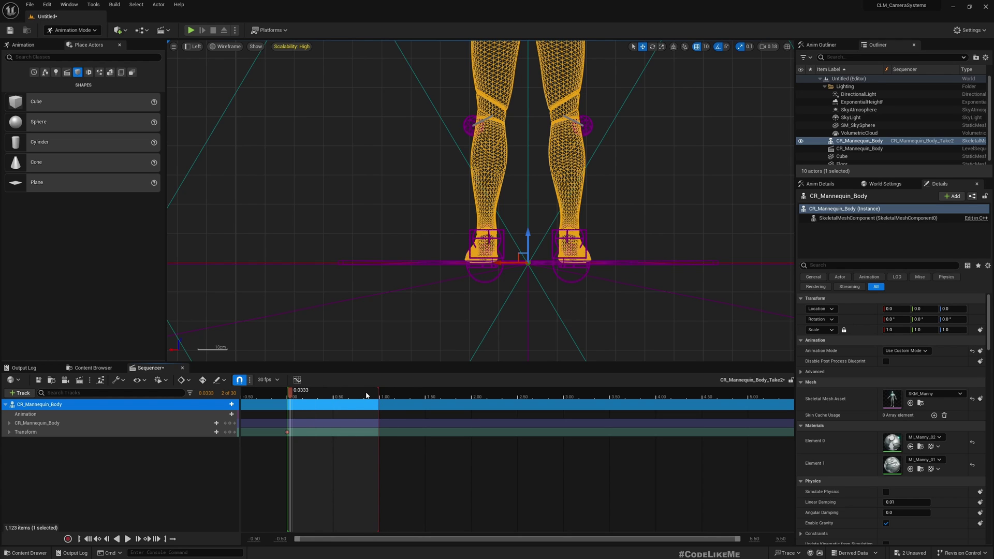
{"action": "left_click", "coordinate": [270, 381]}
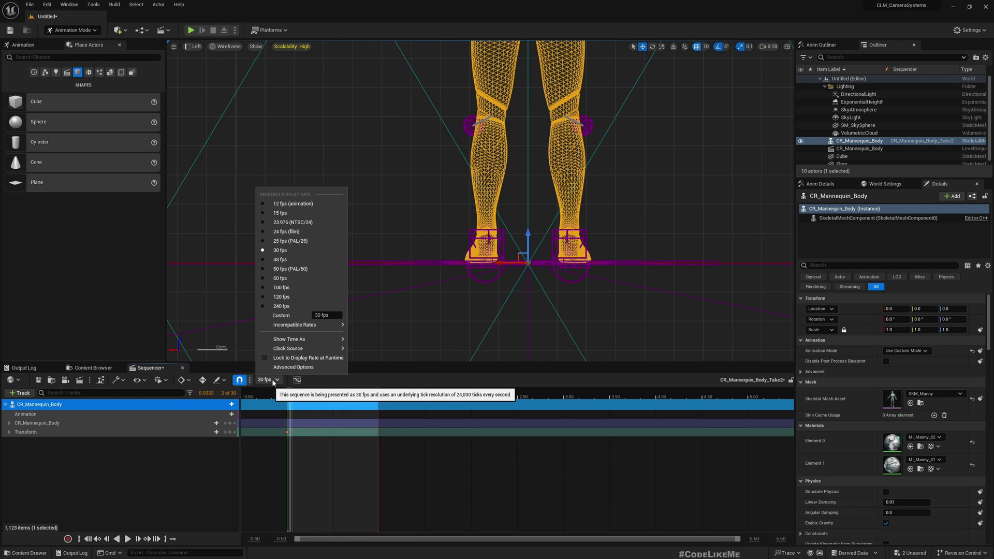
{"action": "mouse_move", "coordinate": [300, 339]}
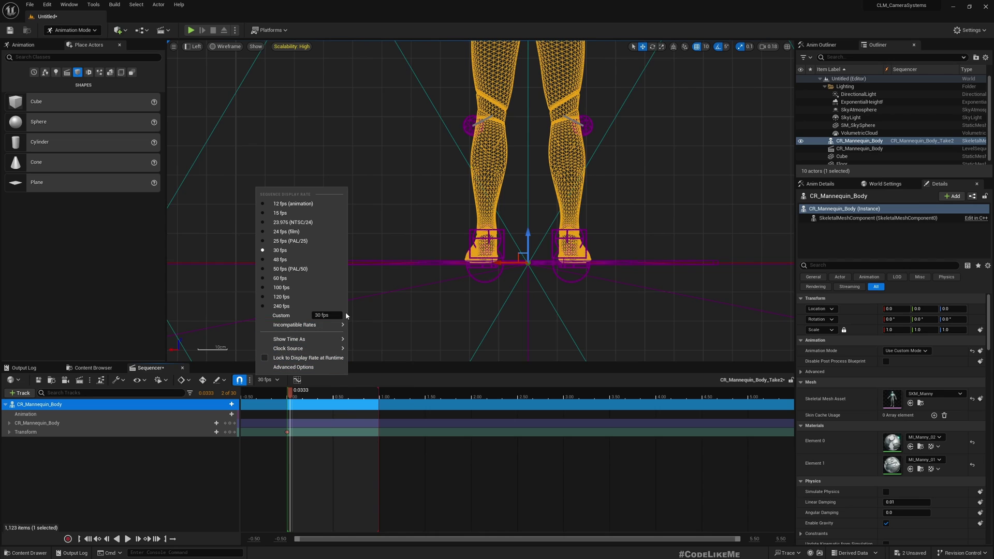
{"action": "mouse_move", "coordinate": [335, 326]}
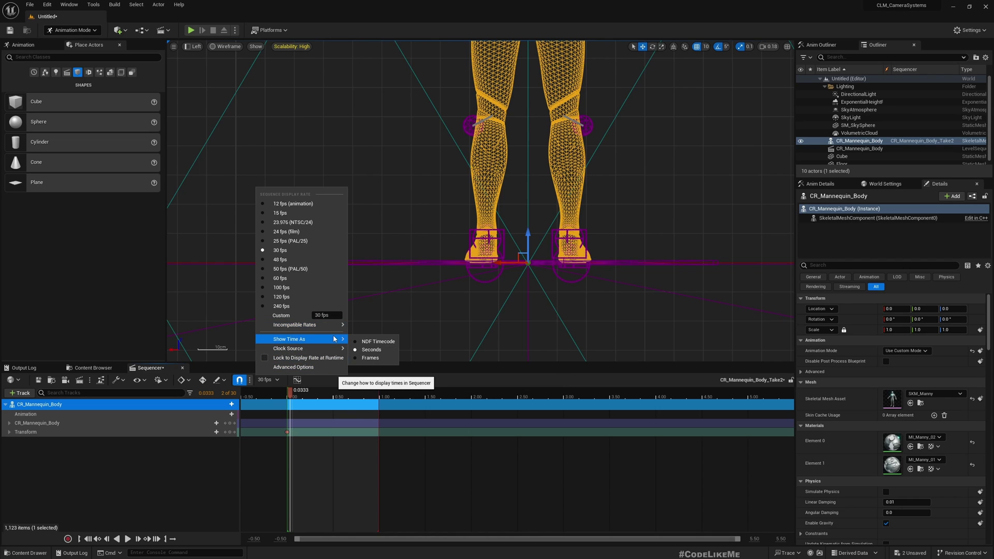
- Try to shift the mannequin to X location 40 at 1.00 second without adding a key
{"action": "left_click", "coordinate": [411, 397]}
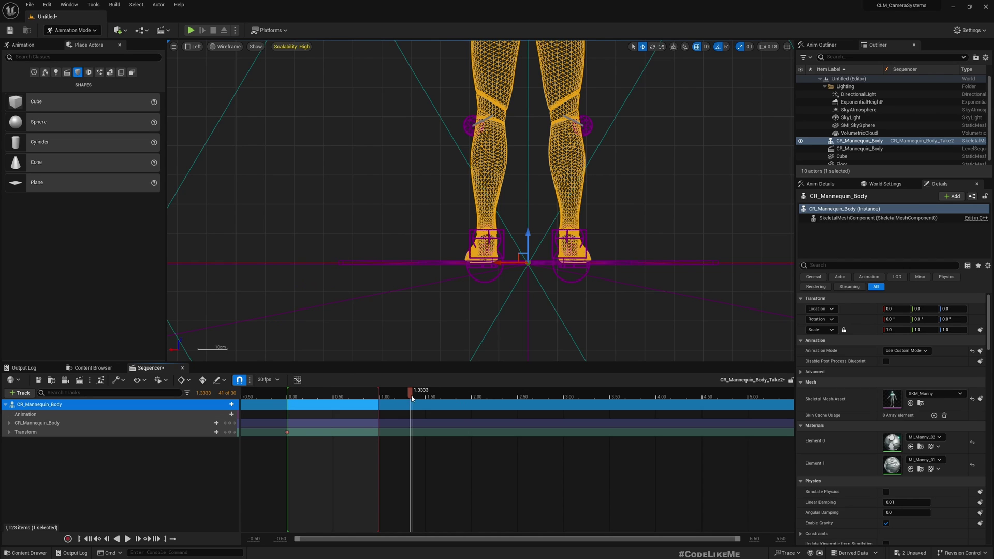
{"action": "left_click_drag", "start_coordinate": [412, 394], "coordinate": [382, 386]}
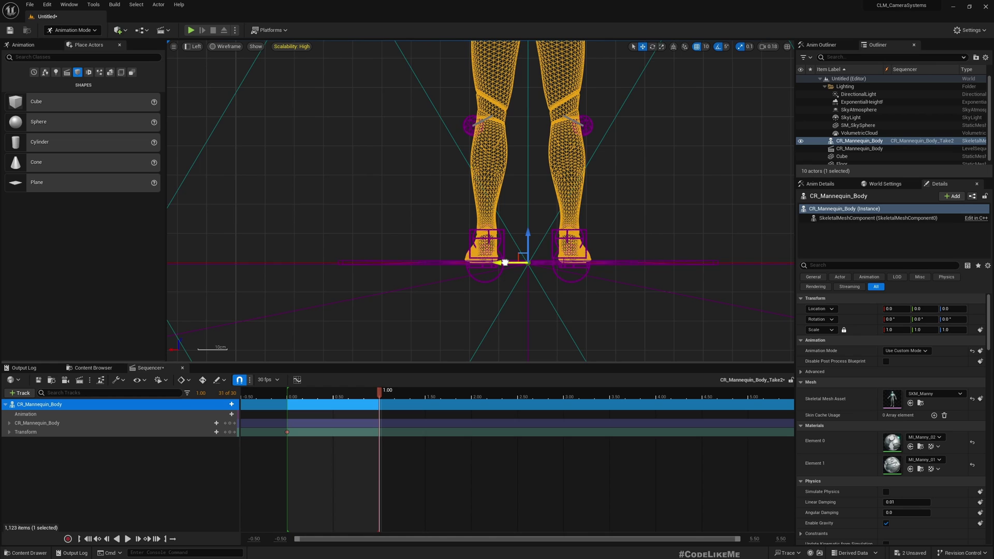
{"action": "left_click_drag", "start_coordinate": [505, 262], "coordinate": [398, 252]}
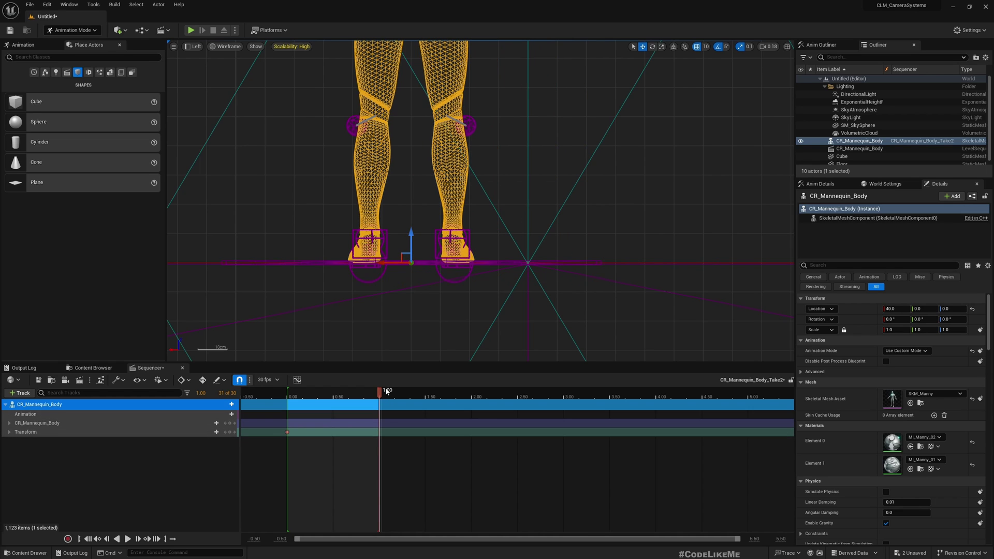
- Move the mannequin to X location 40 at 1.00 second, add a Transform key there, and return to the sequence start
{"action": "scroll", "coordinate": [420, 438], "scroll_direction": "up", "scroll_amount": 5, "text": "ctrl"}
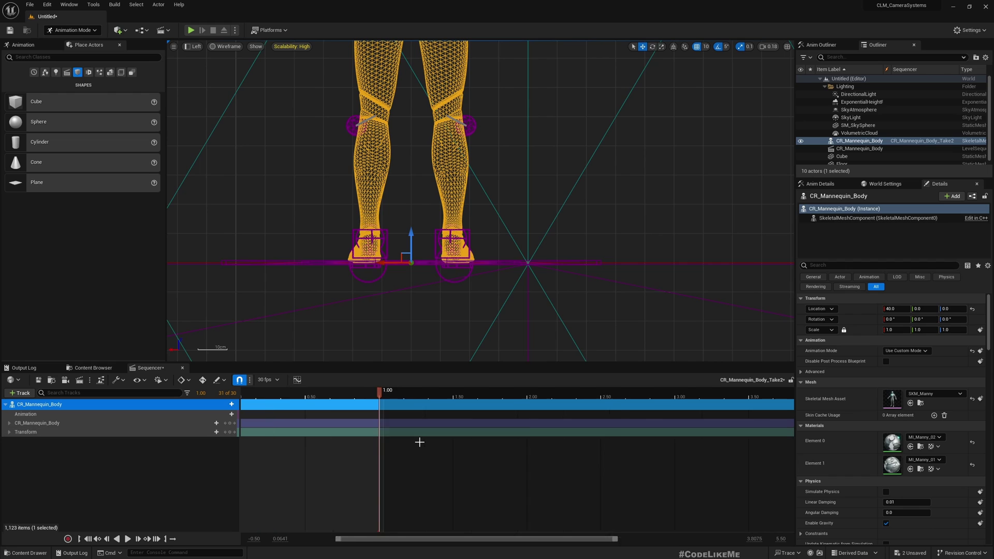
{"action": "left_click_drag", "start_coordinate": [434, 538], "coordinate": [374, 539]}
{"action": "left_click", "coordinate": [584, 394]}
{"action": "left_click", "coordinate": [578, 396]}
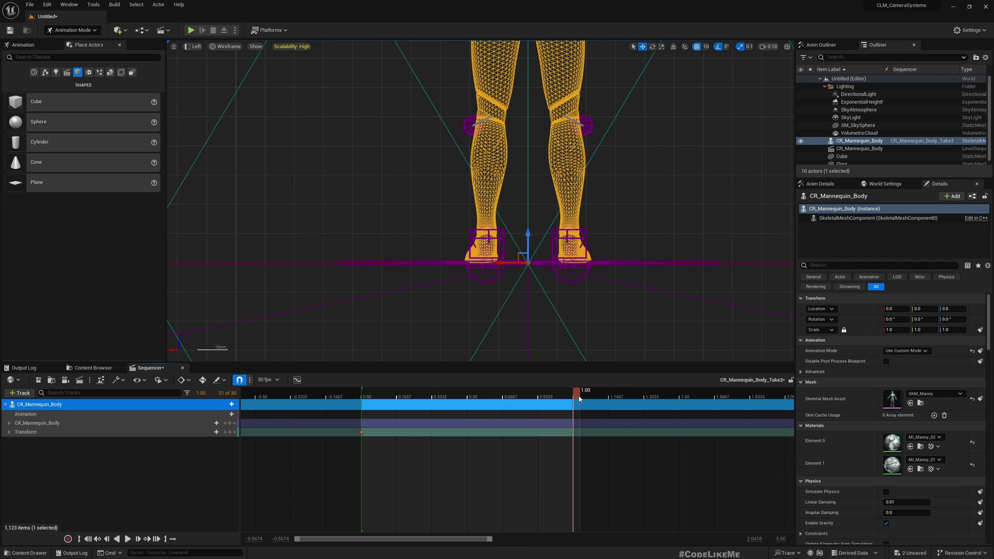
{"action": "left_click_drag", "start_coordinate": [504, 263], "coordinate": [394, 252]}
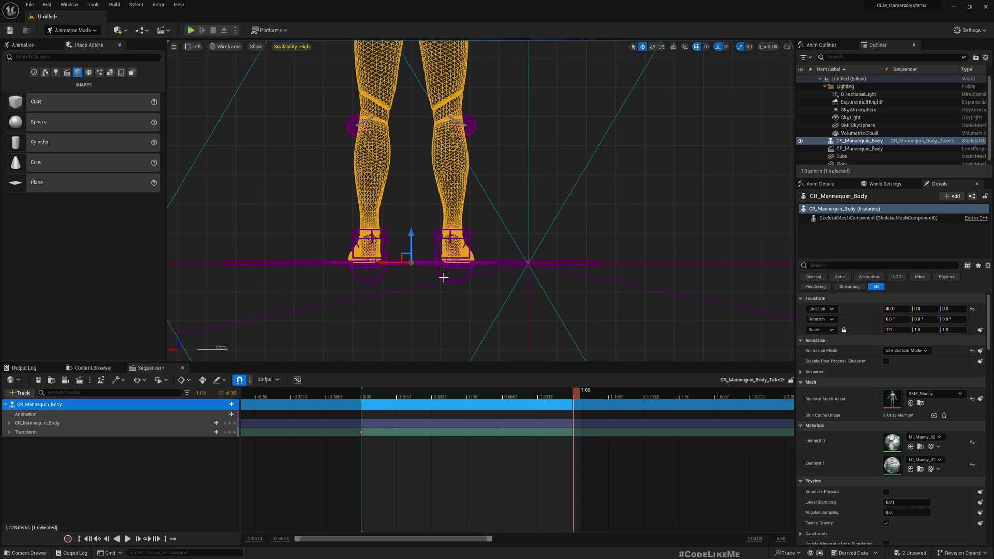
{"action": "left_click", "coordinate": [230, 431]}
{"action": "left_click_drag", "start_coordinate": [576, 394], "coordinate": [367, 406]}
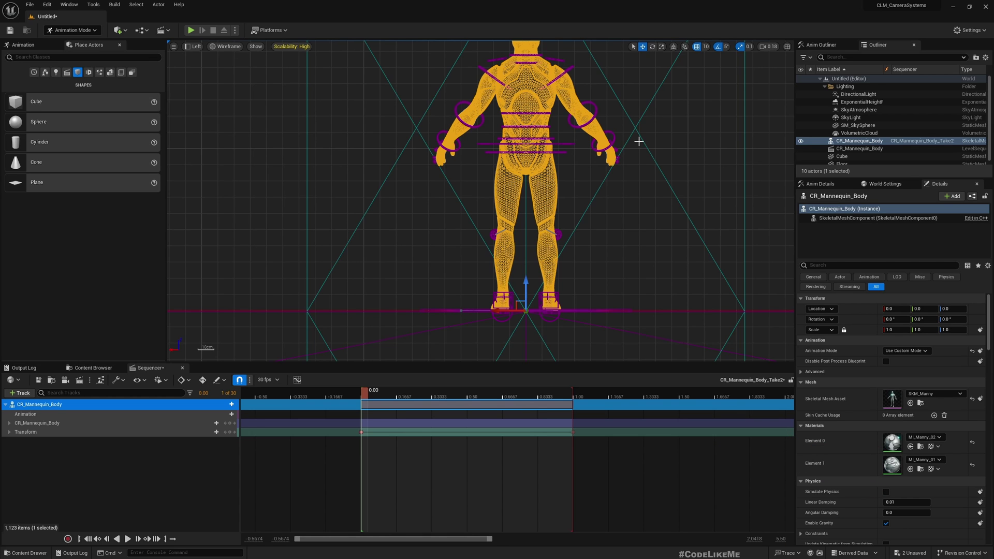
- Switch the viewport to the perspective view and frame the mannequin's upper body from behind
{"action": "left_click", "coordinate": [194, 46]}
{"action": "left_click", "coordinate": [218, 56]}
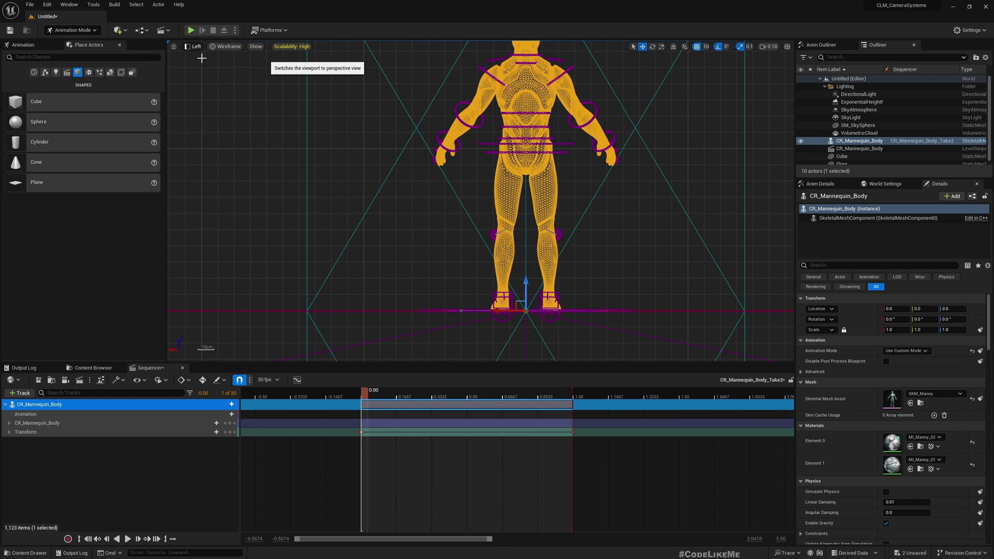
{"action": "key", "text": "d"}
{"action": "right_click_drag", "start_coordinate": [482, 207], "coordinate": [407, 190]}
{"action": "key", "text": "w"}
{"action": "left_click_drag", "start_coordinate": [561, 128], "coordinate": [410, 83], "text": "alt"}
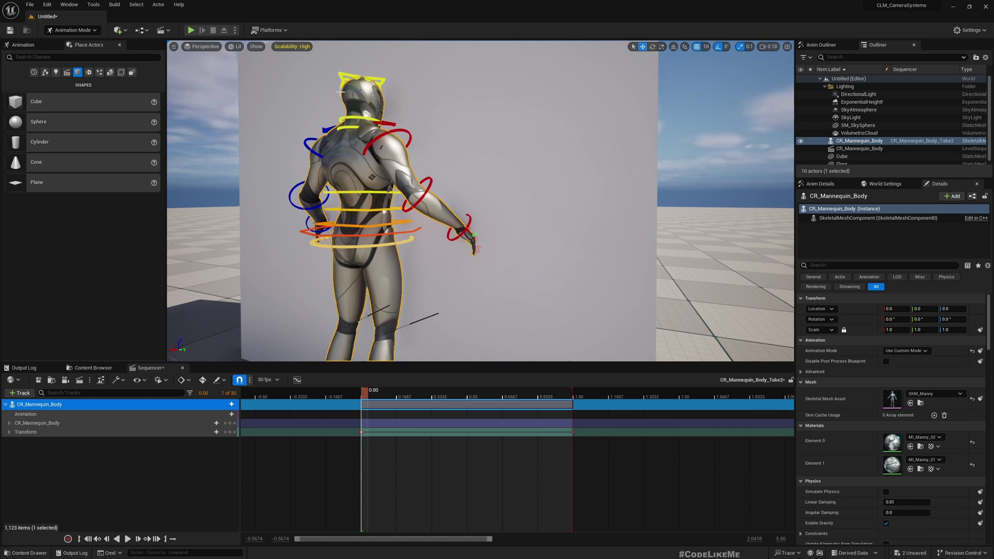
- Rotate head_ctrl about the vertical axis at 0.00 so the mannequin's head turns sideways along the wall
{"action": "left_click", "coordinate": [341, 74]}
{"action": "key", "text": "e"}
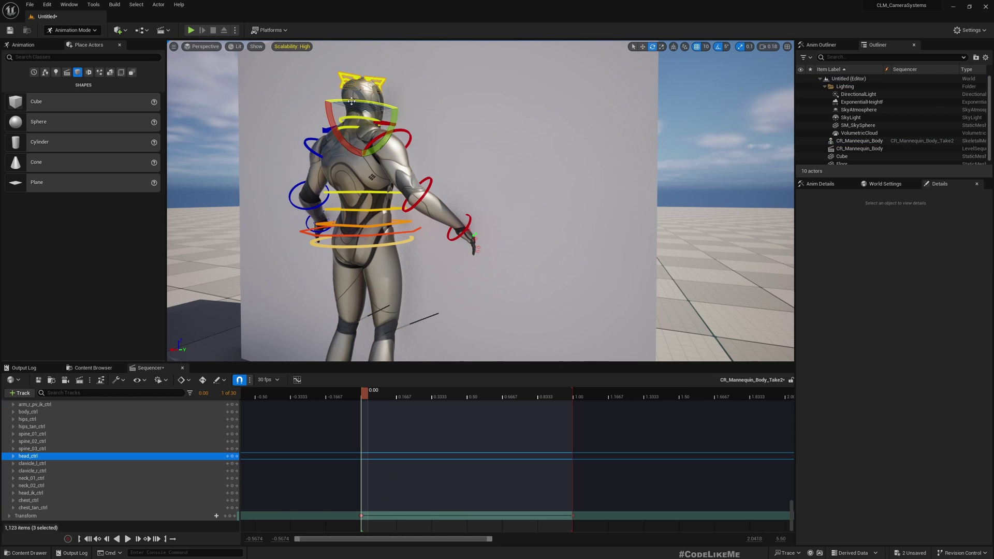
{"action": "left_click_drag", "start_coordinate": [361, 103], "coordinate": [321, 100]}
- Give head_ctrl a key at 1.00 second matching its pose at 0.00, with the playhead back at the start
{"action": "key", "text": "w"}
{"action": "key", "text": "a"}
{"action": "right_click_drag", "start_coordinate": [465, 207], "coordinate": [574, 195]}
{"action": "key", "text": "s"}
{"action": "right_click_drag", "start_coordinate": [455, 258], "coordinate": [336, 347]}
{"action": "key", "text": "d"}
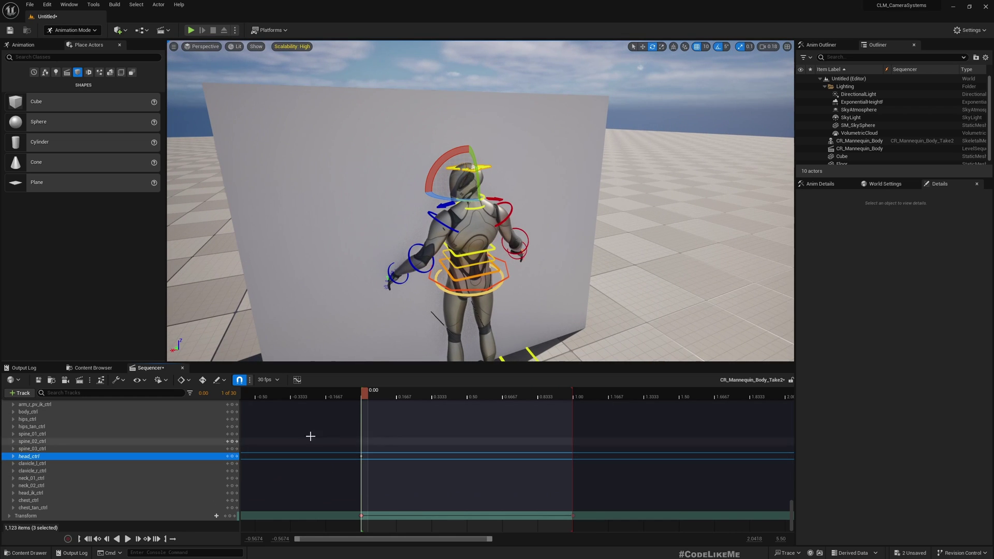
{"action": "mouse_move", "coordinate": [365, 398]}
{"action": "left_mouse_down"}
{"action": "mouse_move", "coordinate": [578, 412]}
{"action": "mouse_move", "coordinate": [368, 397]}
{"action": "mouse_move", "coordinate": [540, 397]}
{"action": "mouse_move", "coordinate": [355, 383]}
{"action": "mouse_move", "coordinate": [366, 383]}
{"action": "left_mouse_up"}
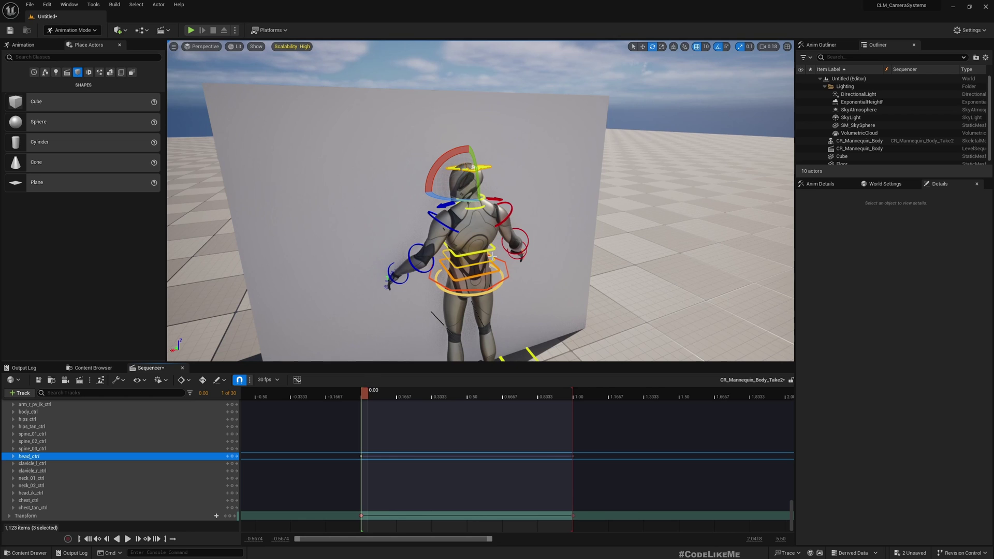
- Try to reposition the mannequin's right hand by moving its FK control, hand_r_fk_ctrl
{"action": "right_click_drag", "start_coordinate": [546, 263], "coordinate": [553, 273]}
{"action": "left_click", "coordinate": [518, 257]}
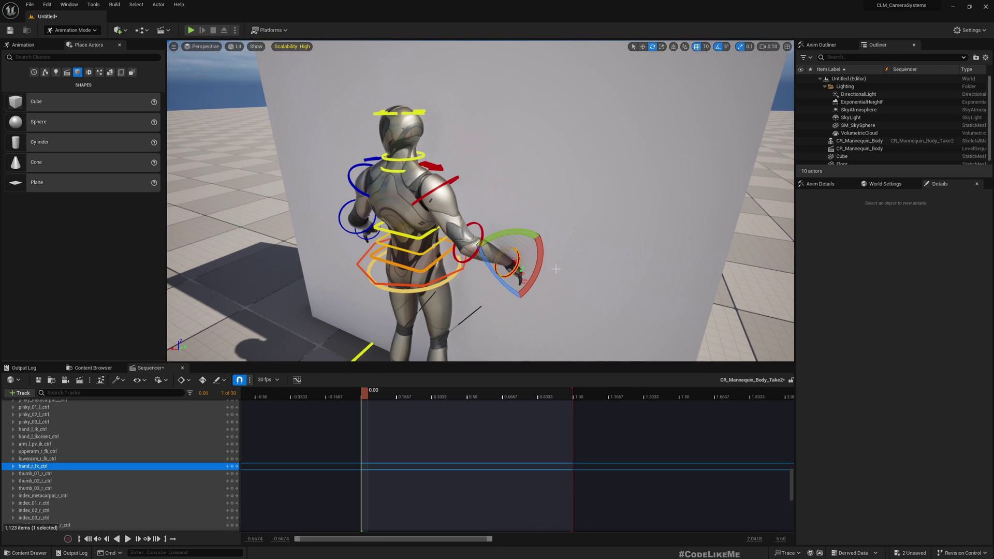
{"action": "key", "text": "w"}
{"action": "right_click_drag", "start_coordinate": [671, 202], "coordinate": [623, 233]}
{"action": "left_click_drag", "start_coordinate": [542, 223], "coordinate": [503, 245]}
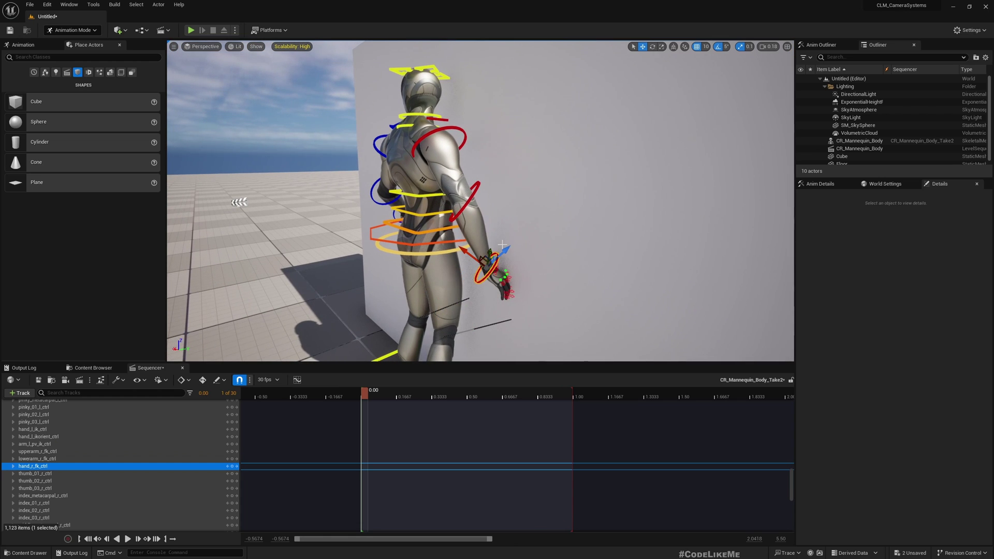
{"action": "key", "text": "ctrl+z"}
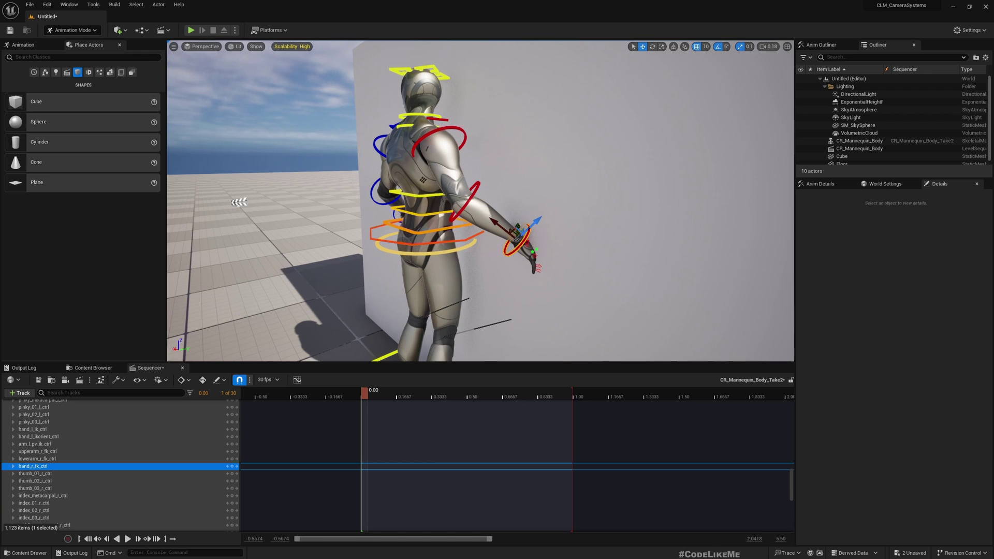
- Switch the mannequin's right arm to IK by enabling arm_r_fk_ik_switch
{"action": "left_click", "coordinate": [821, 44]}
{"action": "scroll", "coordinate": [874, 154], "scroll_direction": "down", "scroll_amount": 3}
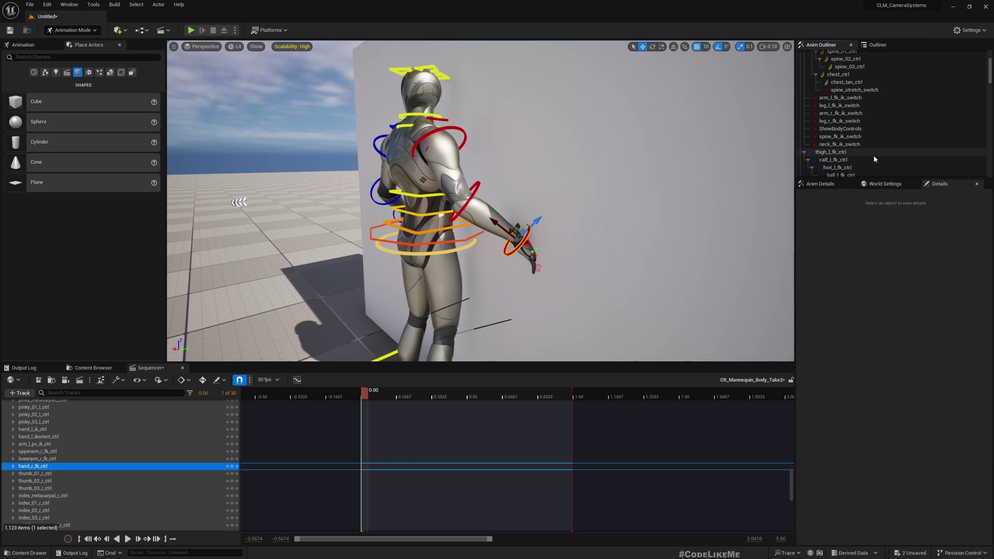
{"action": "scroll", "coordinate": [874, 154], "scroll_direction": "down", "scroll_amount": 2}
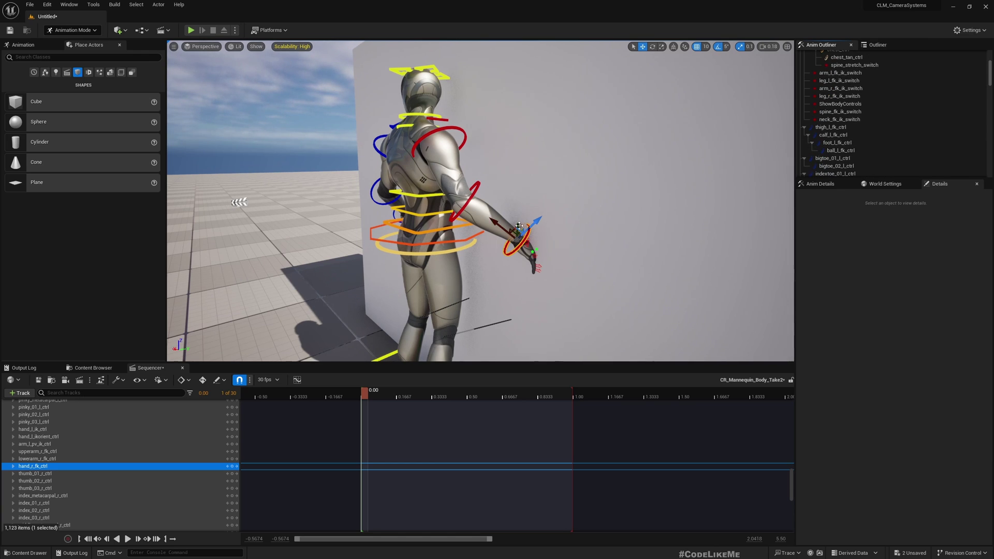
{"action": "left_click", "coordinate": [842, 89]}
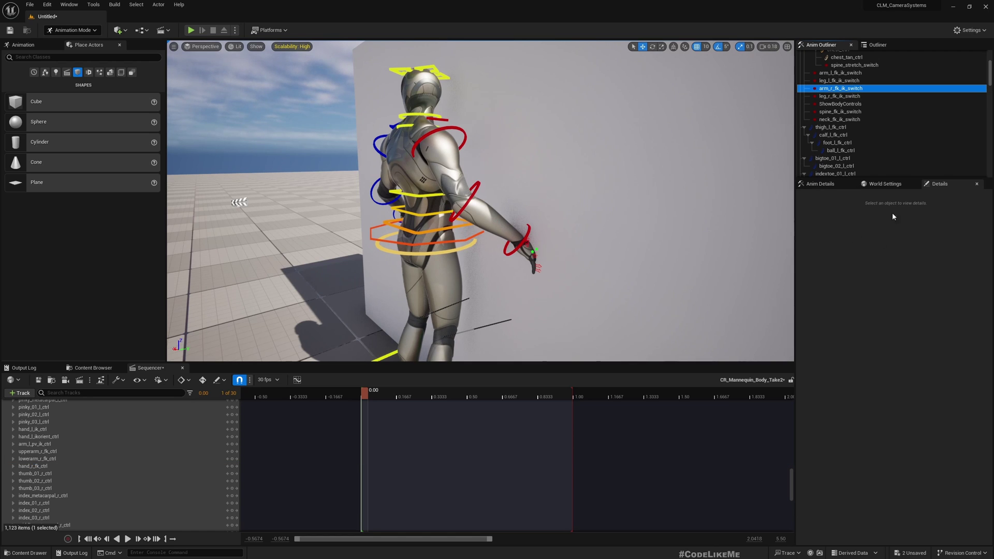
{"action": "left_click", "coordinate": [820, 184]}
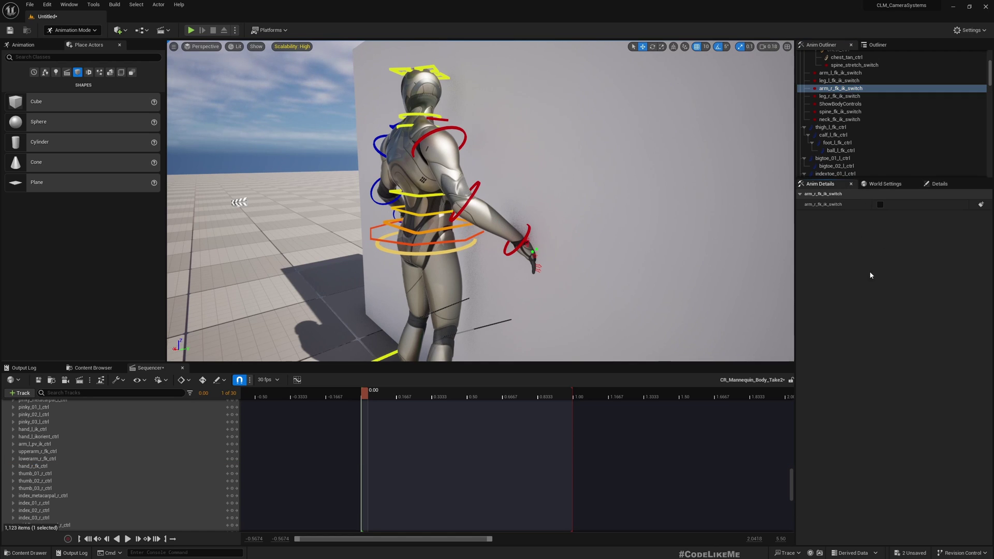
{"action": "left_click", "coordinate": [881, 206]}
- Select the right hand's IK control, hand_r_ik_ctrl, with the mannequin's upper body in view
{"action": "key", "text": "w"}
{"action": "right_click_drag", "start_coordinate": [523, 226], "coordinate": [585, 228]}
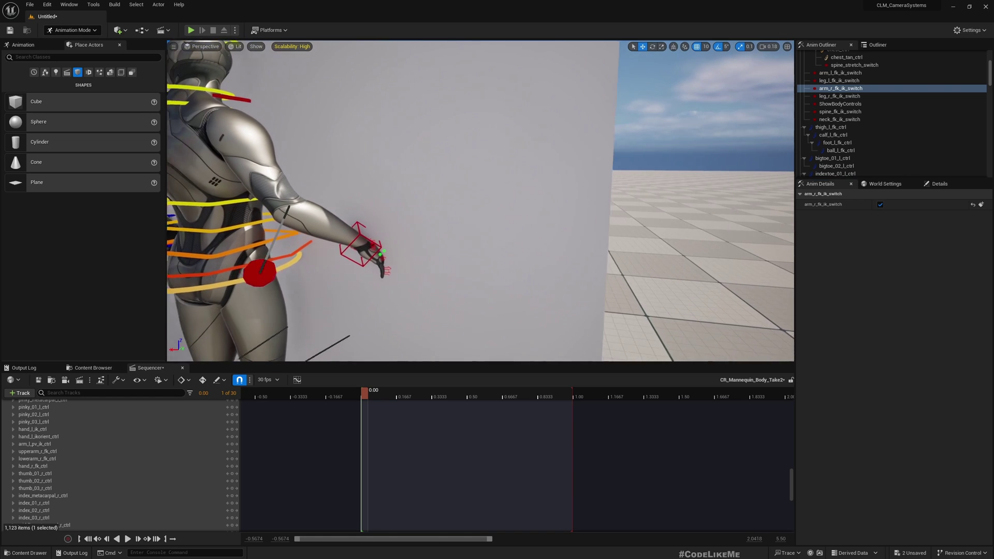
{"action": "key", "text": "s"}
{"action": "right_click_drag", "start_coordinate": [523, 244], "coordinate": [461, 223]}
{"action": "left_click", "coordinate": [422, 224]}
- Try to move the right hand's IK control along its local axes
{"action": "key", "text": "s"}
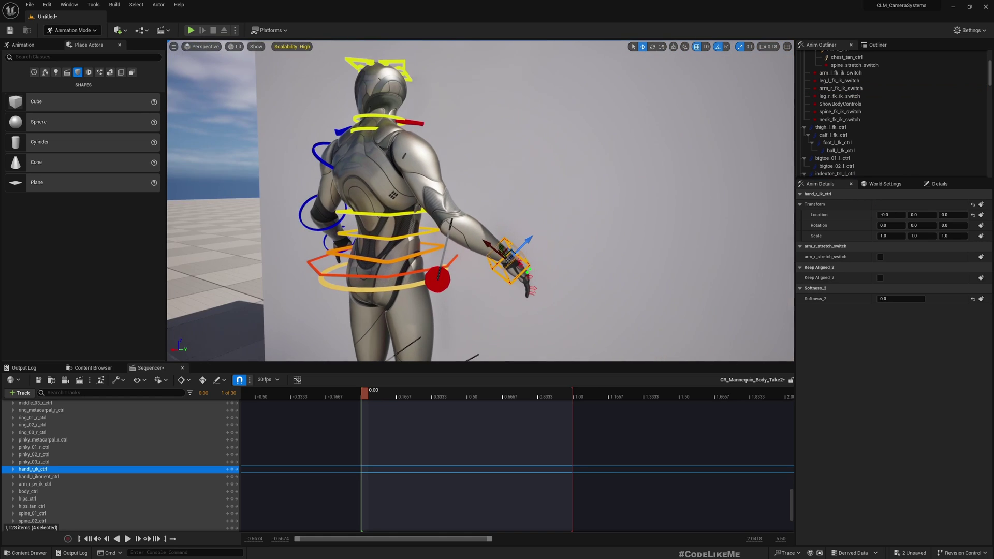
{"action": "key", "text": "d"}
{"action": "right_click_drag", "start_coordinate": [575, 231], "coordinate": [549, 233]}
{"action": "left_click_drag", "start_coordinate": [462, 235], "coordinate": [498, 210]}
{"action": "key", "text": "ctrl+z"}
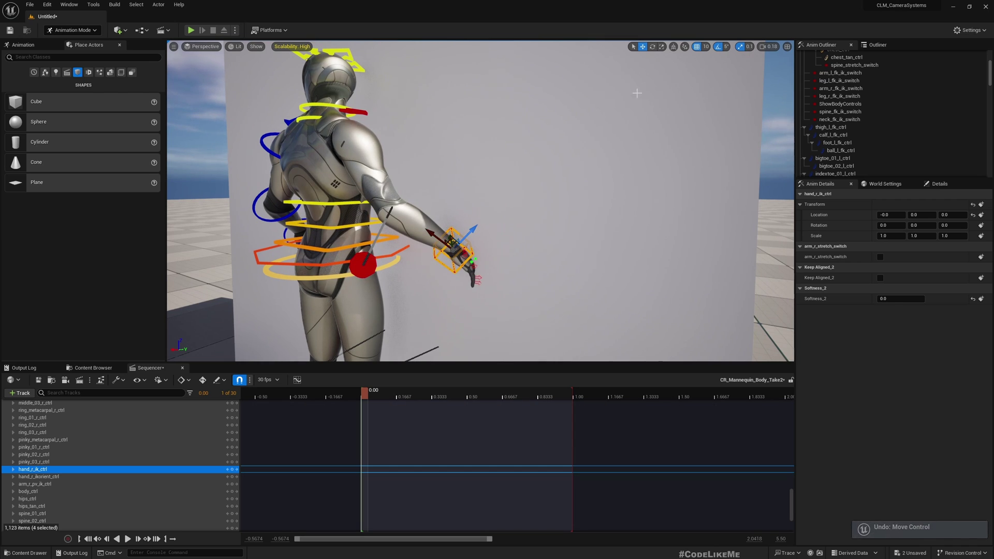
- Raise hand_r_ik_ctrl in world space to about -6.35, 2.84, 7.19 and rotate it to about -112.5, 61.9, -70.5 against the wall
{"action": "left_click", "coordinate": [673, 47]}
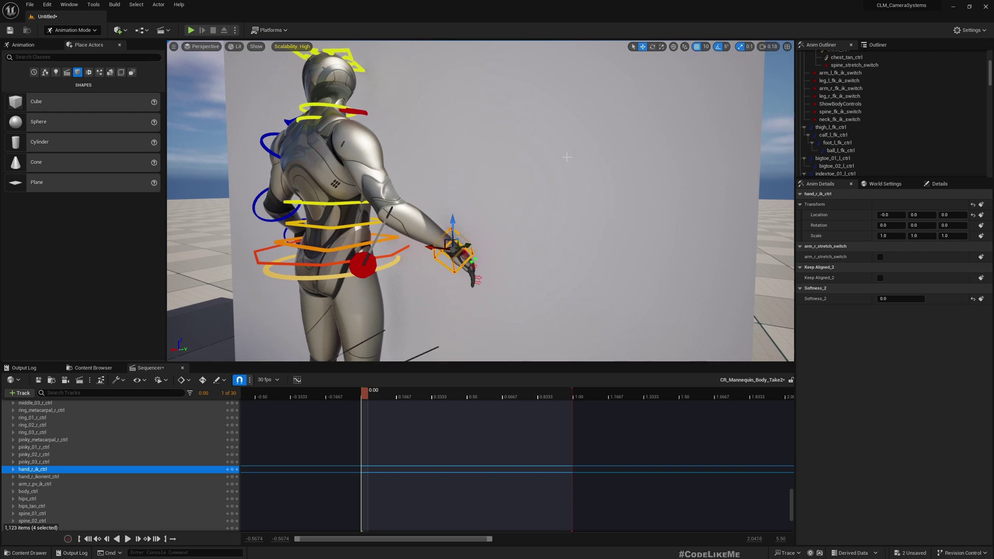
{"action": "key", "text": "d"}
{"action": "right_click_drag", "start_coordinate": [492, 258], "coordinate": [375, 260]}
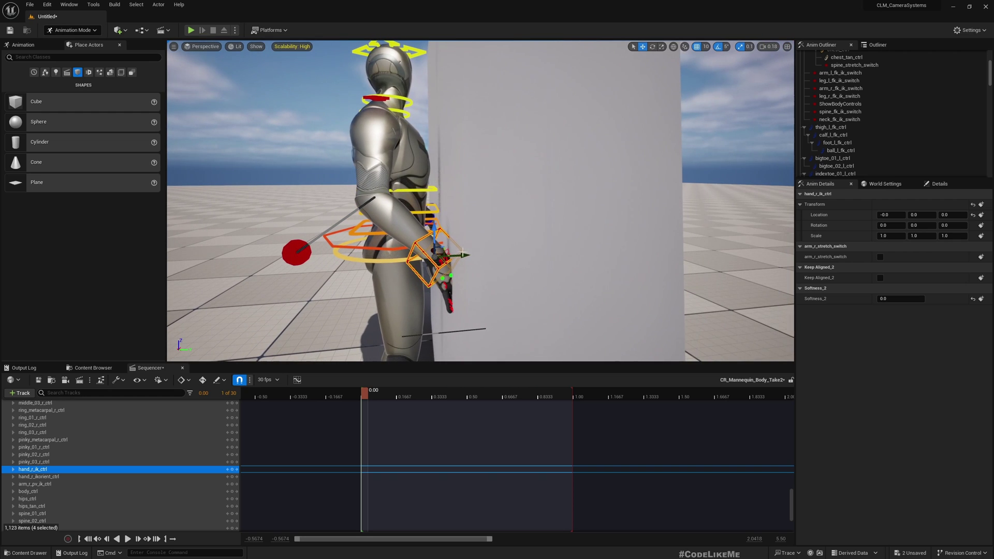
{"action": "left_click_drag", "start_coordinate": [434, 232], "coordinate": [444, 203]}
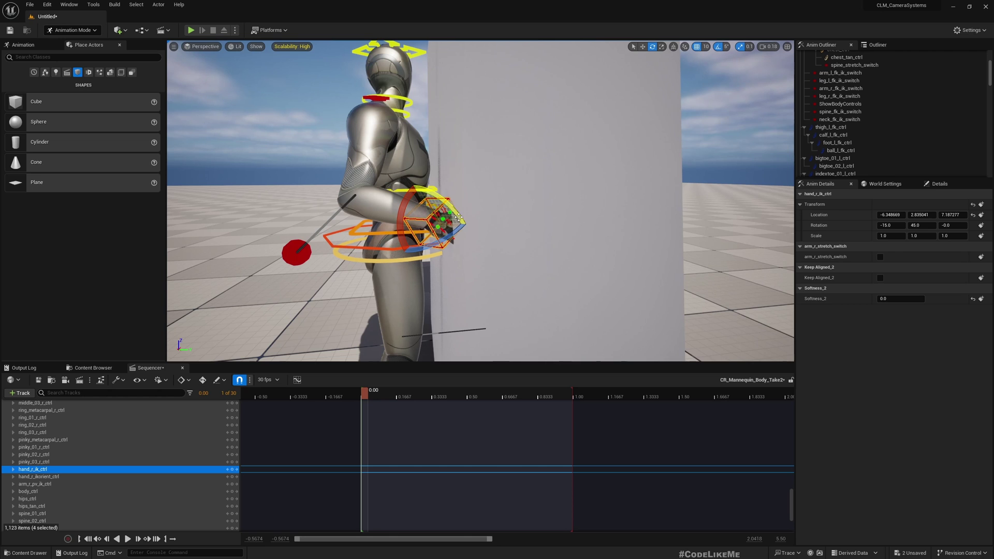
{"action": "right_click_drag", "start_coordinate": [446, 271], "coordinate": [451, 274]}
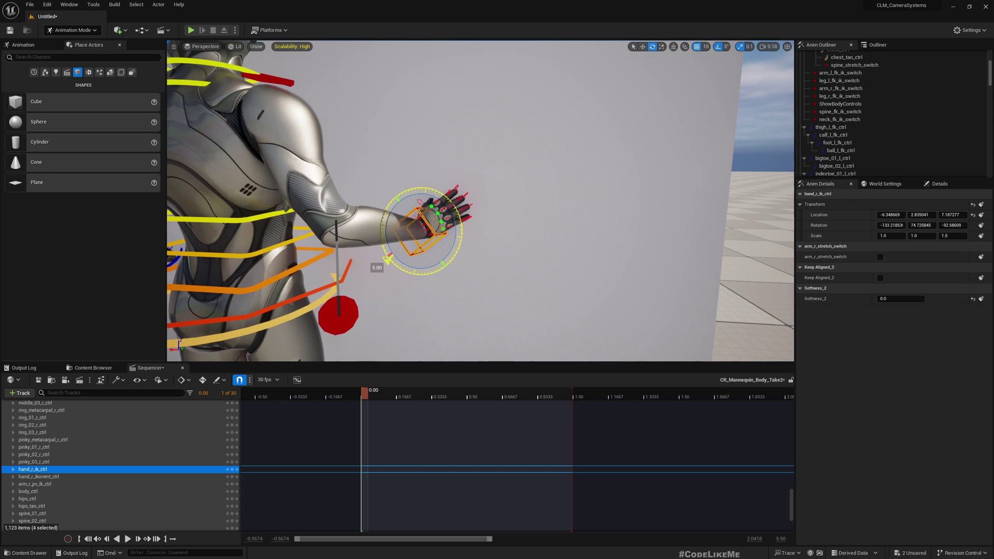
{"action": "left_click_drag", "start_coordinate": [452, 274], "coordinate": [434, 259], "text": "alt"}
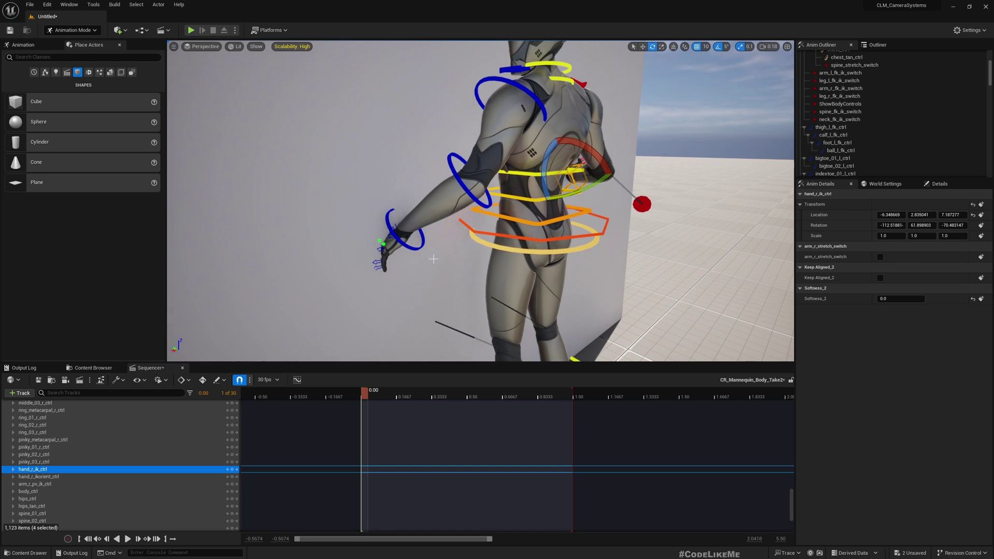
- Key the right hand's IK control, hand_r_ik_ctrl, at 0.00 and 1.00 seconds, then return the playhead to the start
{"action": "left_click", "coordinate": [388, 220]}
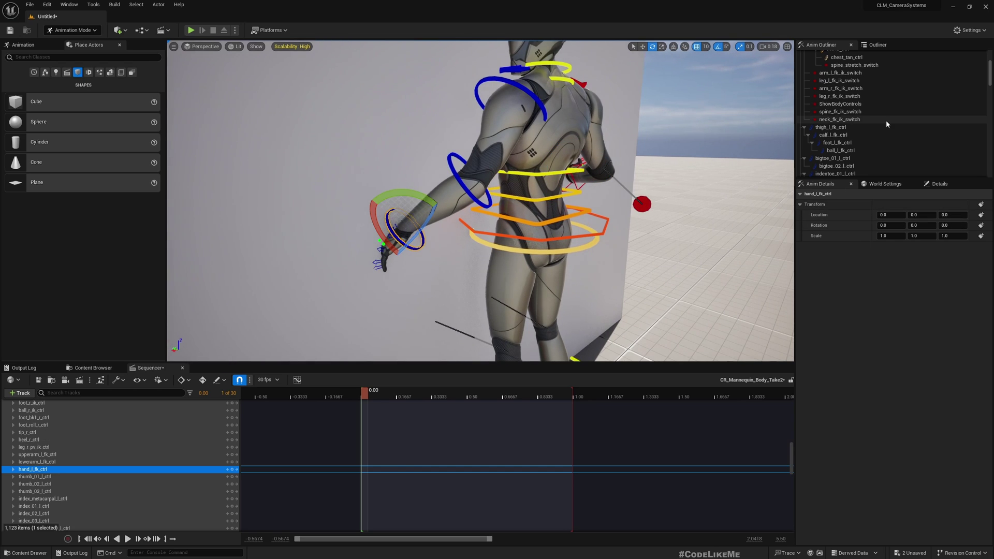
{"action": "left_click", "coordinate": [840, 73]}
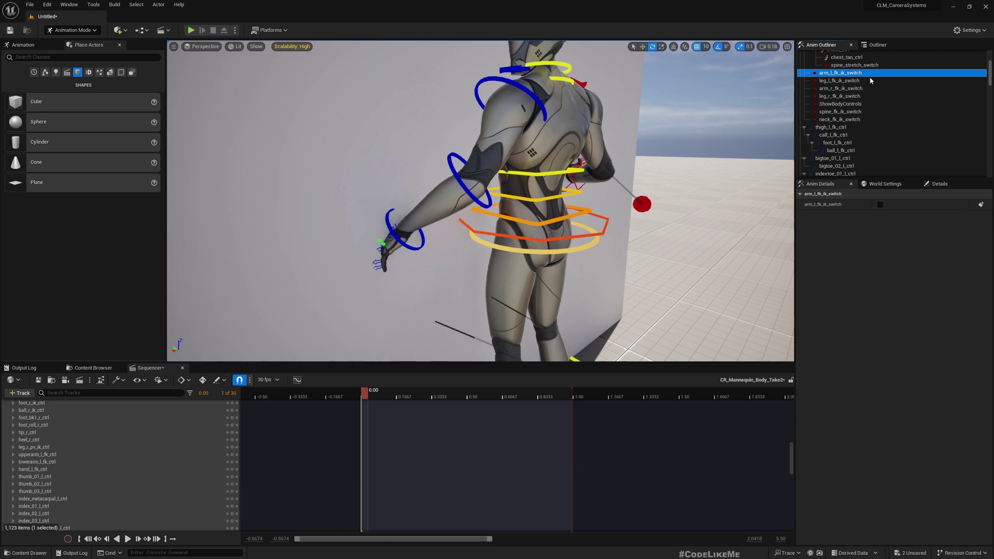
{"action": "right_click_drag", "start_coordinate": [578, 198], "coordinate": [569, 197]}
{"action": "left_click", "coordinate": [517, 193]}
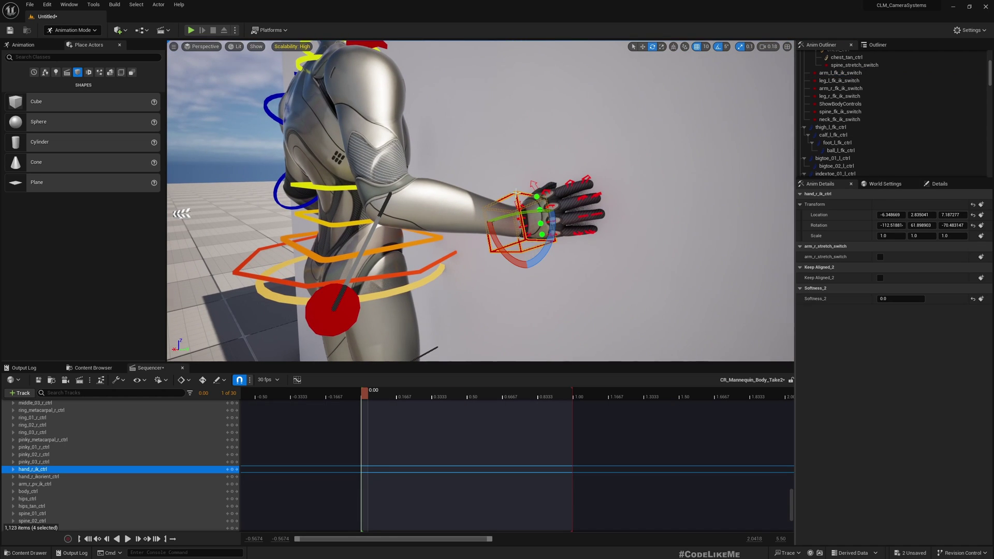
{"action": "left_click", "coordinate": [232, 469]}
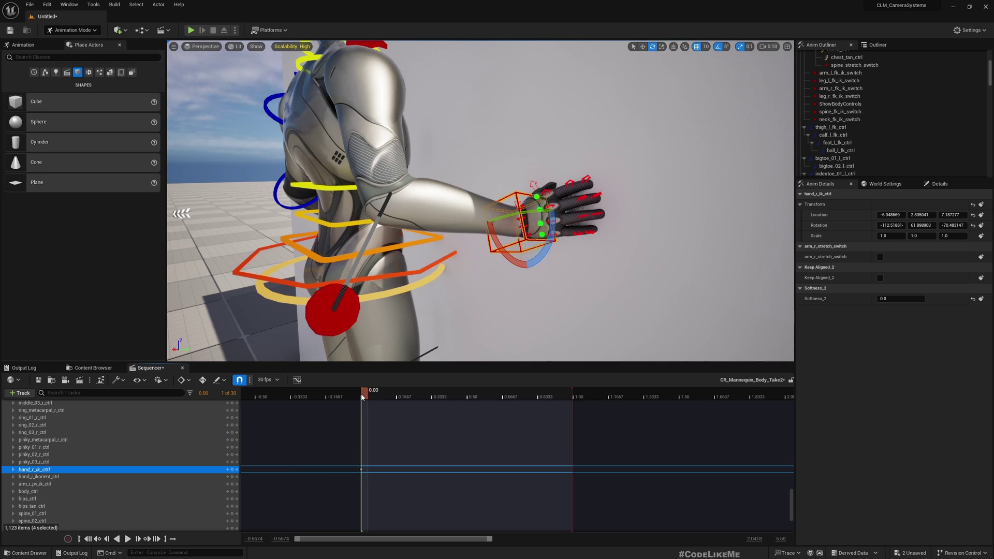
{"action": "left_click_drag", "start_coordinate": [362, 397], "coordinate": [576, 397]}
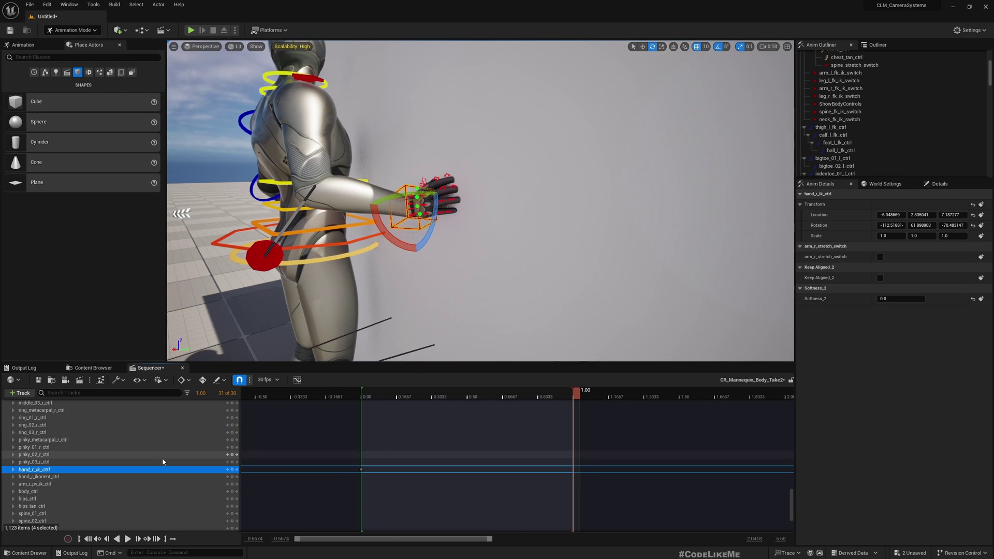
{"action": "left_click", "coordinate": [231, 470]}
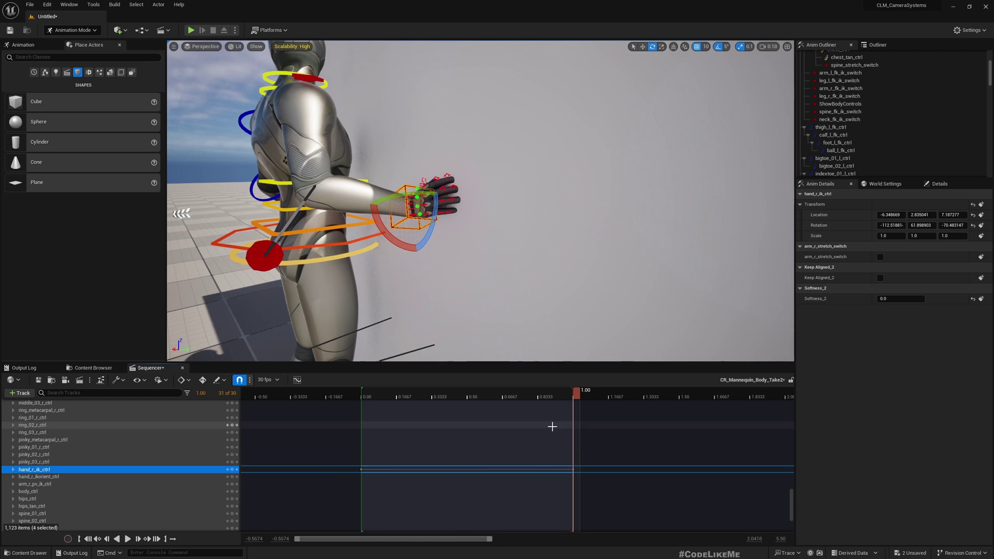
{"action": "left_click_drag", "start_coordinate": [577, 393], "coordinate": [365, 405]}
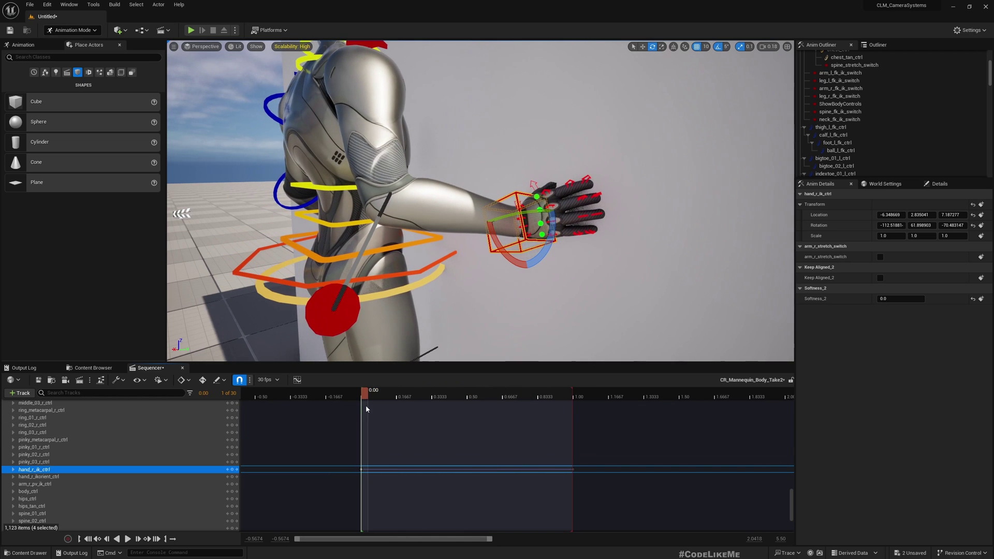
- Switch the mannequin's left arm to IK by enabling arm_l_fk_ik_switch
{"action": "right_click_drag", "start_coordinate": [406, 306], "coordinate": [485, 306]}
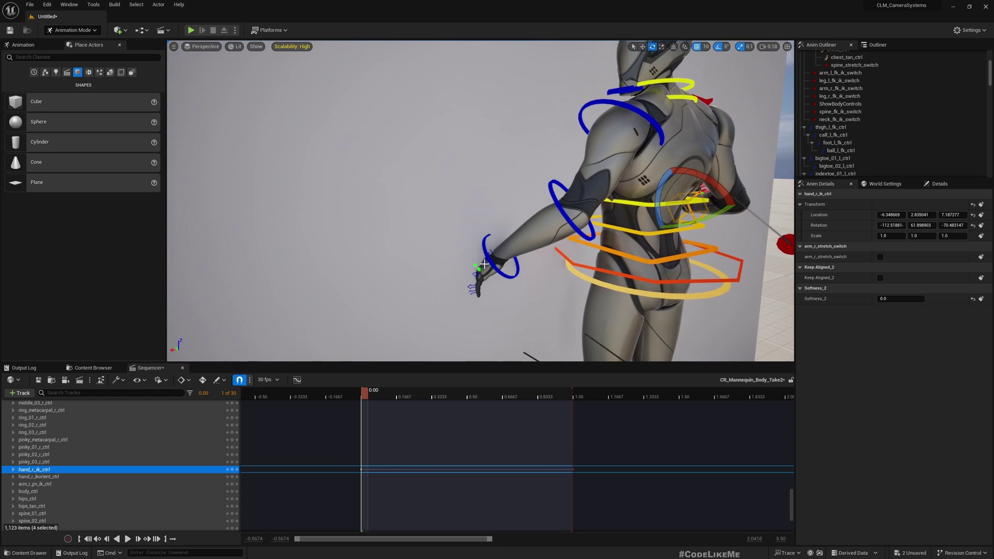
{"action": "left_click", "coordinate": [840, 73]}
{"action": "left_click", "coordinate": [880, 205]}
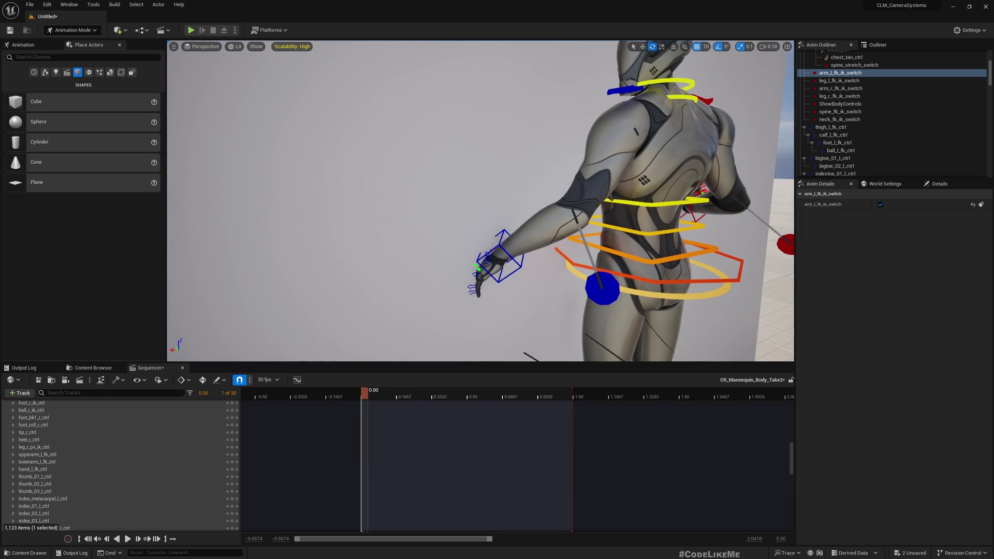
- Move the left hand's IK control, hand_l_ik_ctrl, in world space to about -12.70, 5.67, 14.37
{"action": "left_click", "coordinate": [500, 244]}
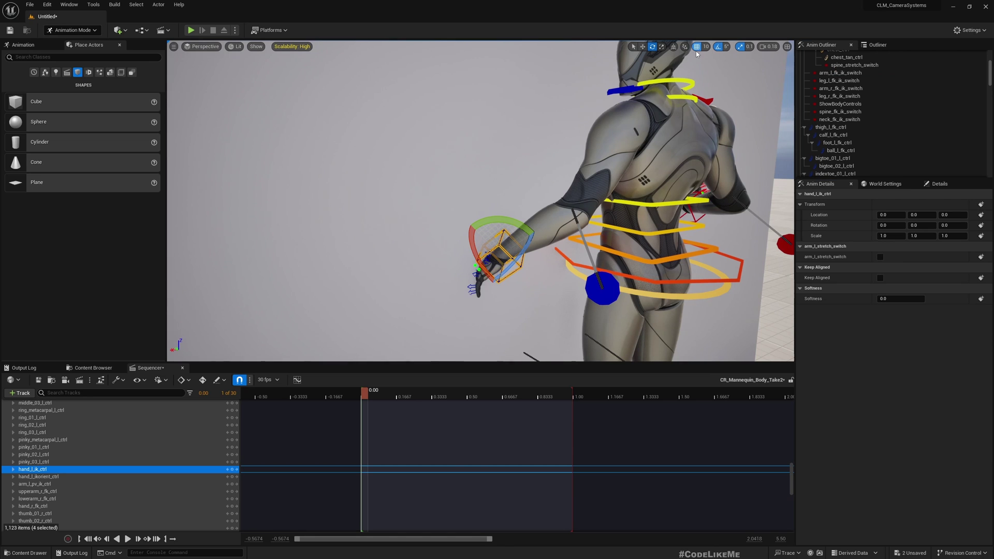
{"action": "left_click", "coordinate": [675, 48]}
{"action": "mouse_move", "coordinate": [585, 155]}
{"action": "right_mouse_down"}
{"action": "mouse_move", "coordinate": [631, 156]}
{"action": "mouse_move", "coordinate": [564, 155]}
{"action": "mouse_move", "coordinate": [580, 157]}
{"action": "right_mouse_up"}
{"action": "right_click_drag", "start_coordinate": [479, 212], "coordinate": [479, 220]}
{"action": "key", "text": "w"}
{"action": "left_click_drag", "start_coordinate": [525, 236], "coordinate": [515, 190]}
{"action": "key", "text": "s"}
{"action": "right_click_drag", "start_coordinate": [545, 219], "coordinate": [560, 208]}
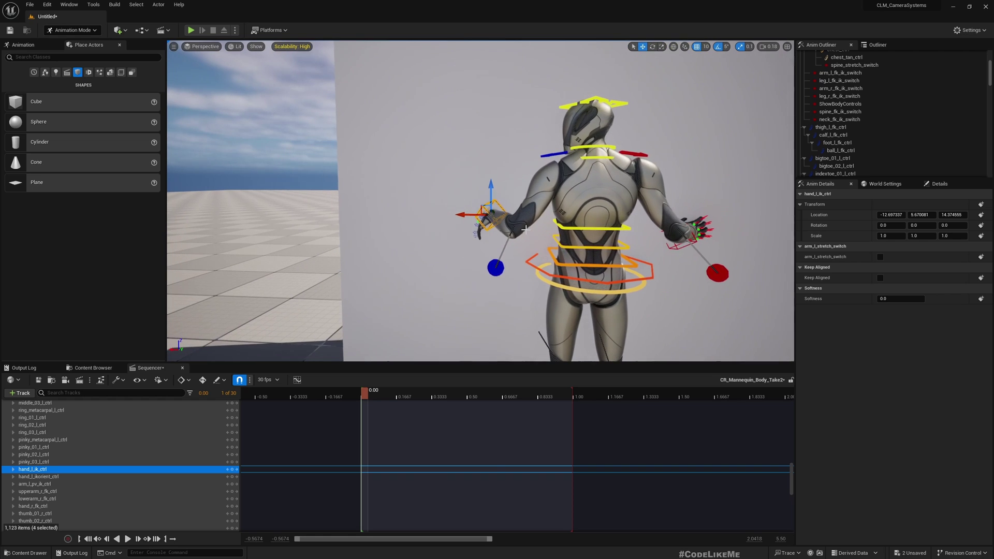
- Refine hand_l_ik_ctrl's location to about -8.12, -0.44, 20.83 and rotate it to about -122.0, 55.3, -67.8 against the wall
{"action": "left_click_drag", "start_coordinate": [464, 214], "coordinate": [436, 216]}
{"action": "key", "text": "a"}
{"action": "right_click_drag", "start_coordinate": [466, 220], "coordinate": [556, 228]}
{"action": "key", "text": "w"}
{"action": "key", "text": "e"}
{"action": "left_click_drag", "start_coordinate": [555, 228], "coordinate": [569, 221]}
{"action": "right_click_drag", "start_coordinate": [446, 249], "coordinate": [456, 220]}
{"action": "key", "text": "s"}
{"action": "key", "text": "w"}
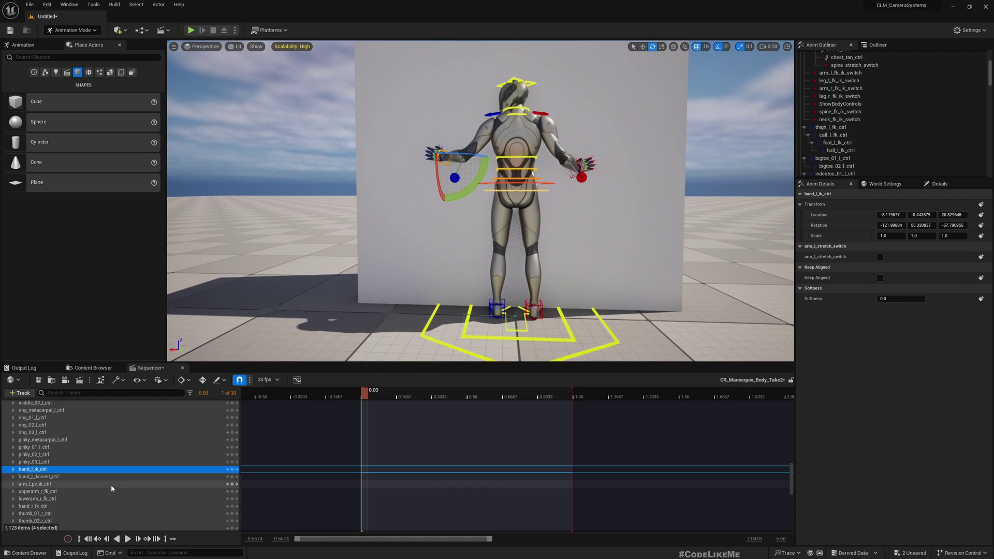
- Key hand_l_ik_ctrl at 0.00 and 1.00 seconds and scrub the timeline to check the hand poses
{"action": "left_click", "coordinate": [232, 469]}
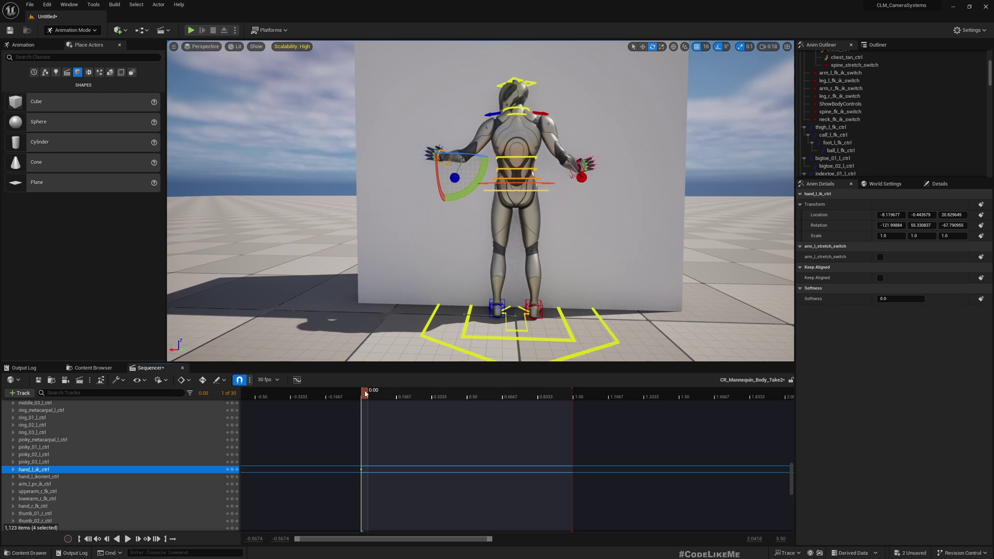
{"action": "left_click_drag", "start_coordinate": [365, 393], "coordinate": [576, 394]}
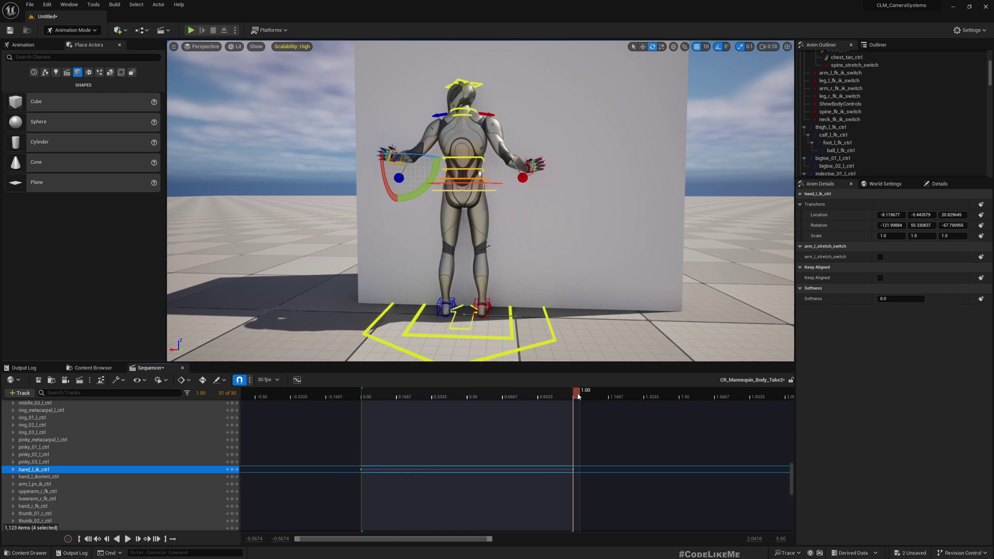
{"action": "left_click", "coordinate": [484, 391]}
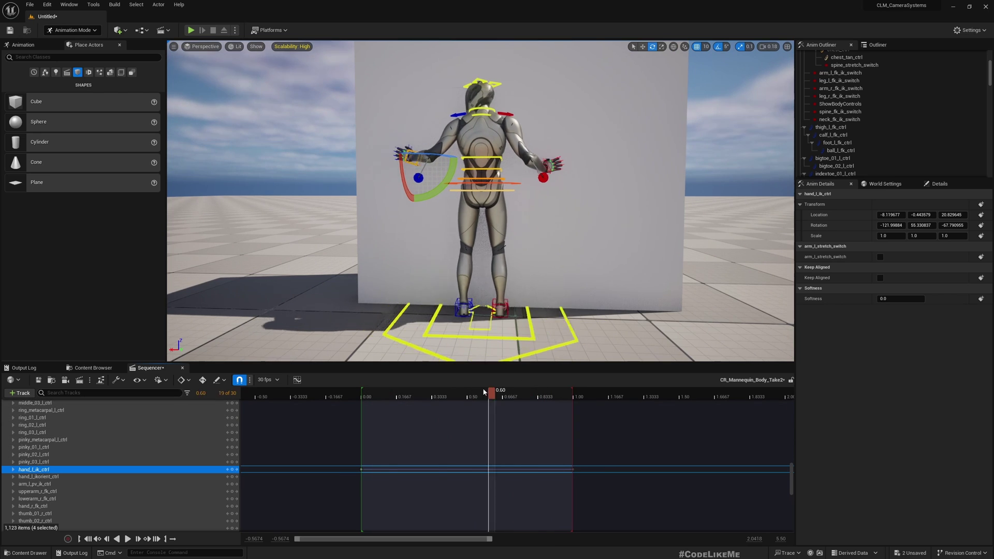
{"action": "left_click_drag", "start_coordinate": [484, 392], "coordinate": [543, 394]}
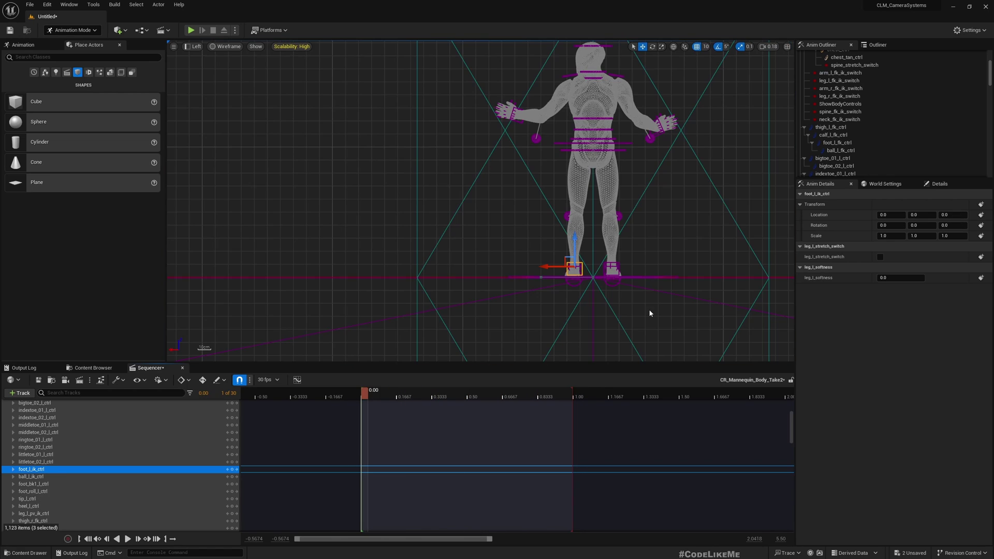
- Inspect the mannequin's feet up close and check the left leg's leg_l_fk_ik_switch setting
{"action": "scroll", "coordinate": [579, 278], "scroll_direction": "up", "scroll_amount": 5}
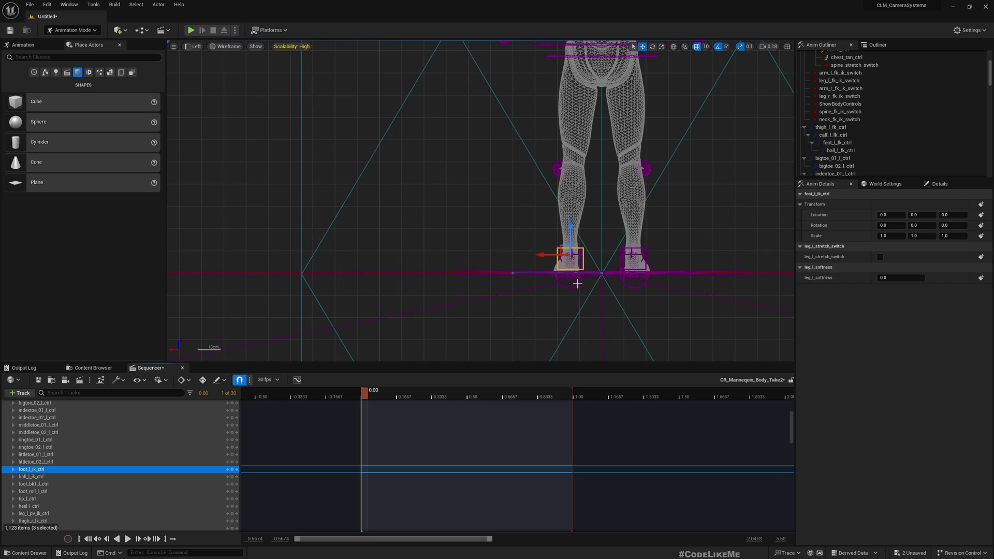
{"action": "scroll", "coordinate": [579, 276], "scroll_direction": "up", "scroll_amount": 2}
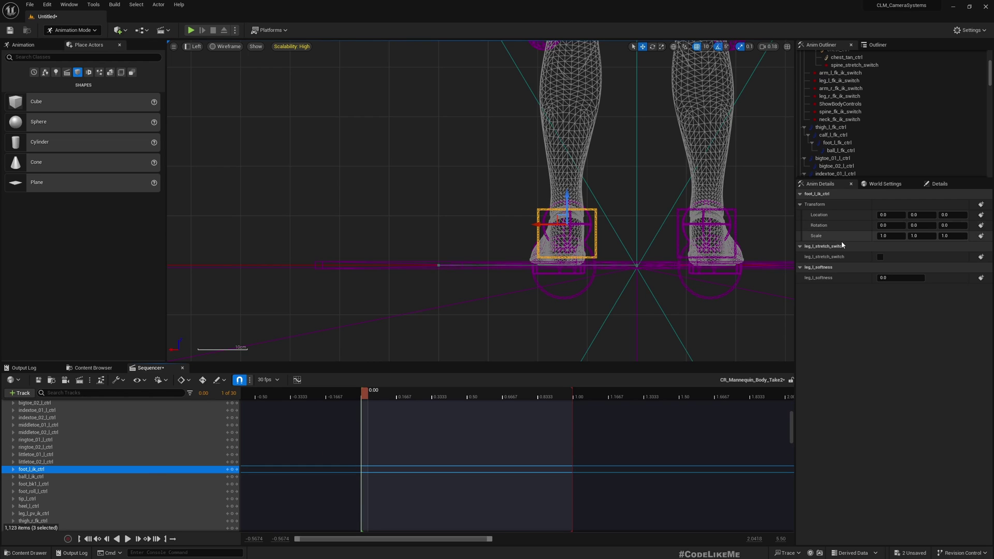
{"action": "left_click", "coordinate": [840, 73]}
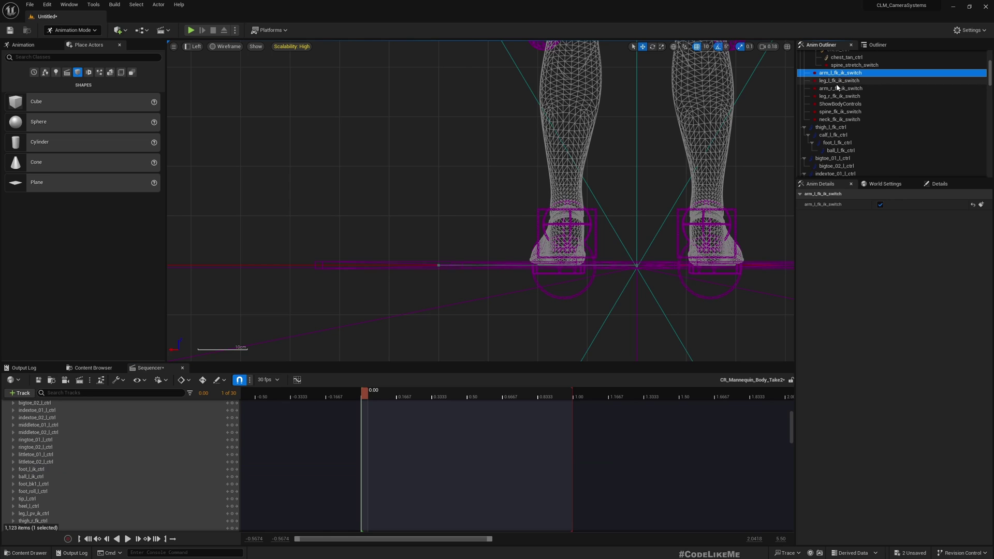
{"action": "left_click", "coordinate": [839, 81]}
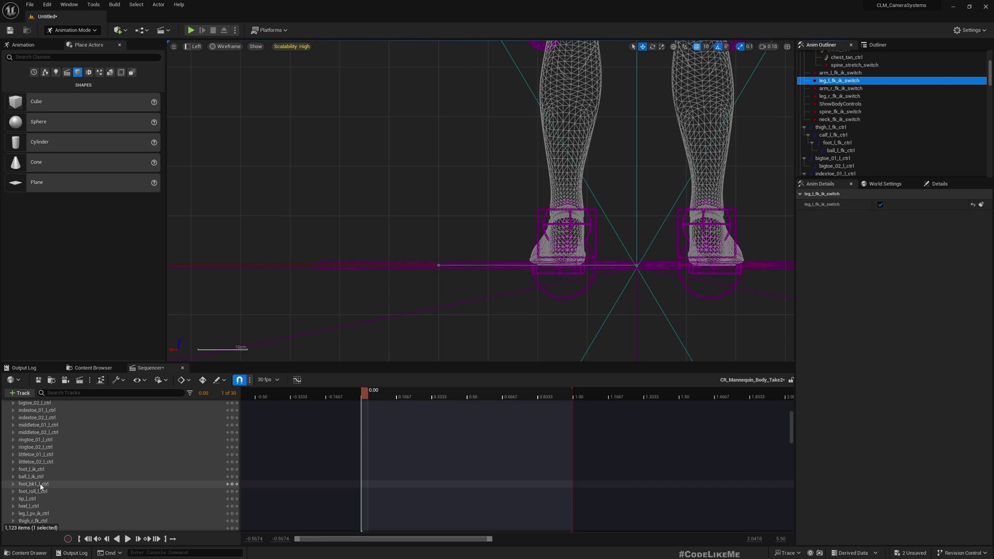
- Key the left foot's IK control, foot_l_ik_ctrl, at 0.00 and 1.00 seconds
{"action": "left_click", "coordinate": [539, 216]}
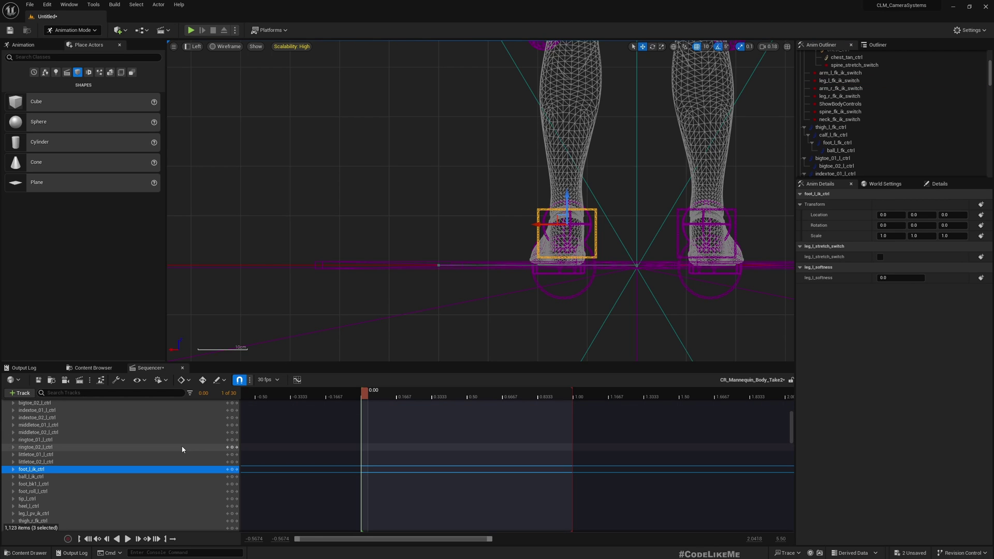
{"action": "left_click", "coordinate": [234, 470]}
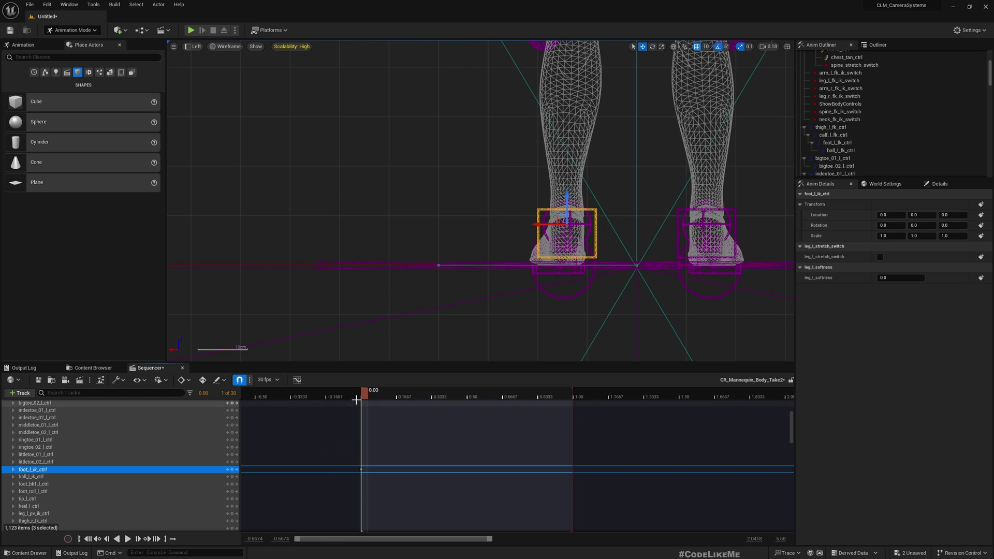
{"action": "left_click", "coordinate": [558, 396]}
{"action": "left_click_drag", "start_coordinate": [560, 398], "coordinate": [577, 398]}
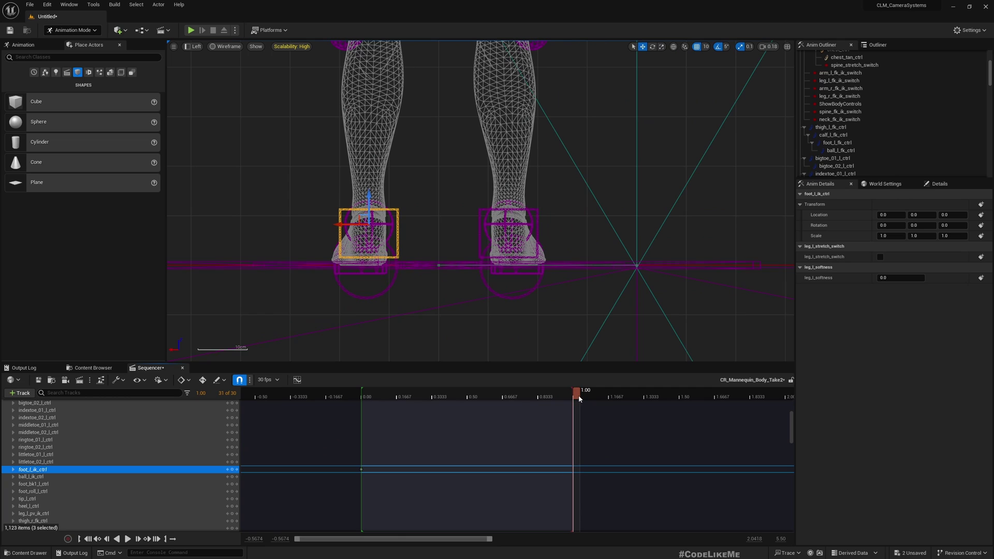
{"action": "left_click", "coordinate": [233, 469]}
- At 0.50 seconds, move foot_l_ik_ctrl sideways to X 20.0 and key it
{"action": "left_click_drag", "start_coordinate": [580, 395], "coordinate": [473, 384]}
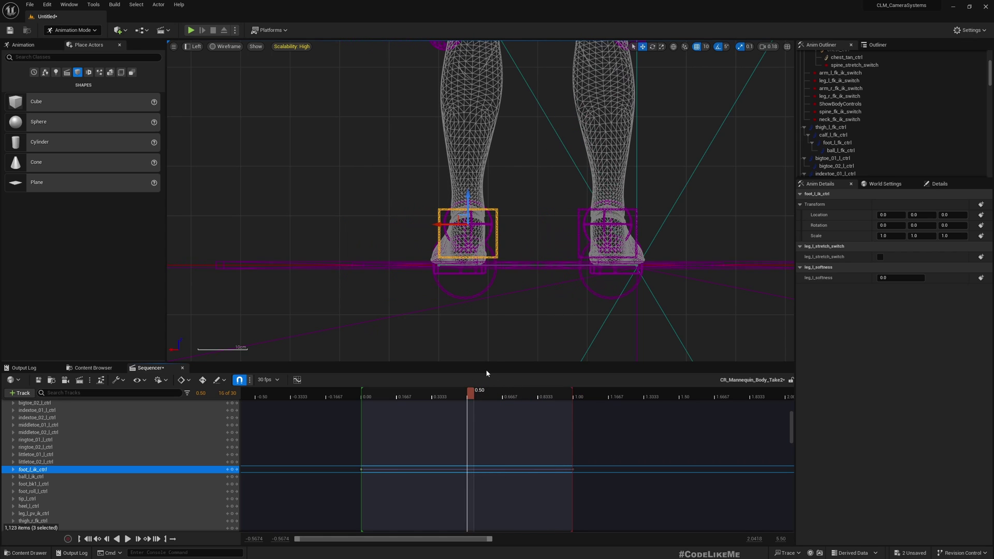
{"action": "left_click_drag", "start_coordinate": [433, 224], "coordinate": [330, 226]}
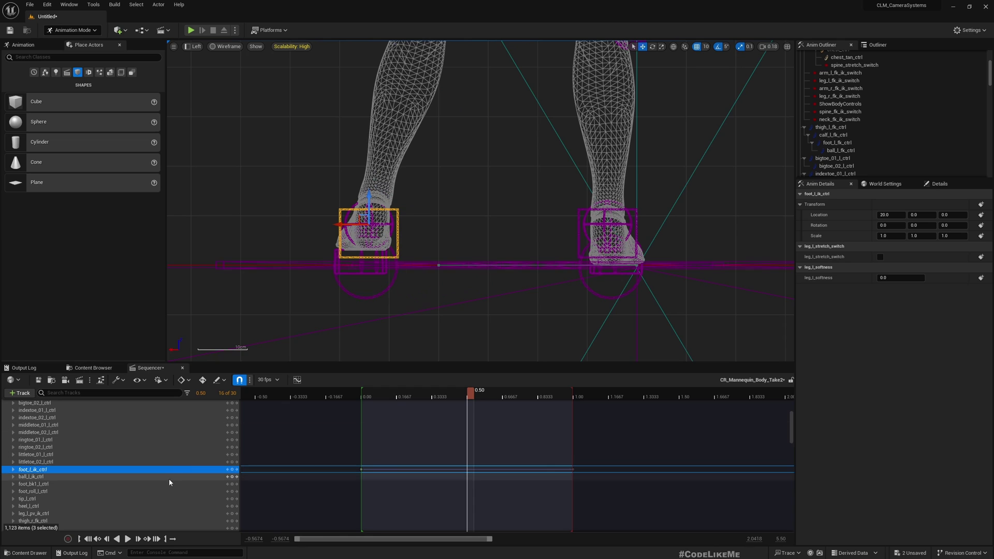
{"action": "left_click", "coordinate": [232, 469]}
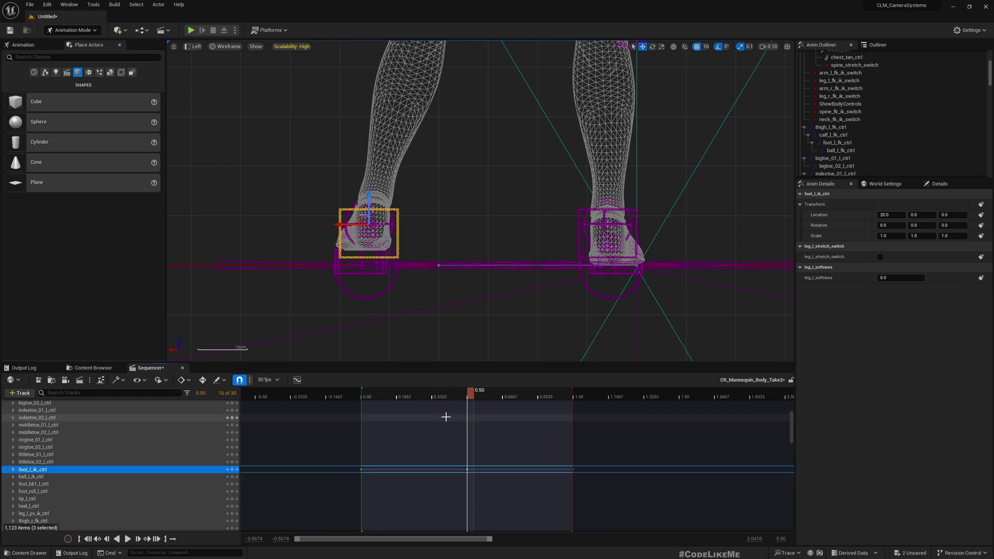
{"action": "mouse_move", "coordinate": [465, 395]}
{"action": "left_mouse_down"}
{"action": "mouse_move", "coordinate": [367, 395]}
{"action": "mouse_move", "coordinate": [575, 412]}
{"action": "mouse_move", "coordinate": [333, 404]}
{"action": "mouse_move", "coordinate": [576, 410]}
{"action": "mouse_move", "coordinate": [382, 392]}
{"action": "mouse_move", "coordinate": [584, 405]}
{"action": "mouse_move", "coordinate": [470, 402]}
{"action": "left_mouse_up"}
- Examine the mannequin's stepping pose at 0.50 seconds, from the left foot and ground contact up to the hips
{"action": "scroll", "coordinate": [378, 215], "scroll_direction": "down", "scroll_amount": 2}
{"action": "scroll", "coordinate": [377, 215], "scroll_direction": "down", "scroll_amount": 1}
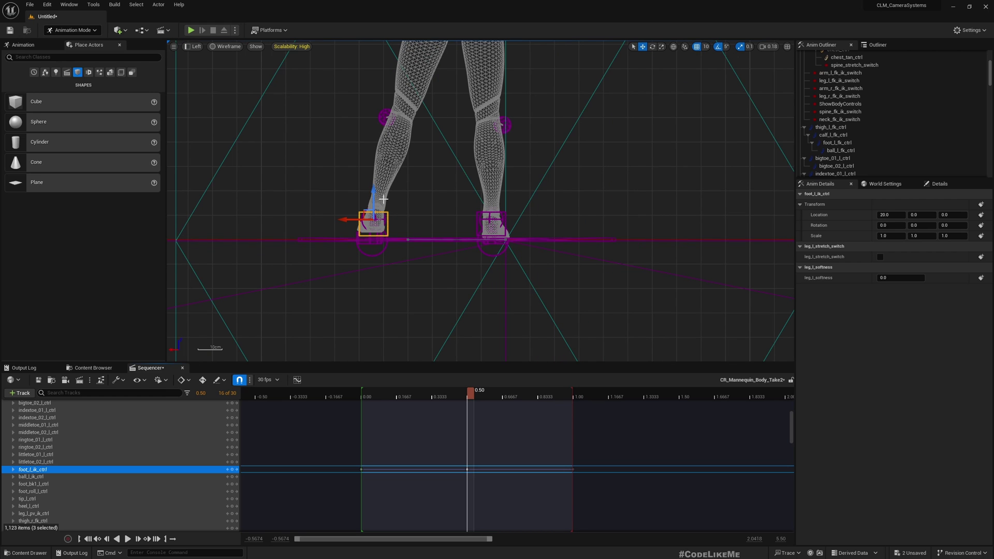
{"action": "scroll", "coordinate": [381, 219], "scroll_direction": "up", "scroll_amount": 2}
{"action": "scroll", "coordinate": [380, 219], "scroll_direction": "down", "scroll_amount": 4}
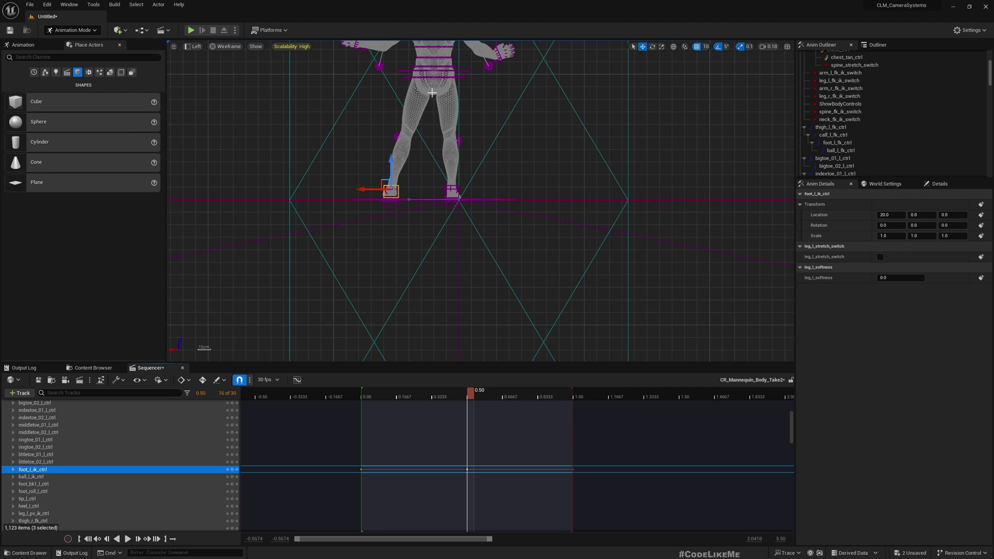
{"action": "scroll", "coordinate": [402, 181], "scroll_direction": "up", "scroll_amount": 1}
{"action": "scroll", "coordinate": [403, 181], "scroll_direction": "down", "scroll_amount": 1}
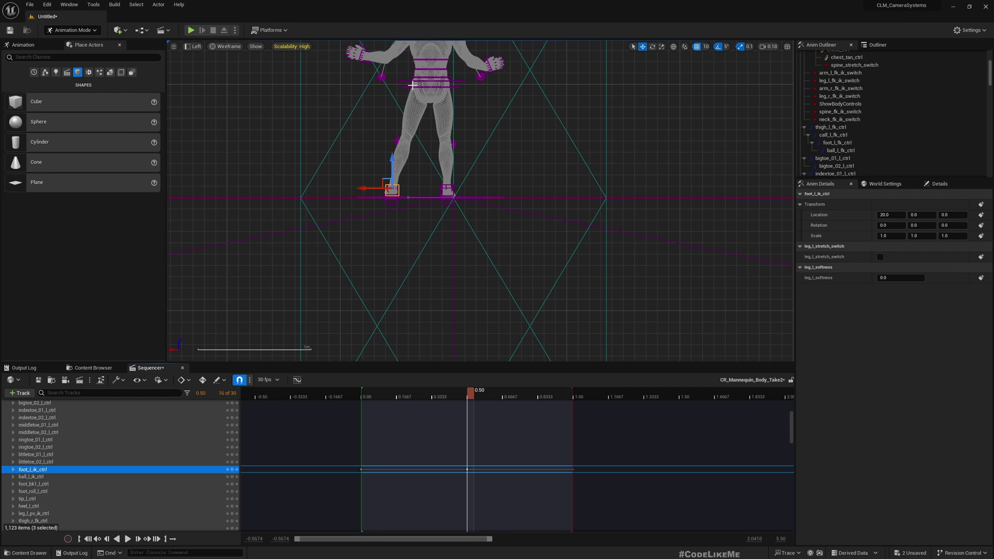
{"action": "scroll", "coordinate": [412, 84], "scroll_direction": "up", "scroll_amount": 1}
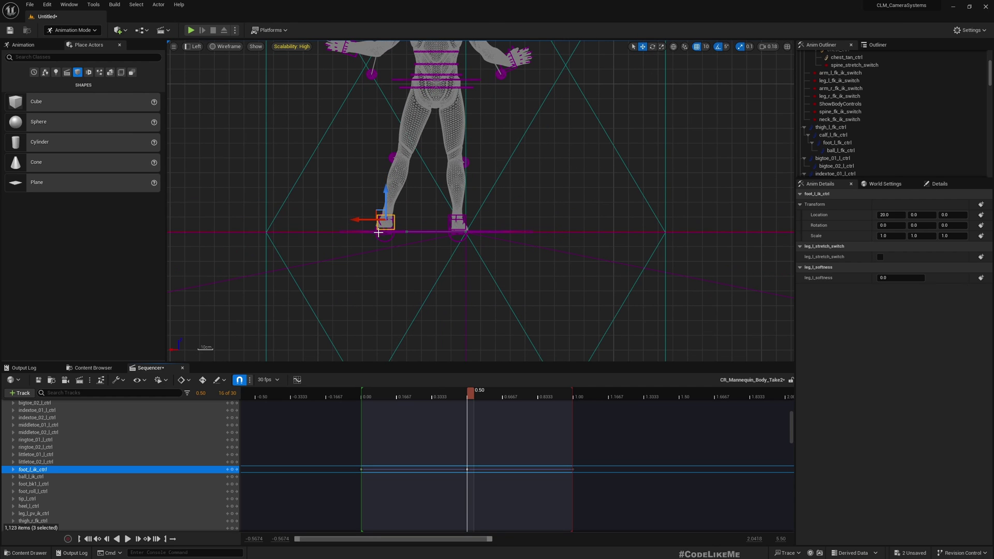
{"action": "scroll", "coordinate": [385, 240], "scroll_direction": "up", "scroll_amount": 4}
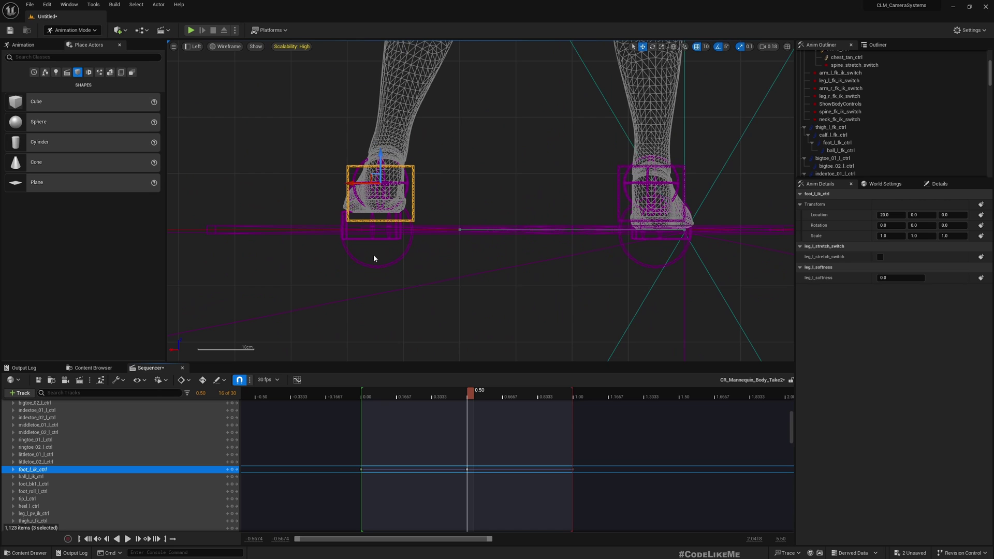
{"action": "scroll", "coordinate": [375, 219], "scroll_direction": "down", "scroll_amount": 5}
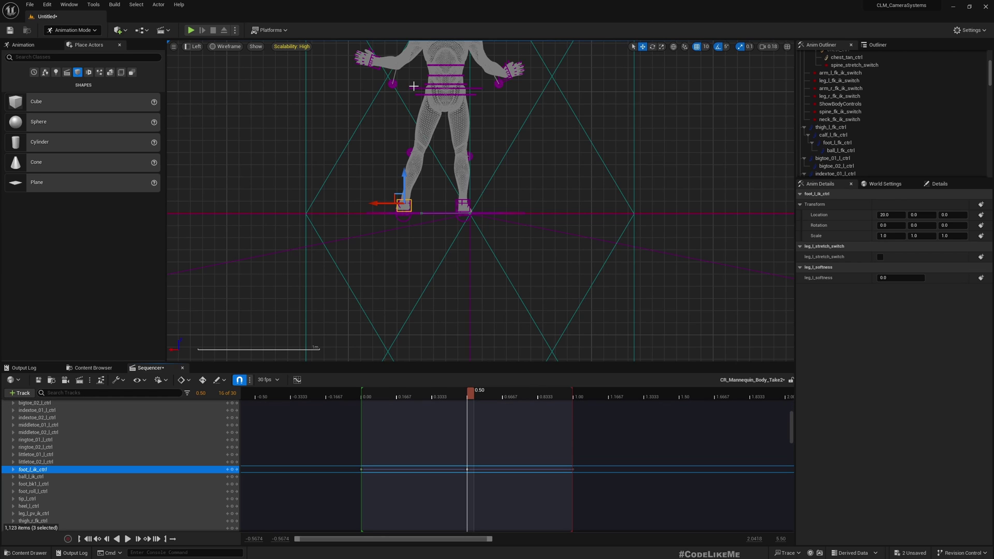
- Key the mannequin's body_ctrl at 0.00 and 1.00 seconds
{"action": "left_click", "coordinate": [414, 87]}
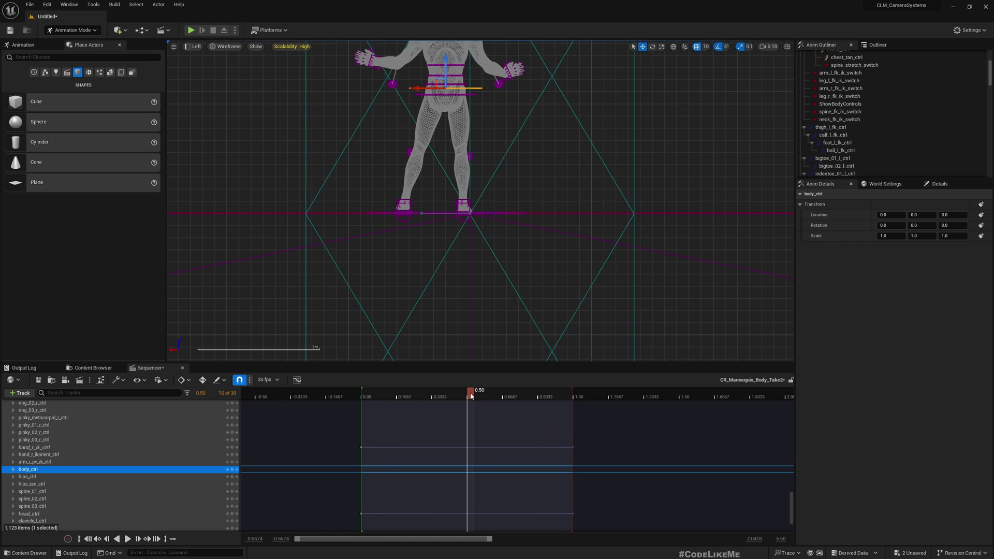
{"action": "left_click_drag", "start_coordinate": [470, 393], "coordinate": [365, 396]}
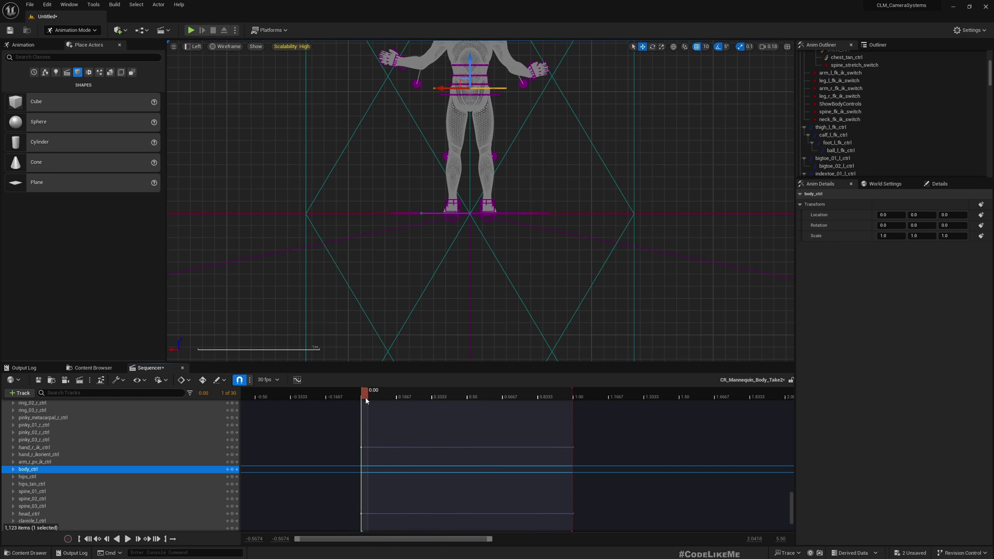
{"action": "left_click", "coordinate": [232, 469]}
{"action": "left_click_drag", "start_coordinate": [376, 396], "coordinate": [576, 403]}
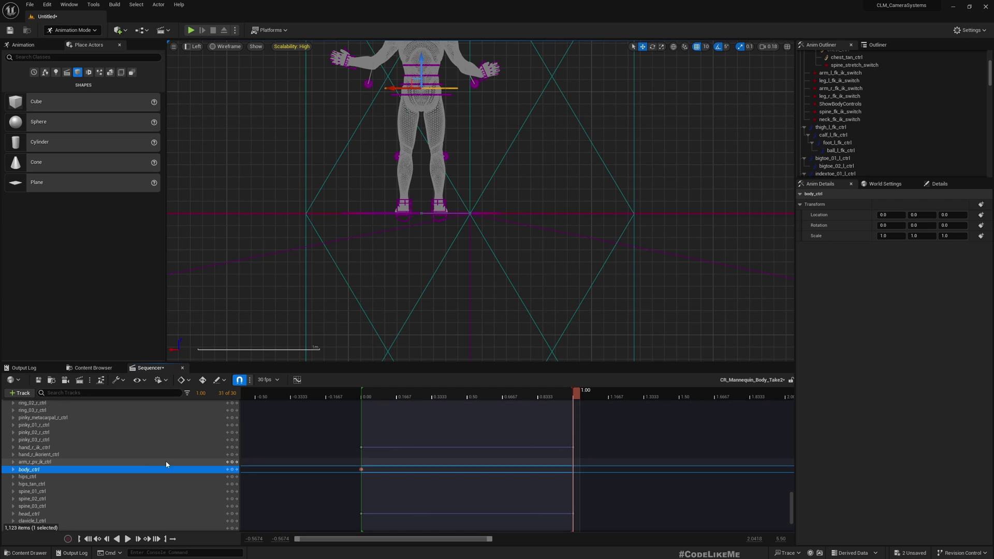
{"action": "left_click", "coordinate": [232, 468]}
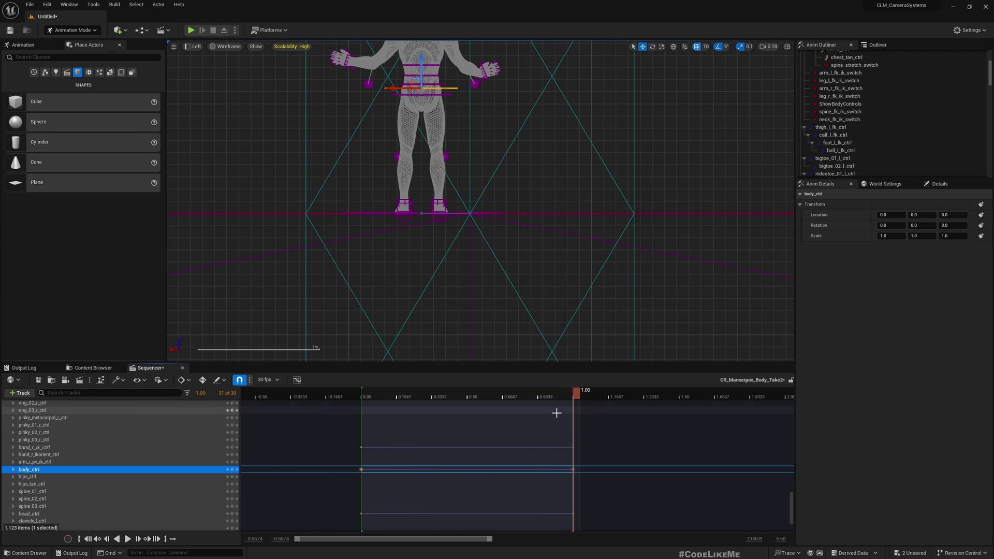
- At 0.50 seconds, shift body_ctrl sideways to X 10.0 and key it
{"action": "left_click_drag", "start_coordinate": [576, 393], "coordinate": [470, 397]}
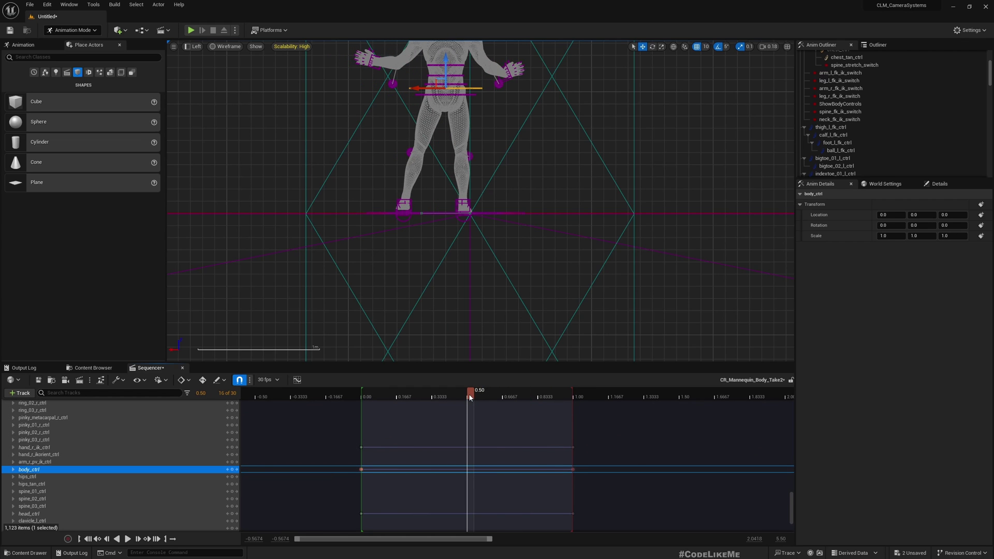
{"action": "left_click_drag", "start_coordinate": [425, 89], "coordinate": [413, 91]}
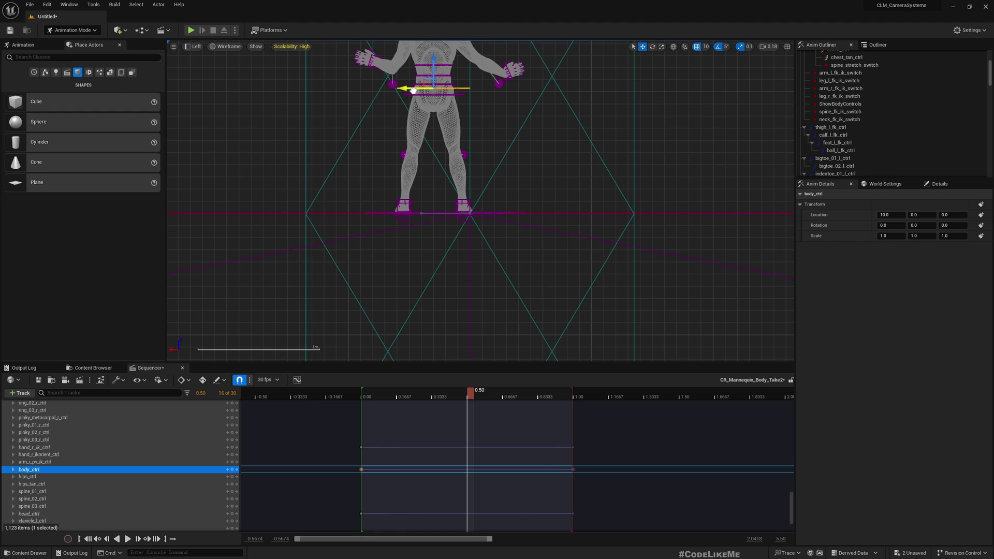
{"action": "scroll", "coordinate": [437, 173], "scroll_direction": "up", "scroll_amount": 5}
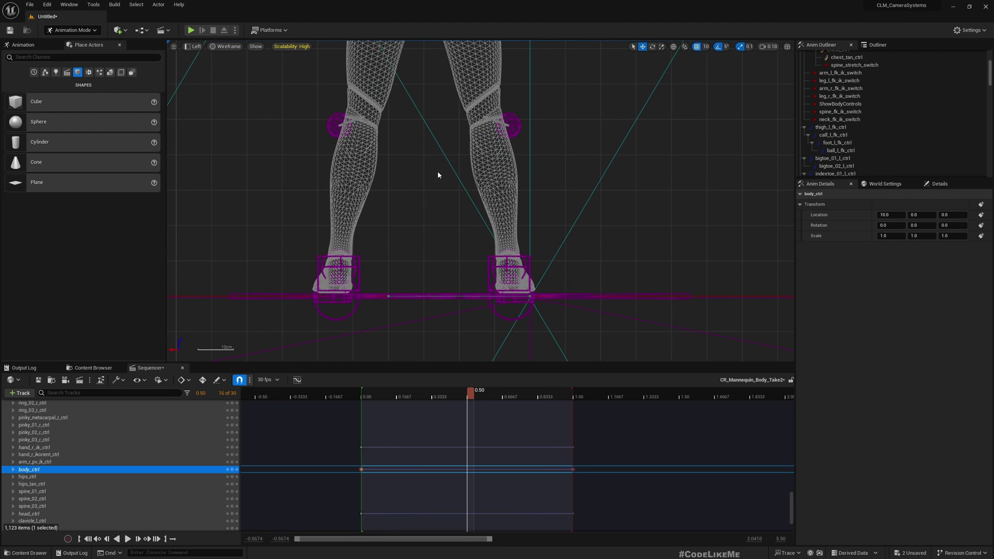
{"action": "scroll", "coordinate": [427, 163], "scroll_direction": "down", "scroll_amount": 4}
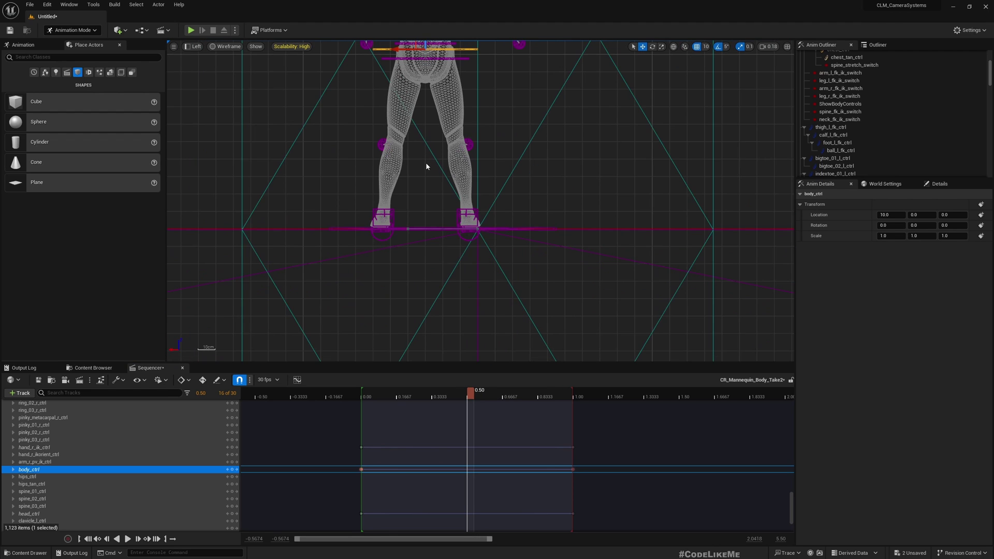
{"action": "scroll", "coordinate": [401, 208], "scroll_direction": "up", "scroll_amount": 2}
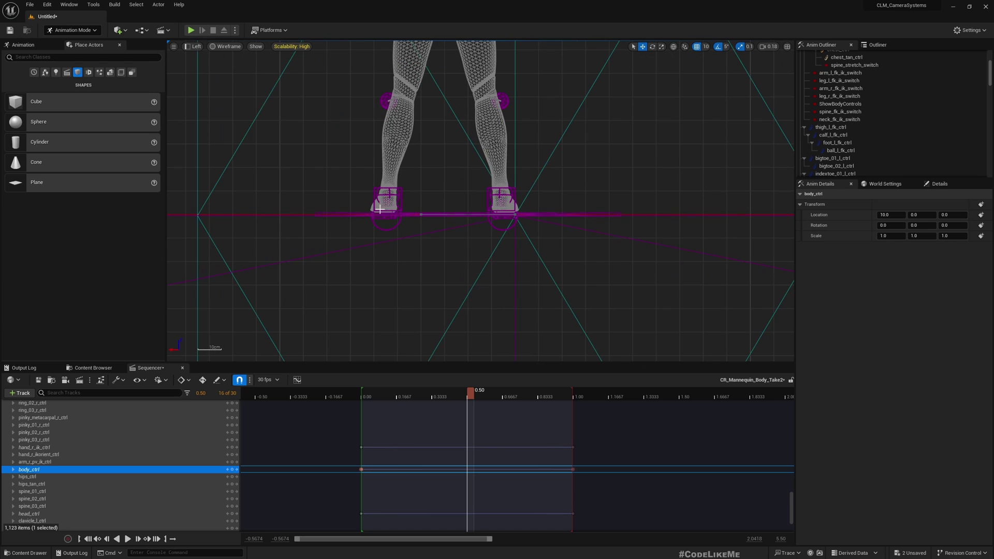
{"action": "scroll", "coordinate": [398, 201], "scroll_direction": "down", "scroll_amount": 1}
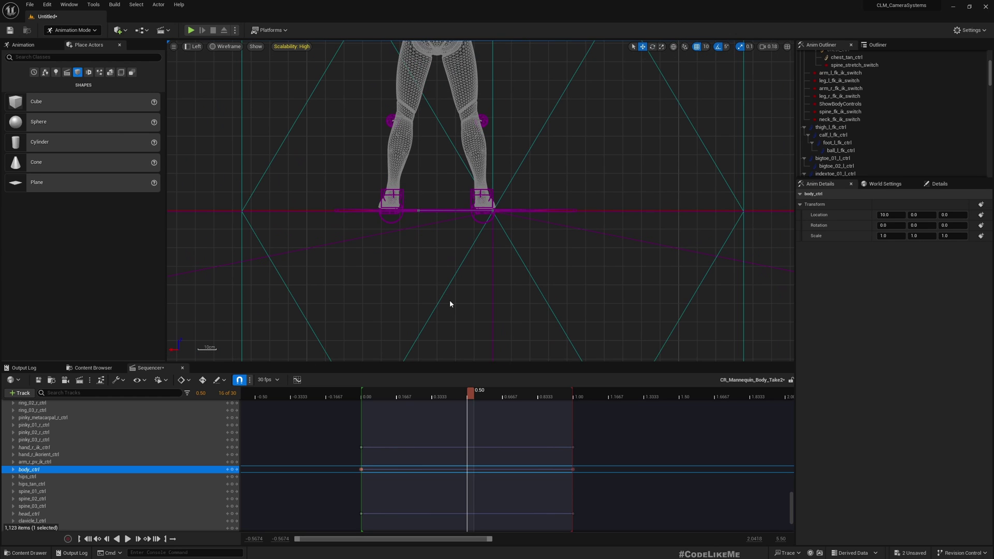
{"action": "left_click", "coordinate": [232, 470]}
- At 0.2333 seconds, raise foot_l_ik_ctrl to Z 10.0 and key the lifted left foot
{"action": "scroll", "coordinate": [420, 203], "scroll_direction": "down", "scroll_amount": 5}
{"action": "right_click_drag", "start_coordinate": [388, 155], "coordinate": [407, 237]}
{"action": "scroll", "coordinate": [470, 308], "scroll_direction": "up", "scroll_amount": 1}
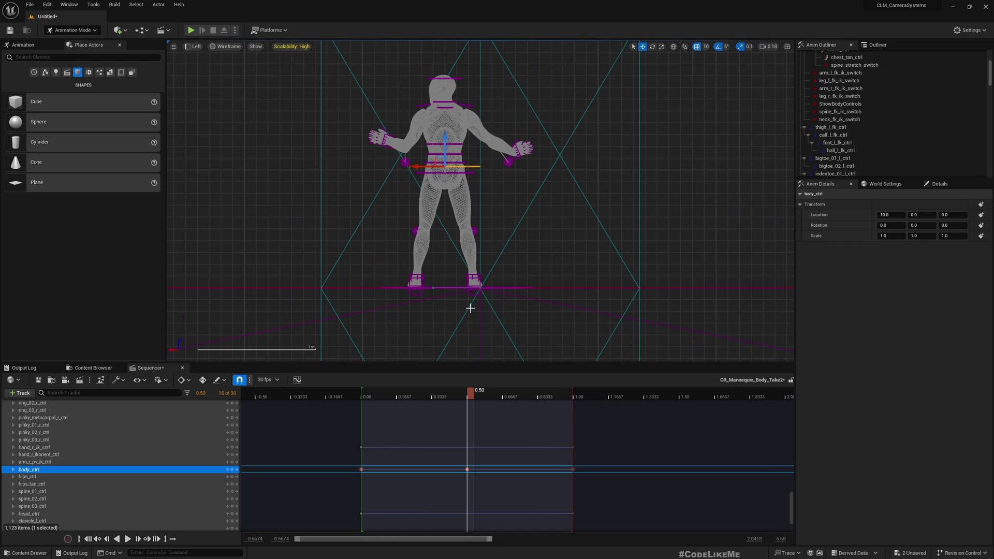
{"action": "left_click_drag", "start_coordinate": [475, 391], "coordinate": [417, 447]}
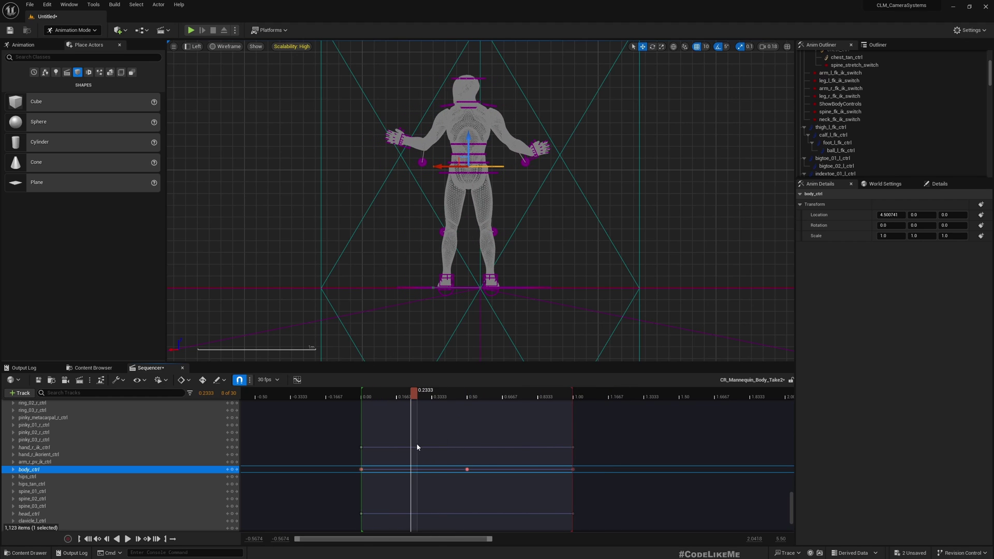
{"action": "scroll", "coordinate": [449, 282], "scroll_direction": "up", "scroll_amount": 6}
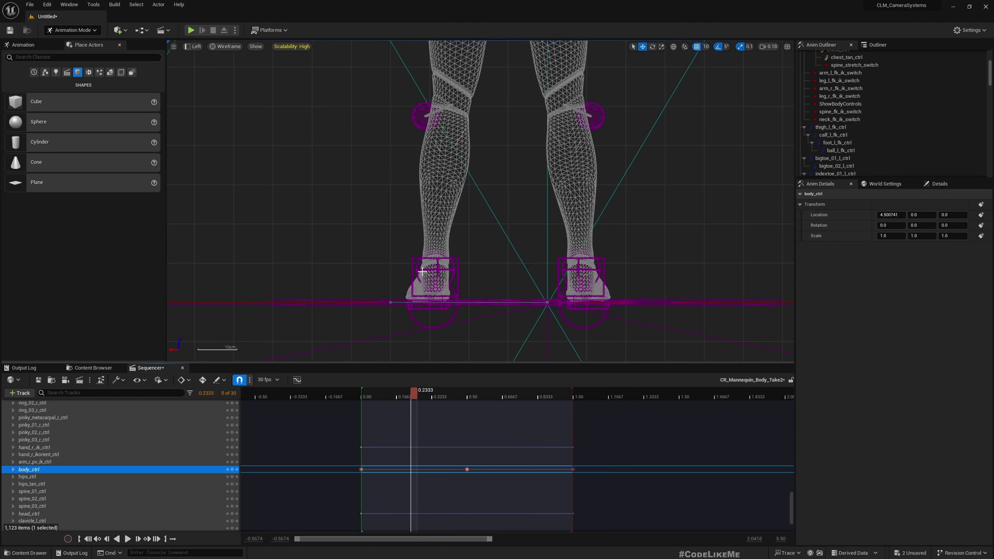
{"action": "left_click", "coordinate": [415, 257]}
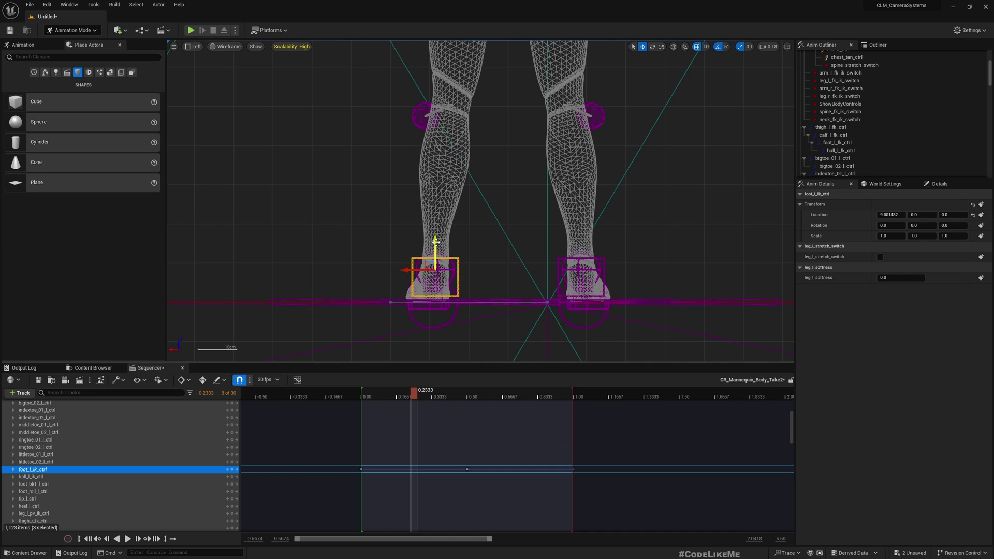
{"action": "left_click_drag", "start_coordinate": [436, 242], "coordinate": [439, 217]}
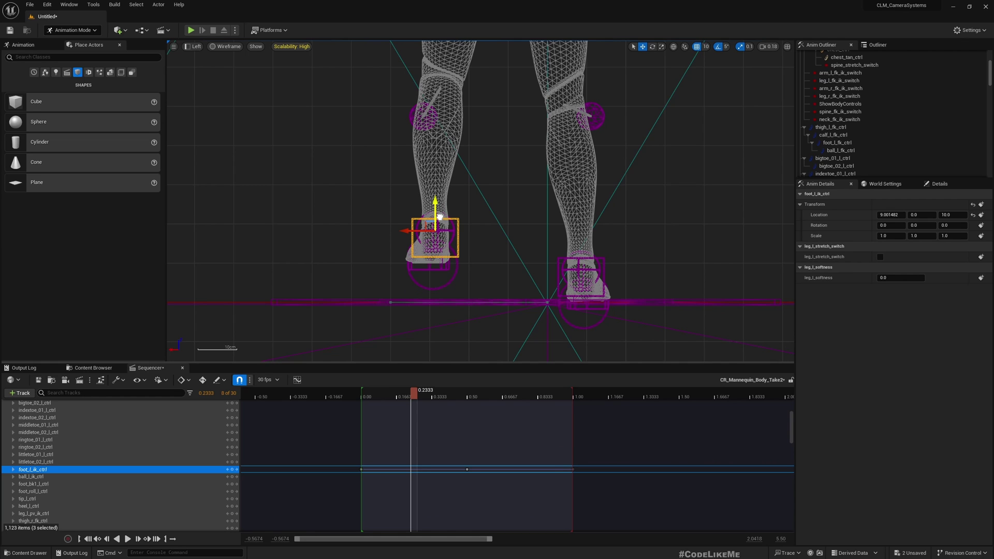
{"action": "left_click", "coordinate": [232, 470]}
- Key the right foot's IK control, foot_r_ik_ctrl, at 1.00 and 0.00 seconds
{"action": "left_click_drag", "start_coordinate": [410, 396], "coordinate": [471, 402]}
{"action": "scroll", "coordinate": [463, 211], "scroll_direction": "down", "scroll_amount": 16}
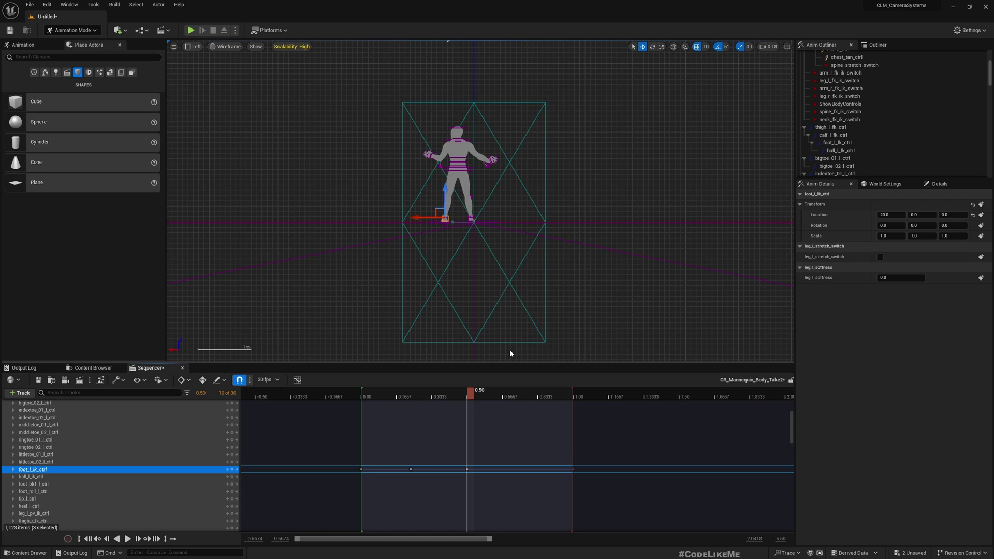
{"action": "scroll", "coordinate": [510, 235], "scroll_direction": "up", "scroll_amount": 5}
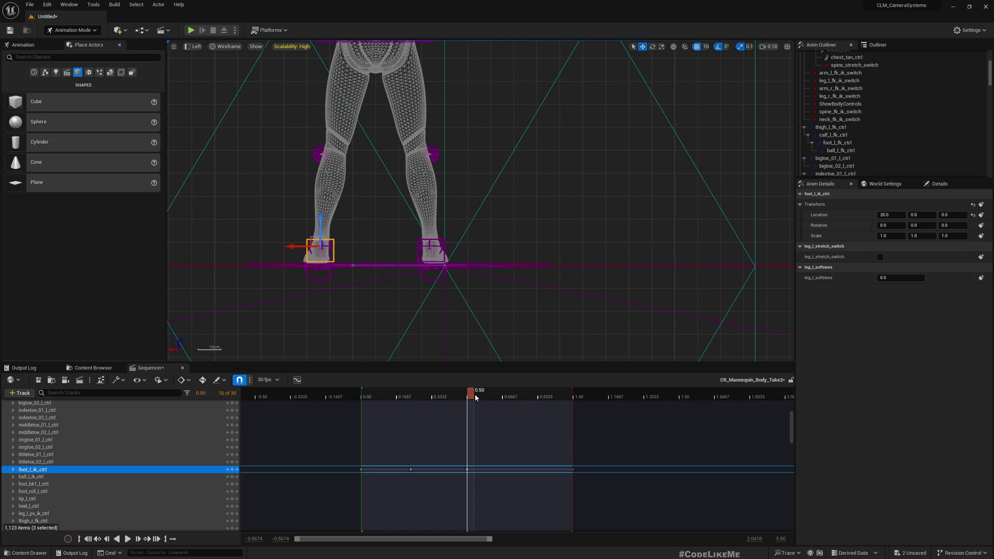
{"action": "left_click_drag", "start_coordinate": [470, 392], "coordinate": [577, 411]}
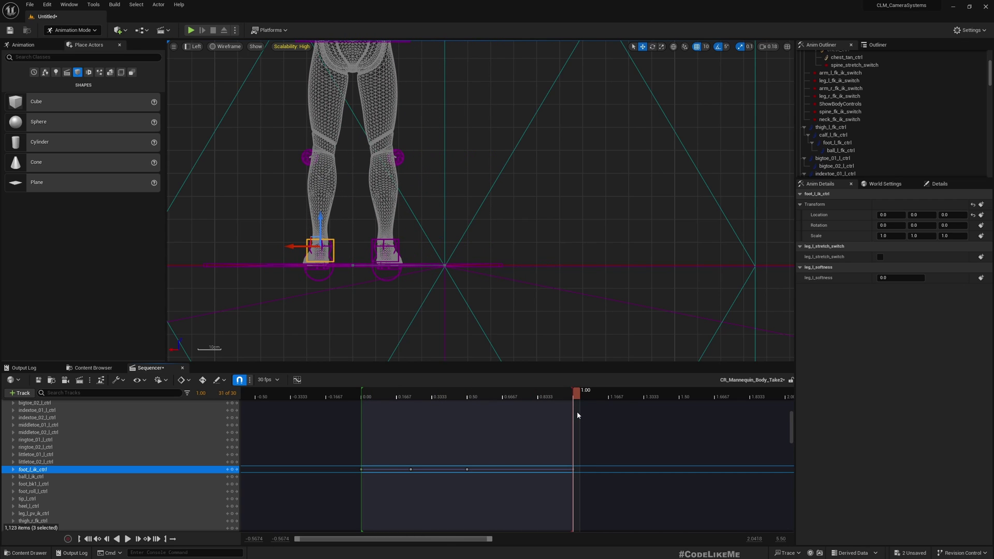
{"action": "left_click", "coordinate": [399, 248]}
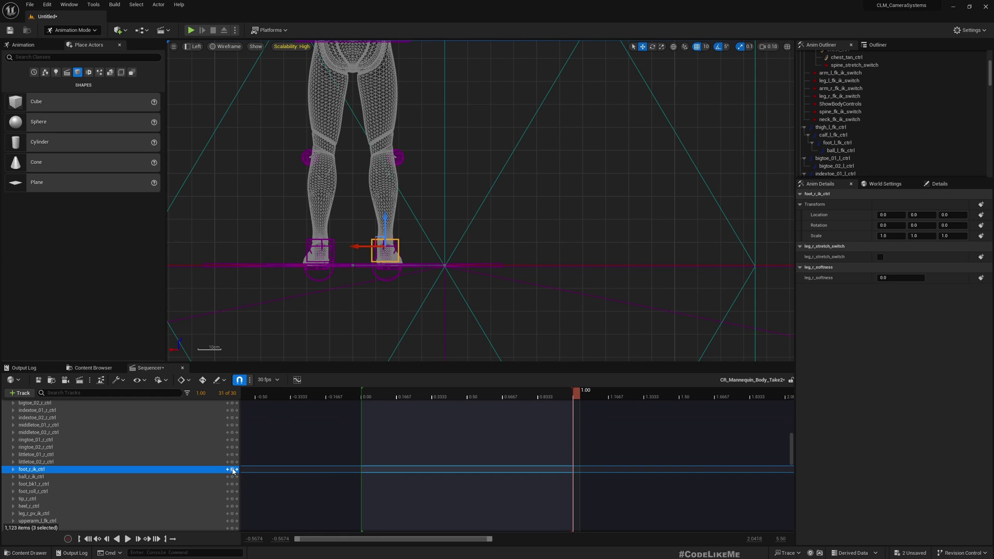
{"action": "left_click_drag", "start_coordinate": [585, 394], "coordinate": [366, 394]}
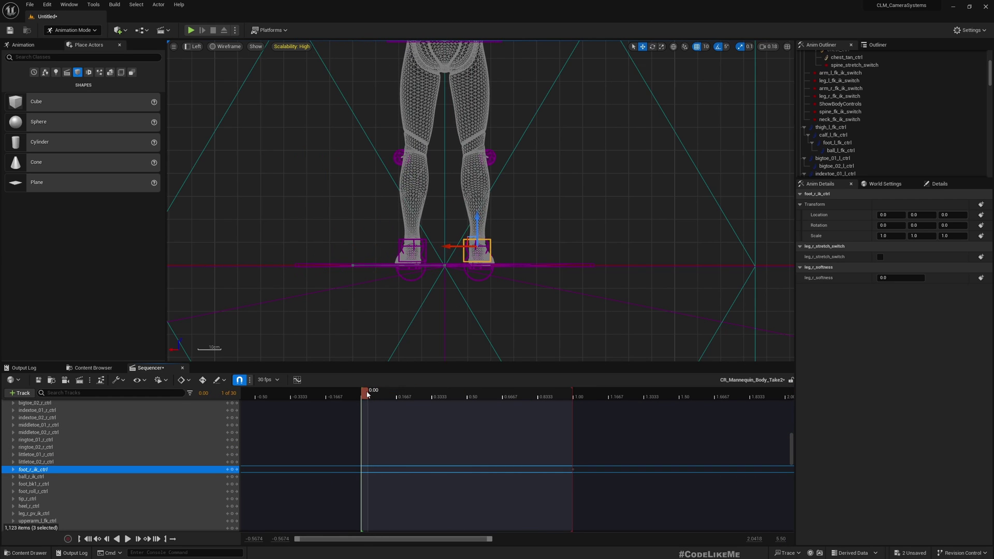
{"action": "left_click", "coordinate": [232, 469]}
- At 0.50 seconds, move foot_r_ik_ctrl sideways, away from the left foot, to X 20.0 and key it
{"action": "left_click_drag", "start_coordinate": [367, 395], "coordinate": [469, 388]}
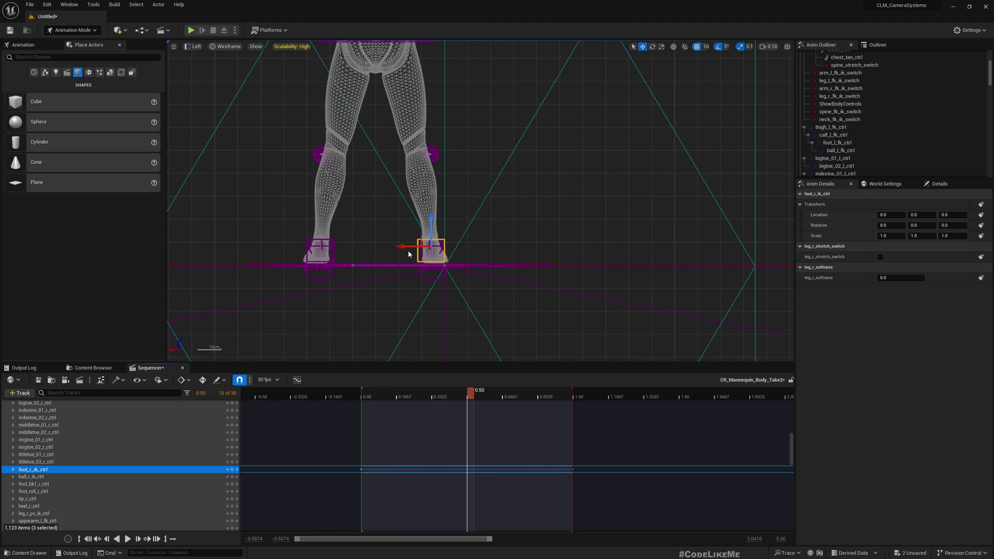
{"action": "left_click_drag", "start_coordinate": [406, 248], "coordinate": [440, 253]}
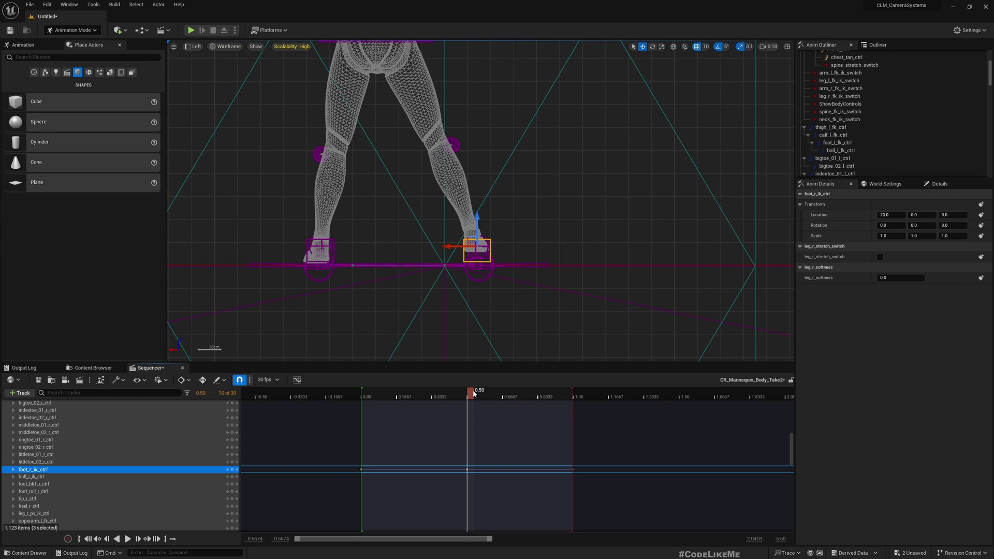
{"action": "left_click_drag", "start_coordinate": [474, 393], "coordinate": [470, 443]}
- At 0.50 seconds, lower body_ctrl to Z -10.0 and key it
{"action": "scroll", "coordinate": [443, 208], "scroll_direction": "down", "scroll_amount": 3}
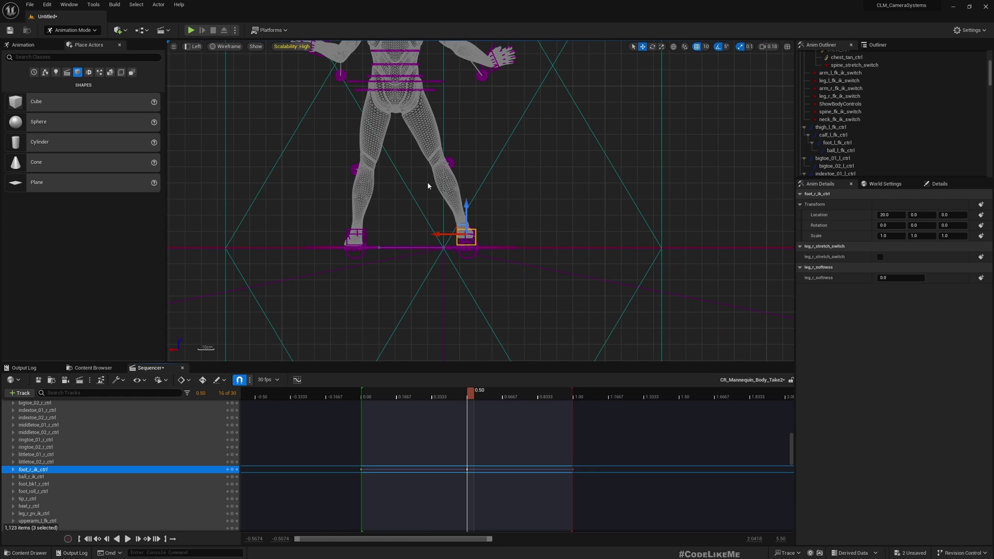
{"action": "right_click_drag", "start_coordinate": [428, 185], "coordinate": [427, 234]}
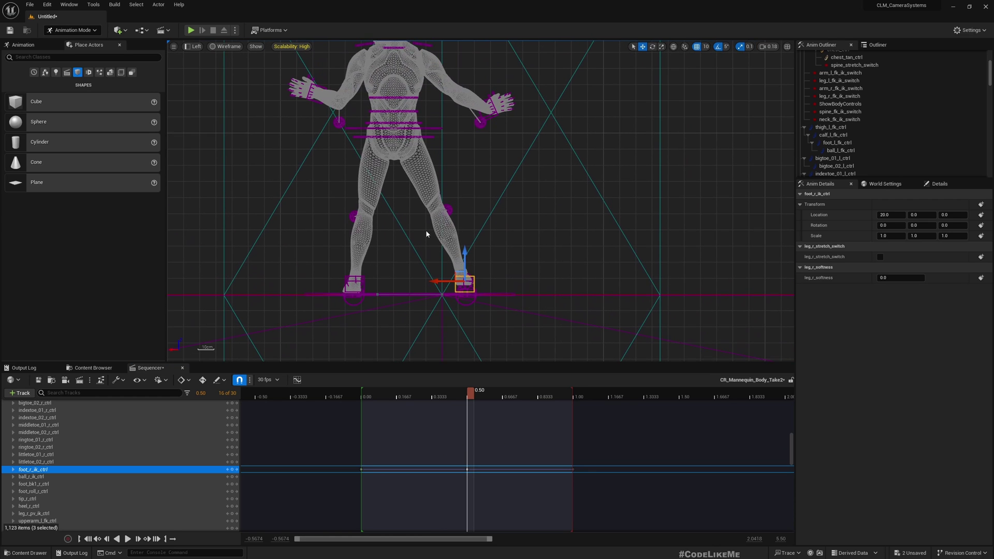
{"action": "left_click", "coordinate": [425, 128]}
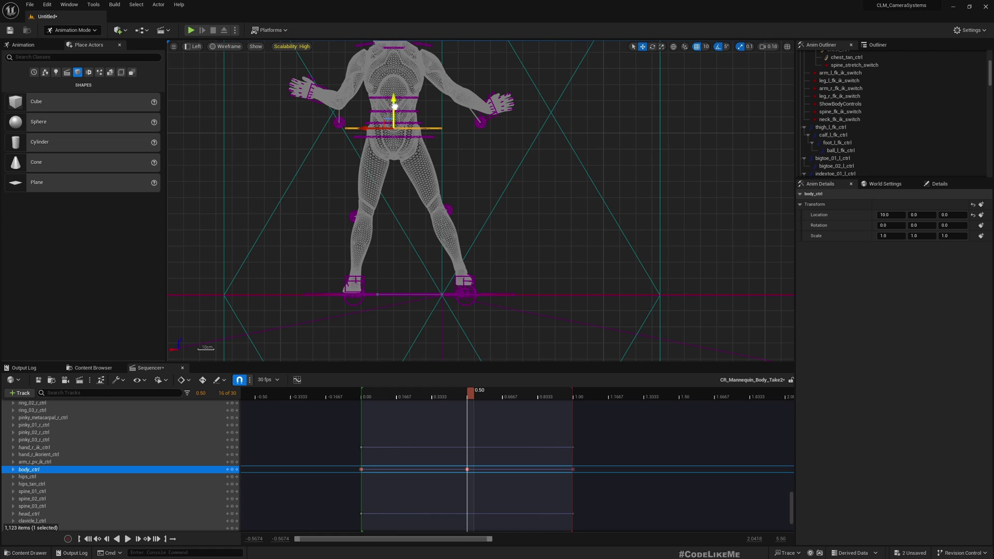
{"action": "left_click_drag", "start_coordinate": [395, 106], "coordinate": [394, 114]}
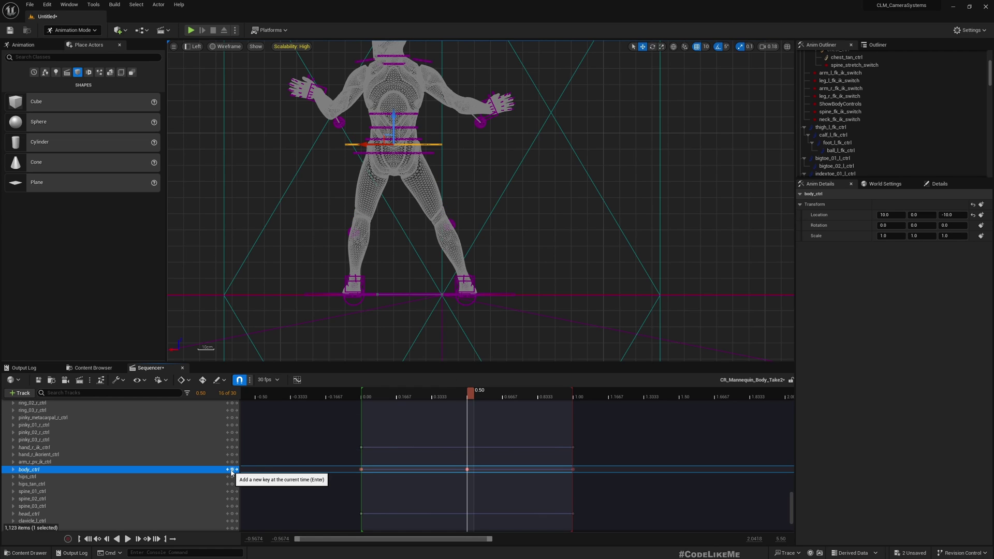
{"action": "mouse_move", "coordinate": [465, 397]}
{"action": "left_mouse_down"}
{"action": "mouse_move", "coordinate": [337, 396]}
{"action": "mouse_move", "coordinate": [470, 397]}
{"action": "left_mouse_up"}
- At 0.7333 seconds, raise foot_r_ik_ctrl to Z 10.0
{"action": "middle_click_drag", "start_coordinate": [470, 429], "coordinate": [520, 459]}
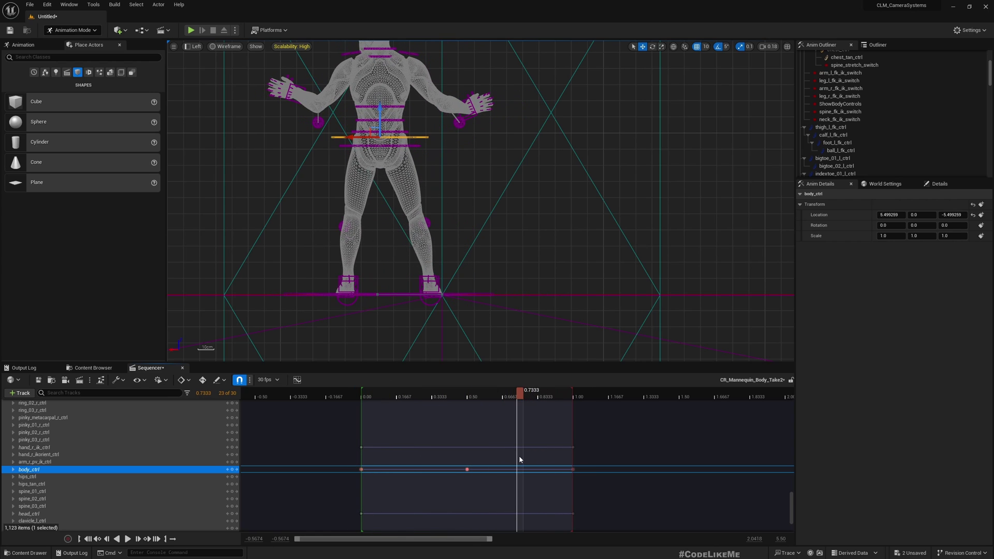
{"action": "scroll", "coordinate": [431, 286], "scroll_direction": "up", "scroll_amount": 5}
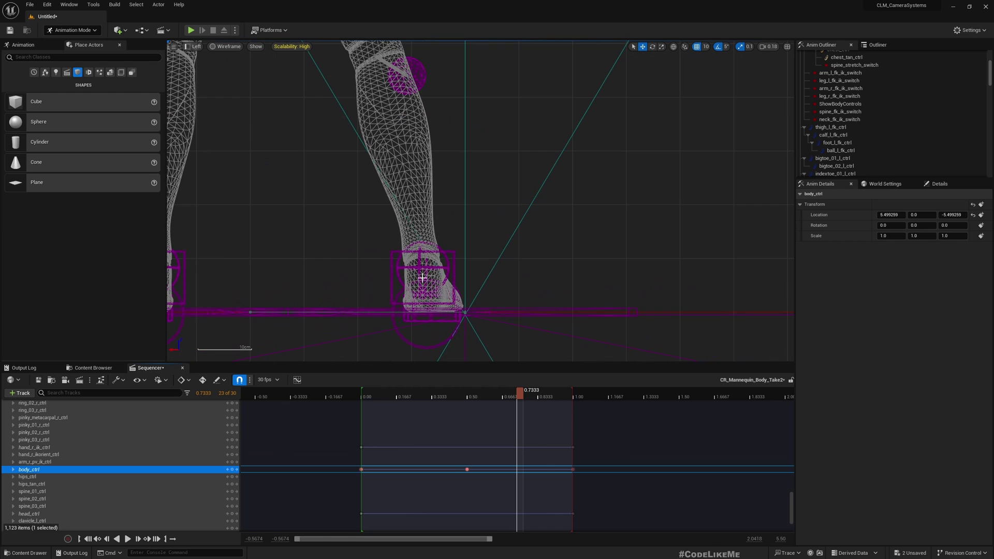
{"action": "left_click", "coordinate": [393, 253]}
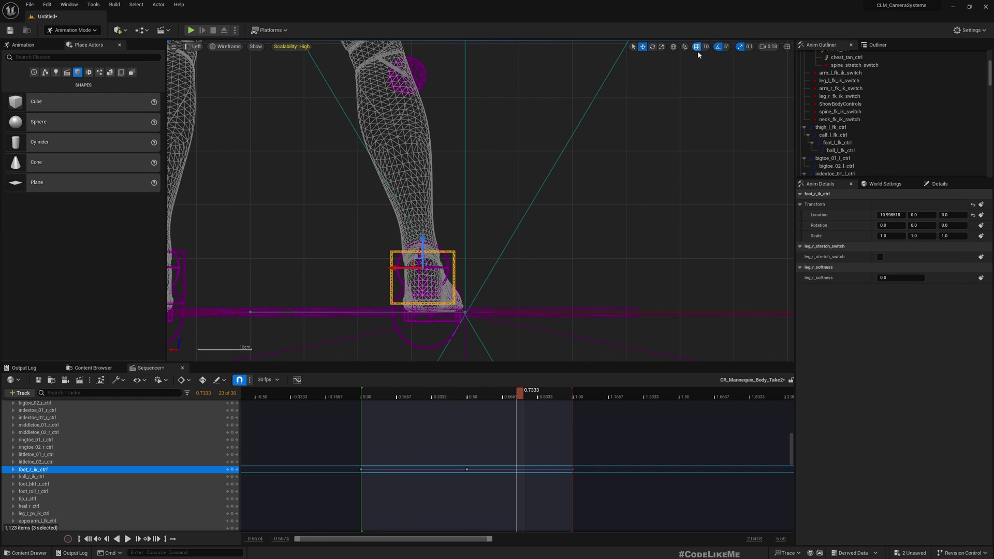
{"action": "left_click_drag", "start_coordinate": [430, 228], "coordinate": [436, 208]}
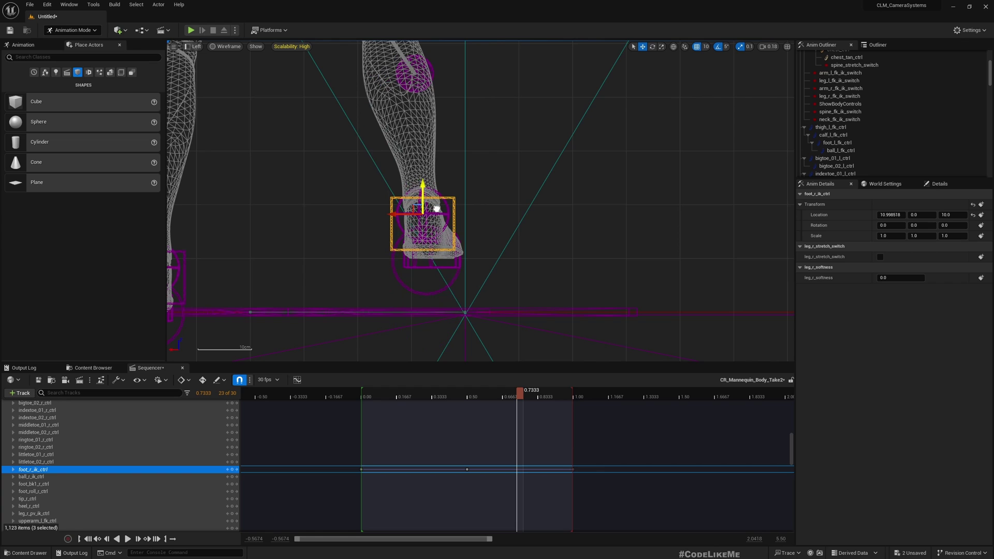
- Lower foot_r_ik_ctrl to Z 5.0 using a position grid snap of 5, restore the snap to 10 and key the control at 0.7333 seconds
{"action": "left_click", "coordinate": [707, 48]}
{"action": "left_click", "coordinate": [711, 79]}
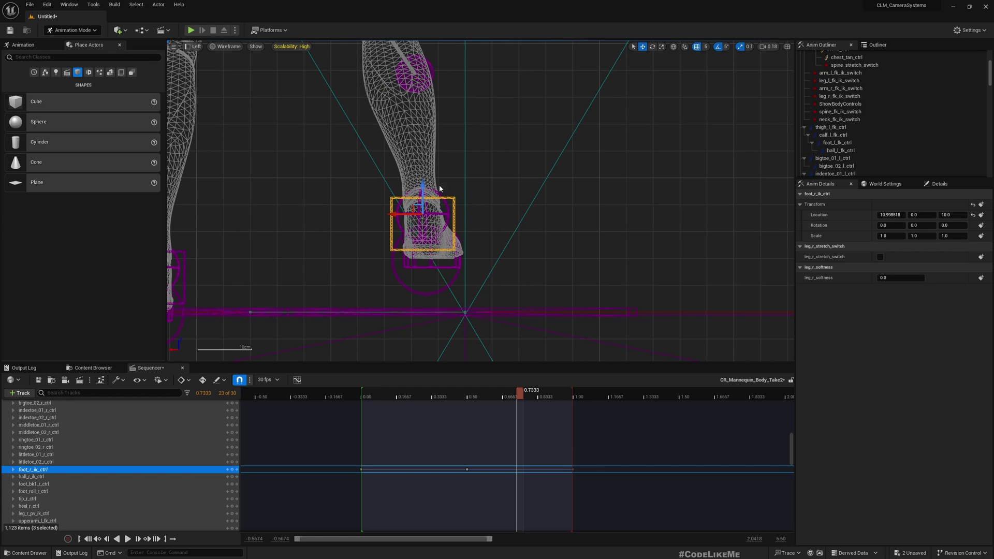
{"action": "left_click_drag", "start_coordinate": [424, 185], "coordinate": [427, 211]}
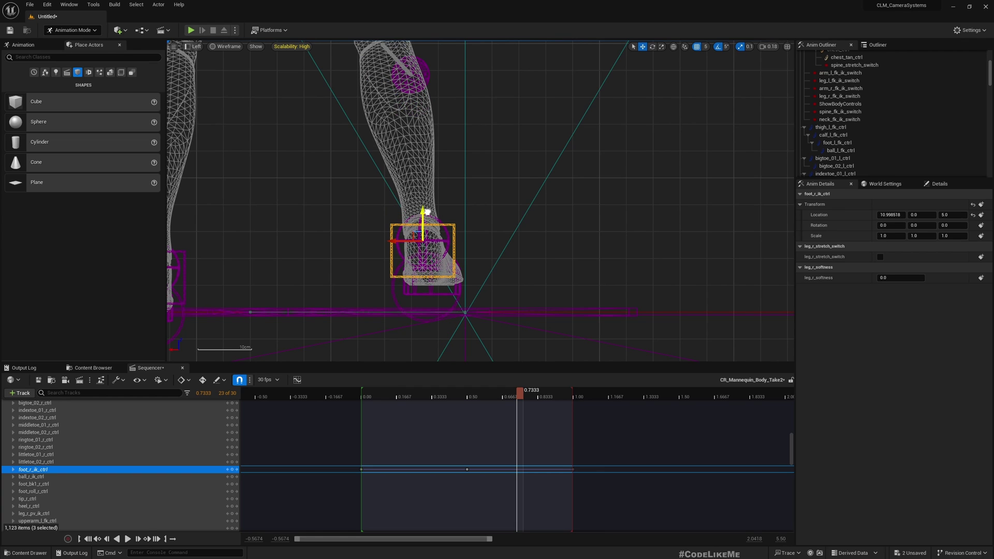
{"action": "left_click", "coordinate": [707, 48]}
{"action": "left_click", "coordinate": [715, 84]}
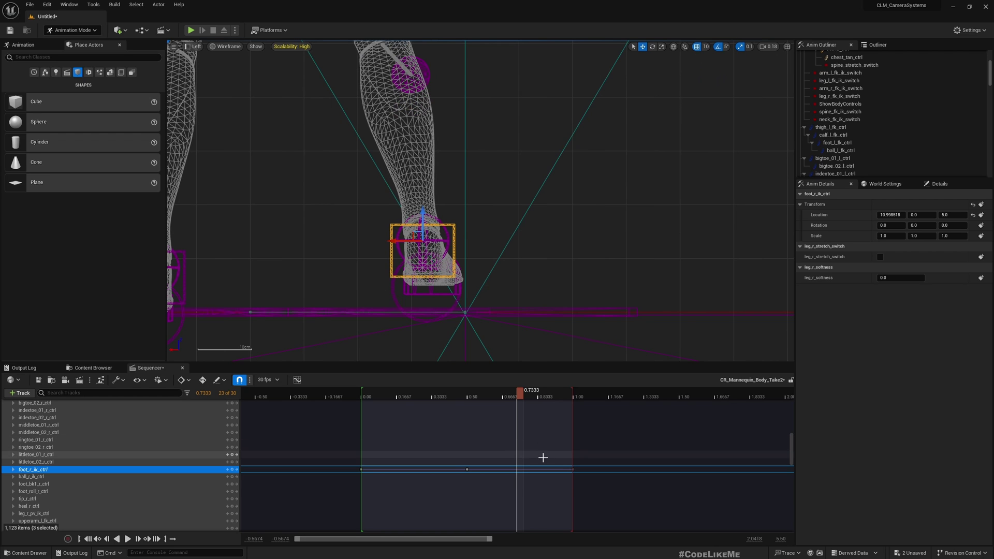
{"action": "left_click", "coordinate": [232, 470]}
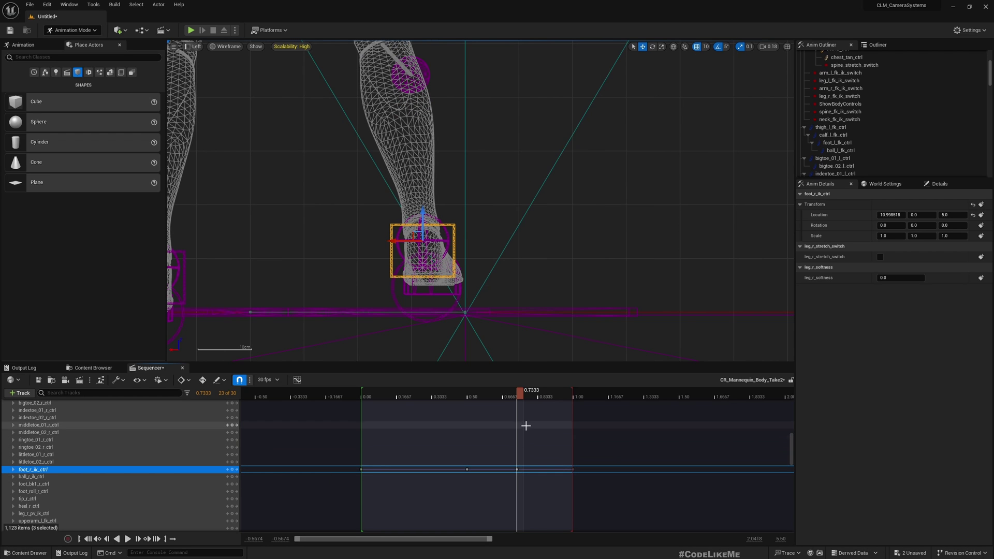
- Play the one-second wall slide repeatedly from the start in the Perspective view to check the steps and body movement
{"action": "left_click_drag", "start_coordinate": [526, 393], "coordinate": [359, 421]}
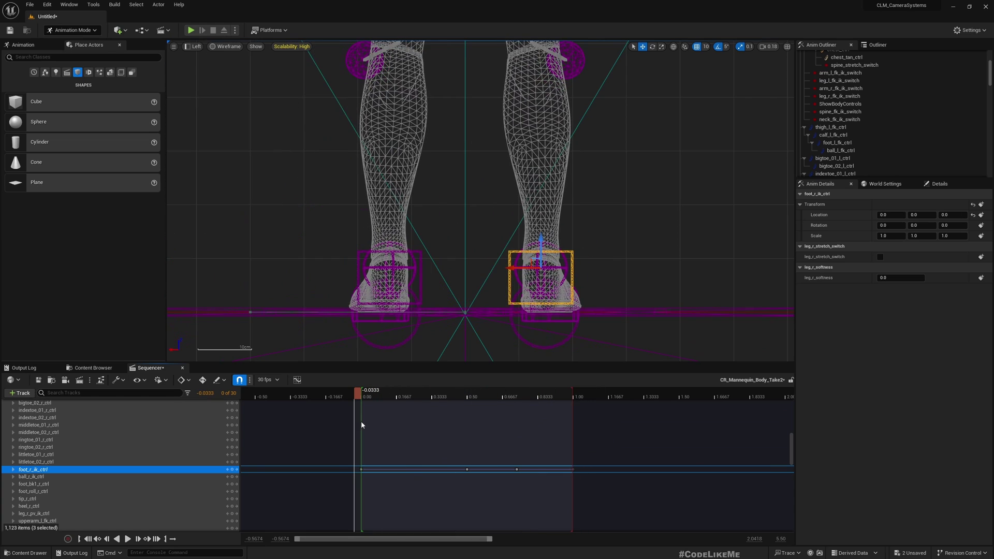
{"action": "scroll", "coordinate": [382, 242], "scroll_direction": "down", "scroll_amount": 16}
{"action": "left_click", "coordinate": [193, 46]}
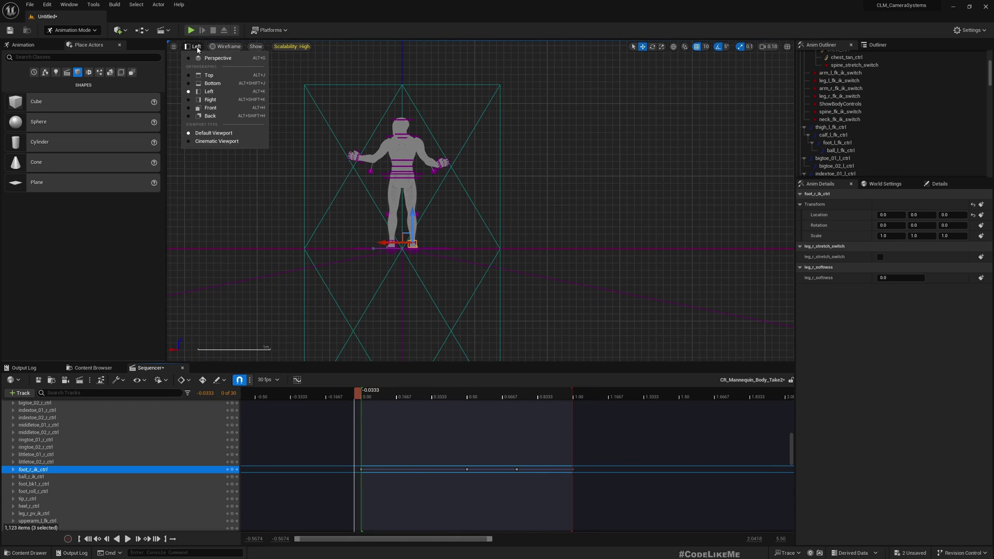
{"action": "left_click", "coordinate": [207, 59]}
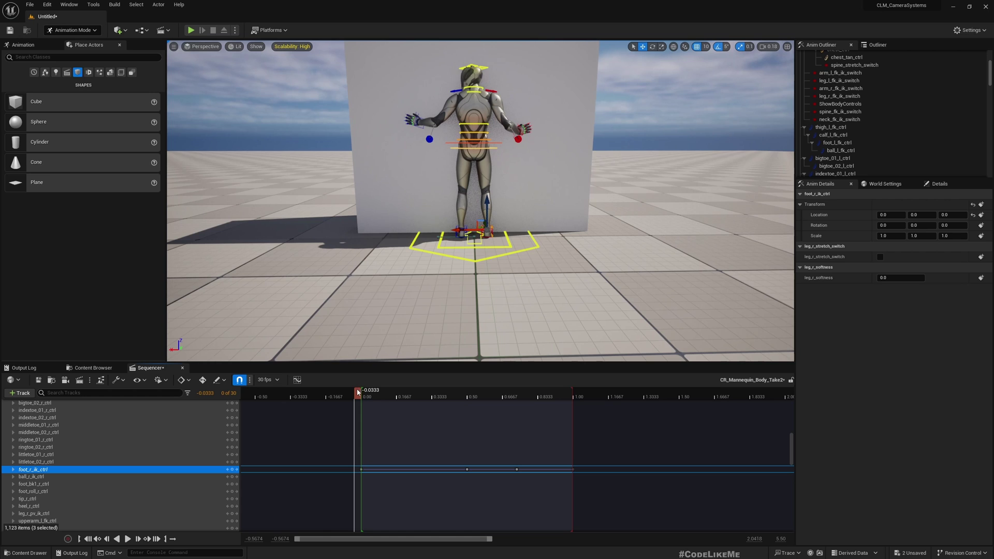
{"action": "key", "text": "space"}
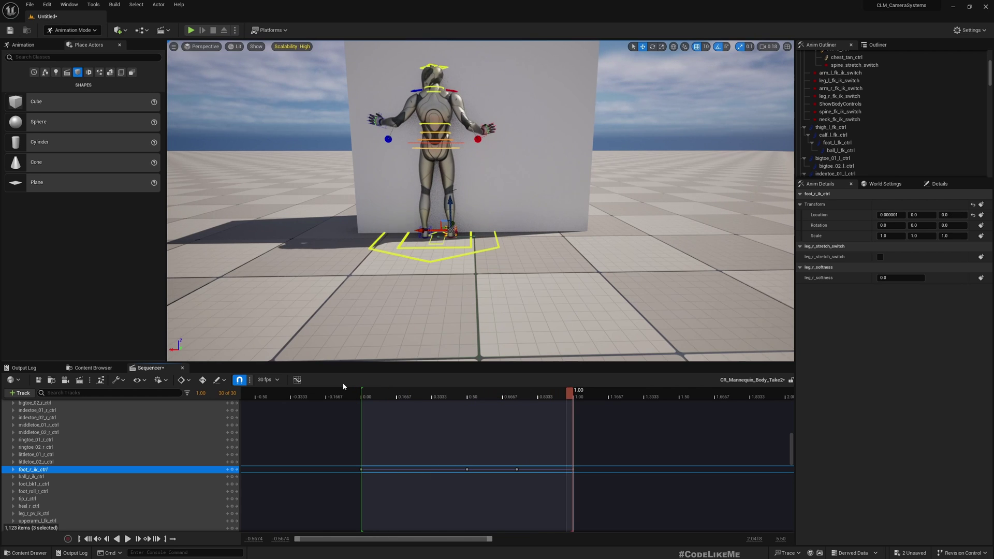
{"action": "key", "text": "space"}
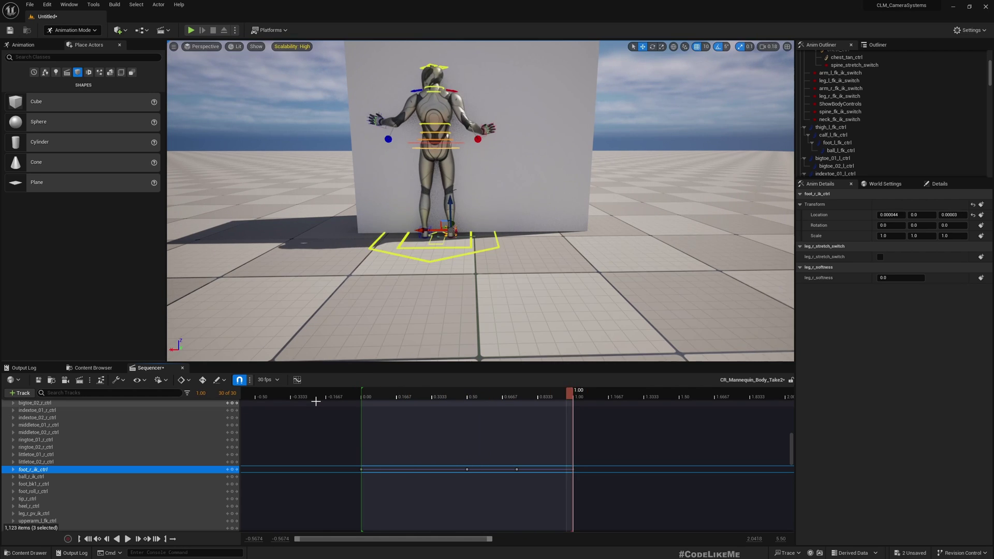
{"action": "key", "text": "space"}
{"action": "key", "text": "space"}
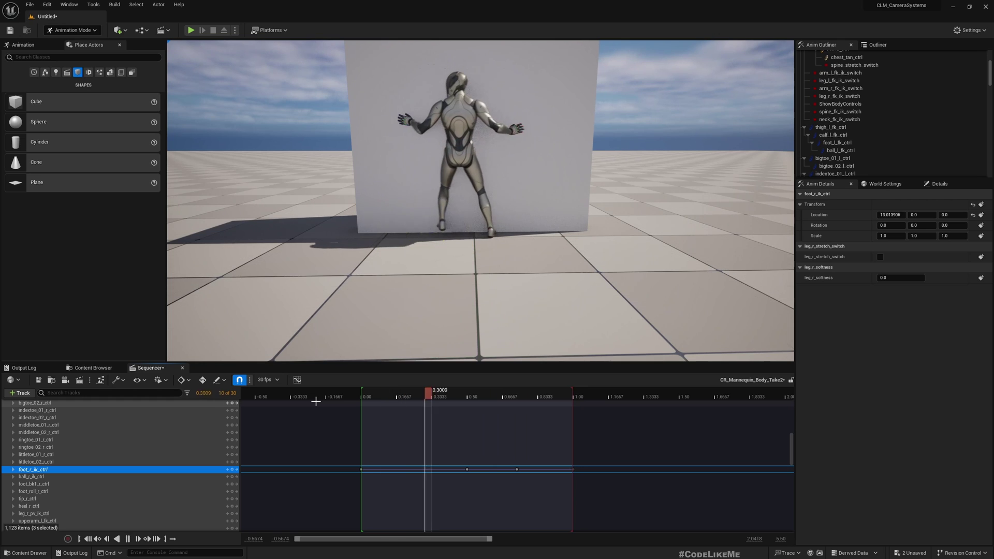
{"action": "key", "text": "space"}
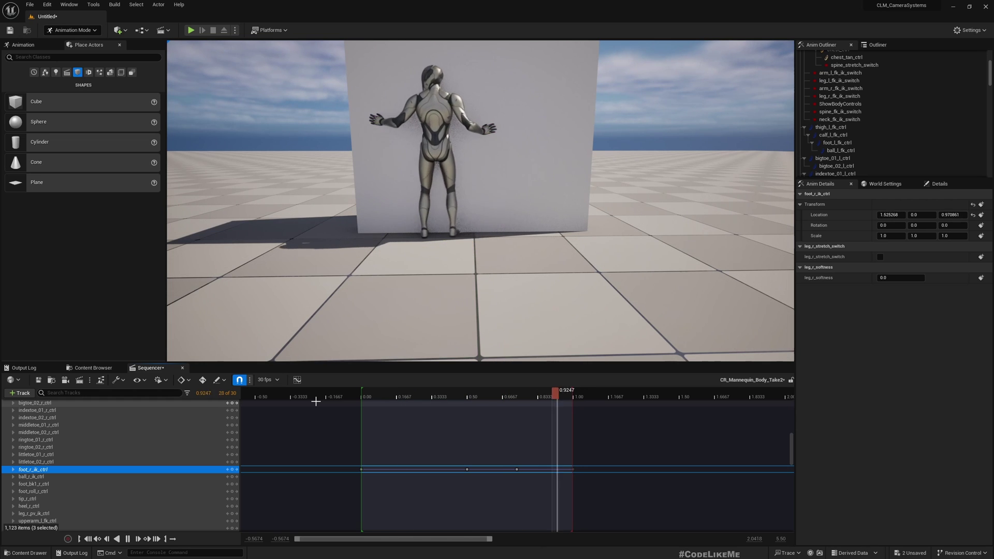
{"action": "key", "text": "space"}
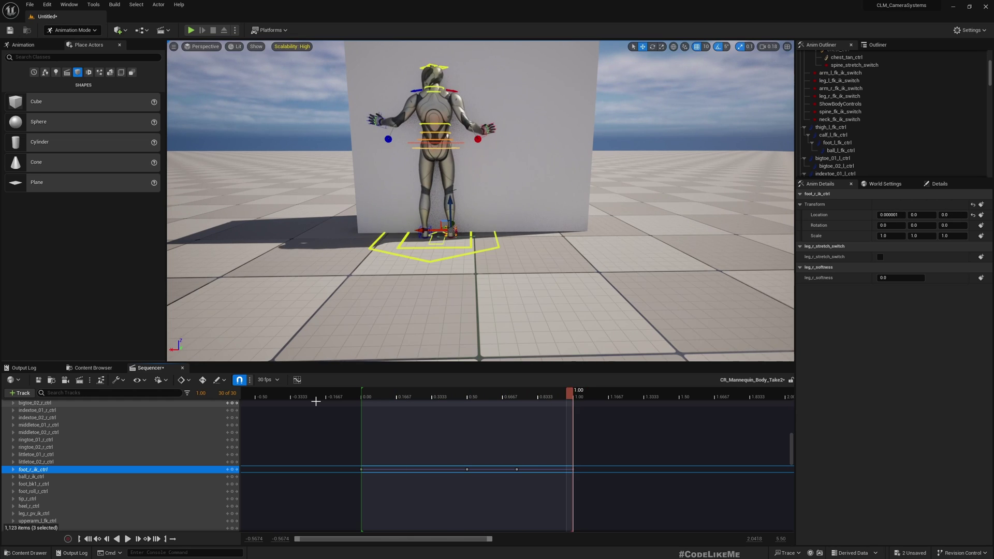
{"action": "key", "text": "space"}
{"action": "key", "text": "space"}
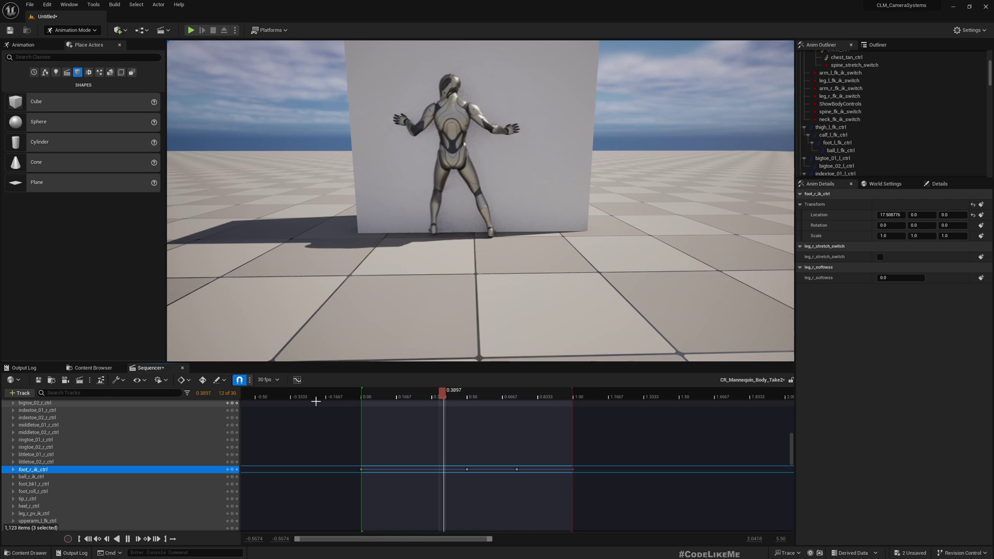
- Bake the CR_Mannequin_Body track to an animation sequence named SK_Mannequin_WallHugLeft in the Anim folder, keeping the offered export options
{"action": "left_click", "coordinate": [87, 392]}
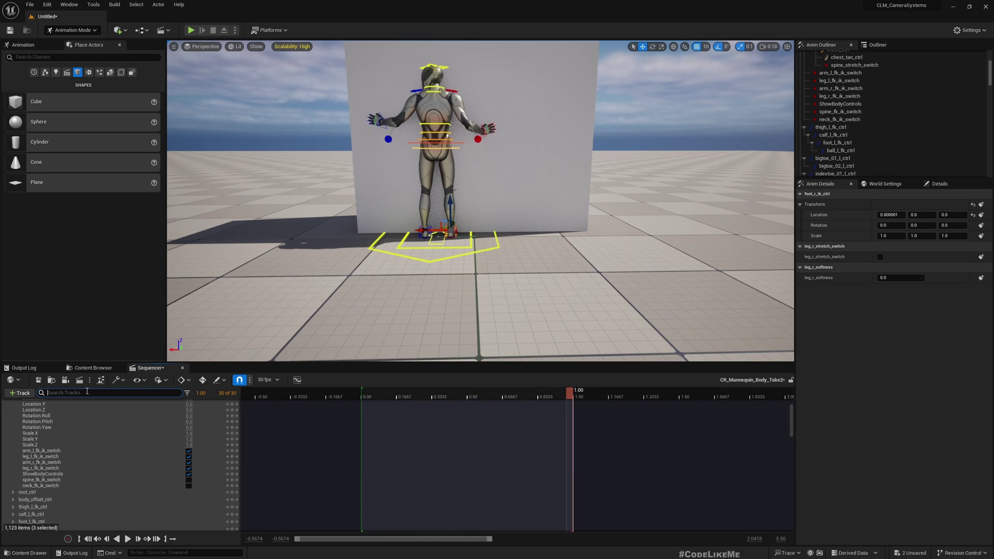
{"action": "scroll", "coordinate": [129, 462], "scroll_direction": "up", "scroll_amount": 3}
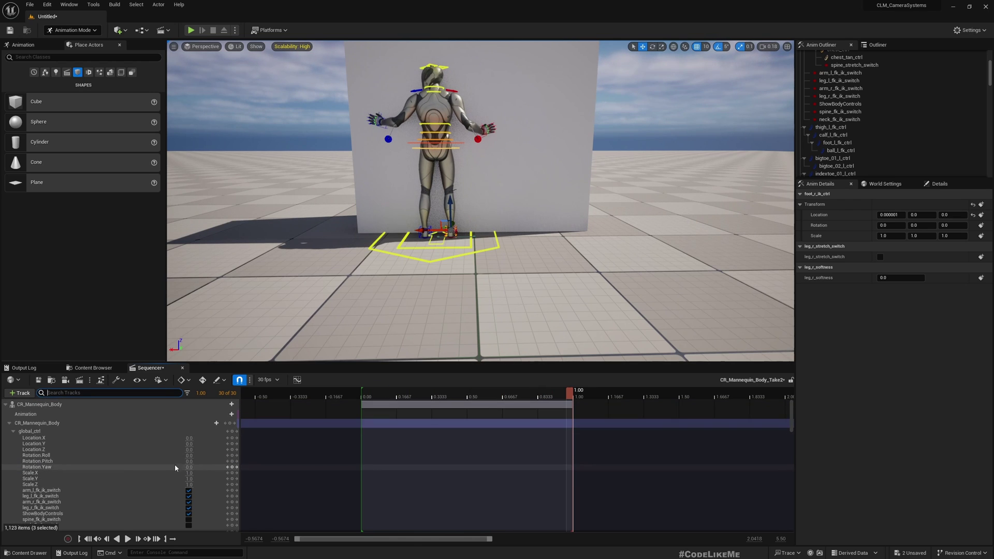
{"action": "right_click", "coordinate": [32, 414]}
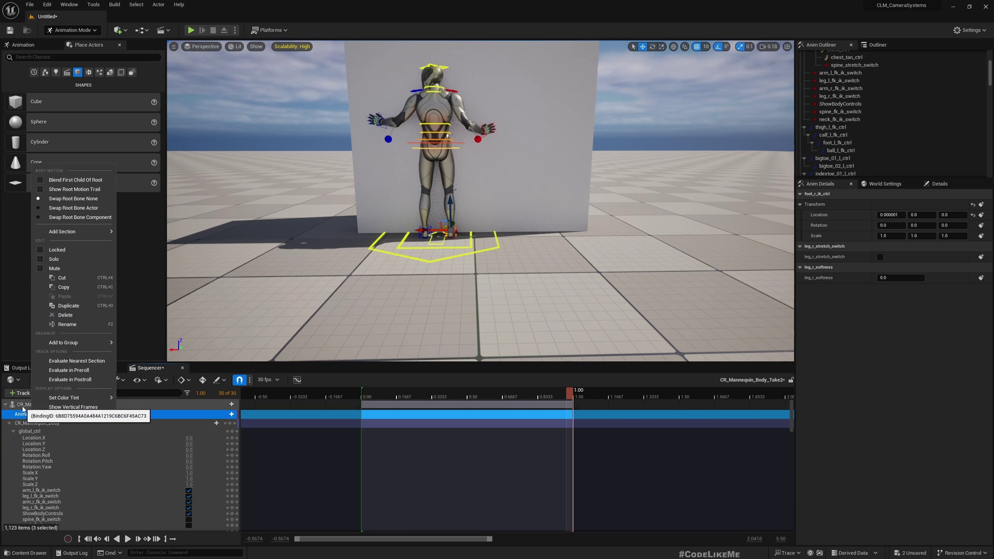
{"action": "right_click", "coordinate": [22, 407]}
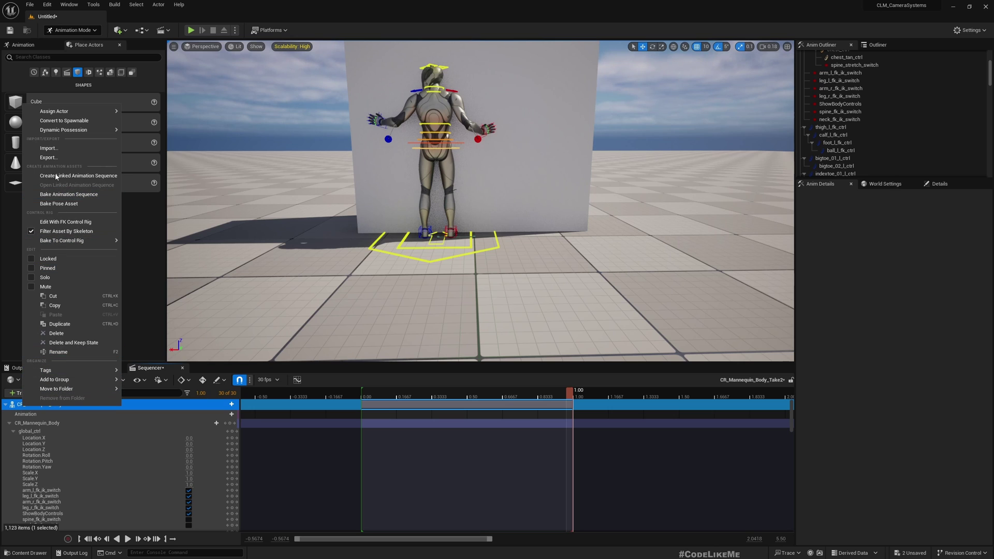
{"action": "left_click", "coordinate": [73, 196]}
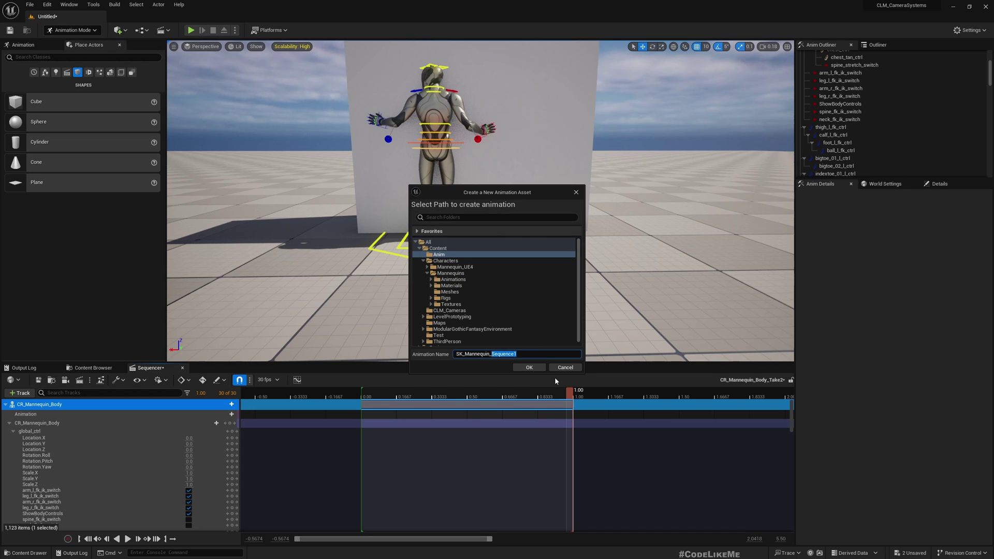
{"action": "type", "text": "WallHugLeft"}
{"action": "left_click", "coordinate": [529, 368]}
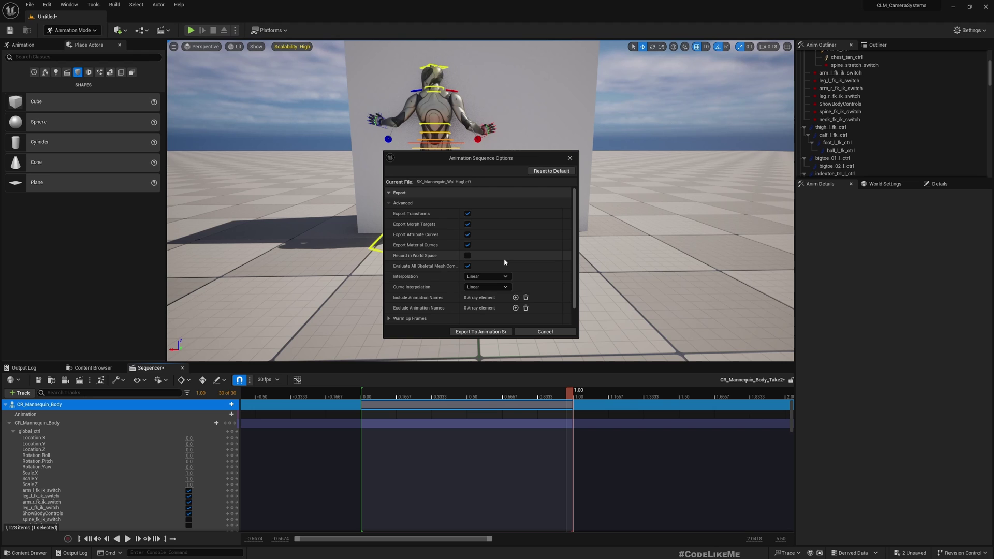
{"action": "left_click", "coordinate": [484, 332]}
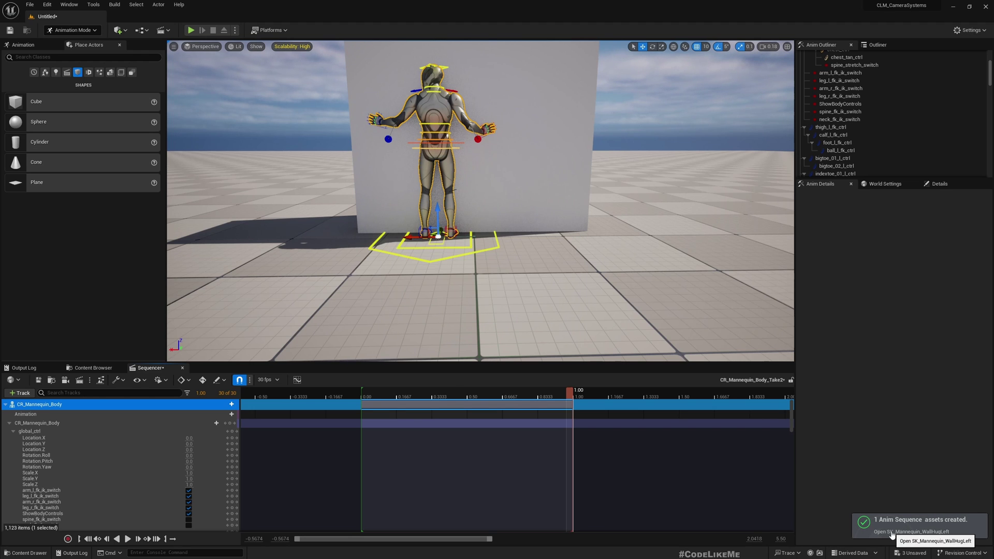
- Open the baked SK_Mannequin_WallHugLeft sequence, dock its editor in the main window and inspect the looping animation from other angles
{"action": "left_click", "coordinate": [892, 533]}
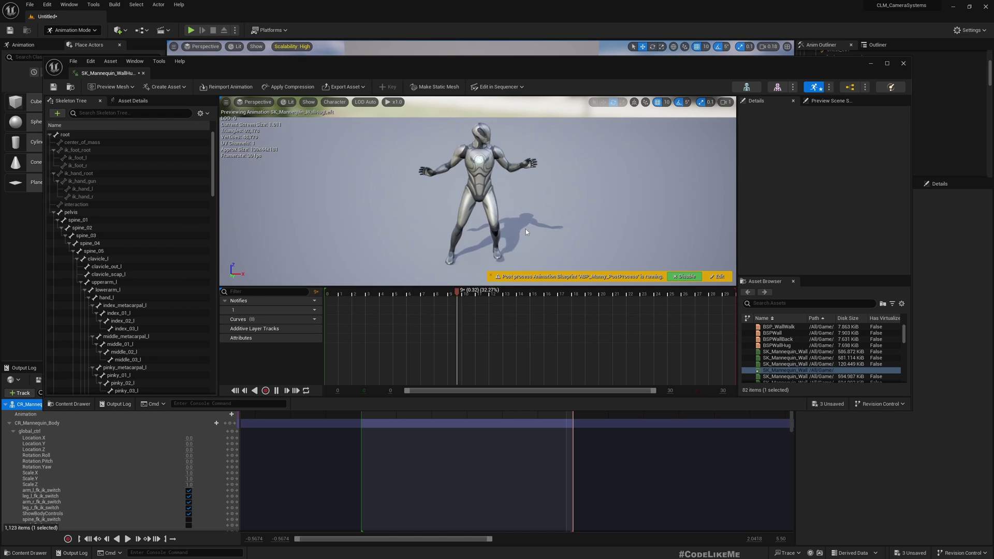
{"action": "left_click_drag", "start_coordinate": [103, 73], "coordinate": [164, 19]}
{"action": "right_click_drag", "start_coordinate": [445, 186], "coordinate": [517, 227]}
{"action": "key", "text": "w"}
{"action": "right_click_drag", "start_coordinate": [449, 155], "coordinate": [465, 124]}
{"action": "key", "text": "s"}
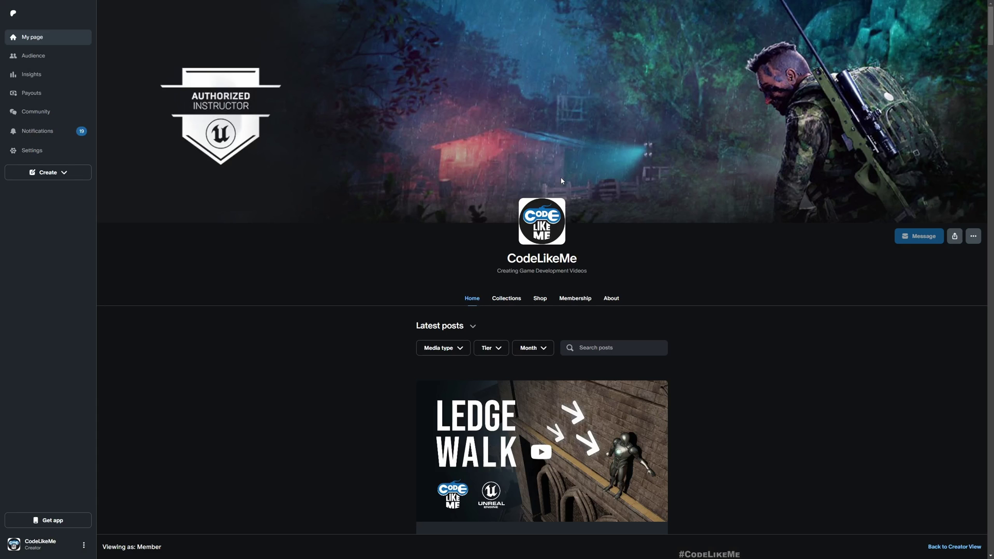
- Browse the latest posts and project file downloads on the CodeLikeMe Patreon page
{"action": "scroll", "coordinate": [420, 203], "scroll_direction": "down", "scroll_amount": 20}
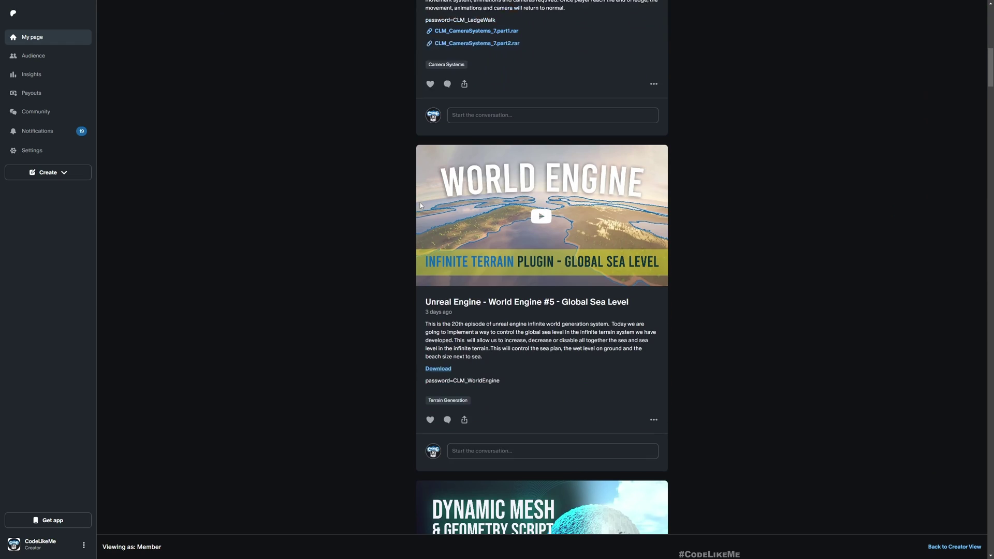
{"action": "scroll", "coordinate": [414, 206], "scroll_direction": "down", "scroll_amount": 12}
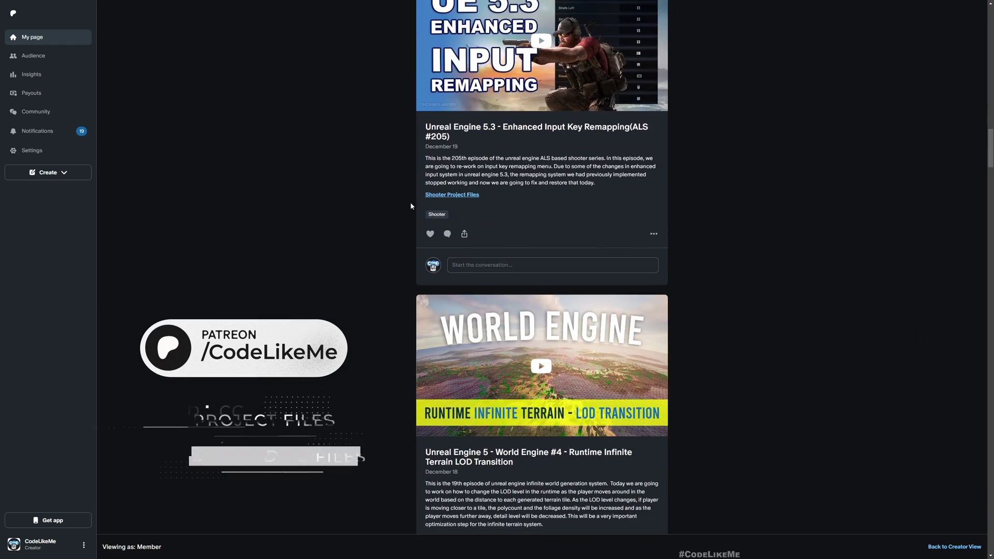
{"action": "scroll", "coordinate": [390, 200], "scroll_direction": "down", "scroll_amount": 17}
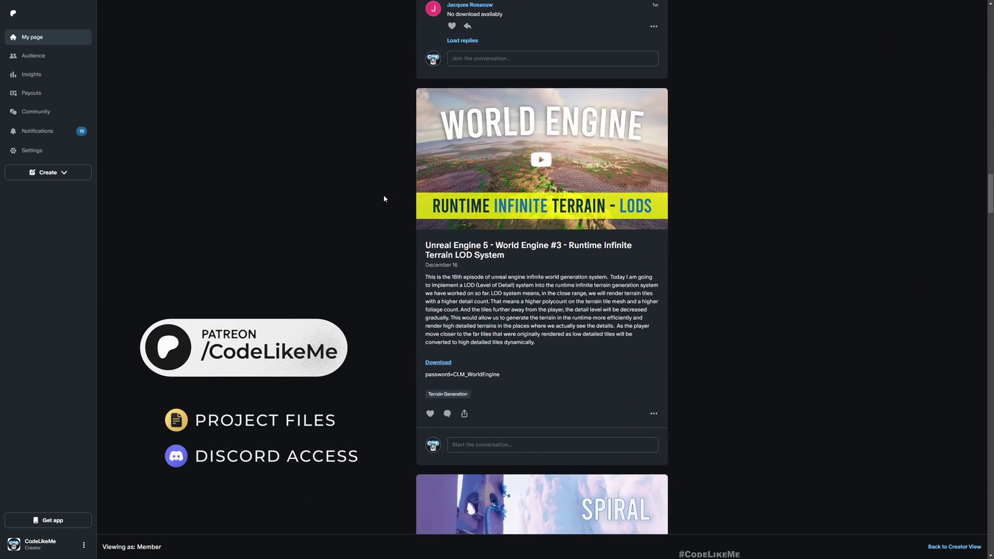
{"action": "scroll", "coordinate": [371, 205], "scroll_direction": "down", "scroll_amount": 12}
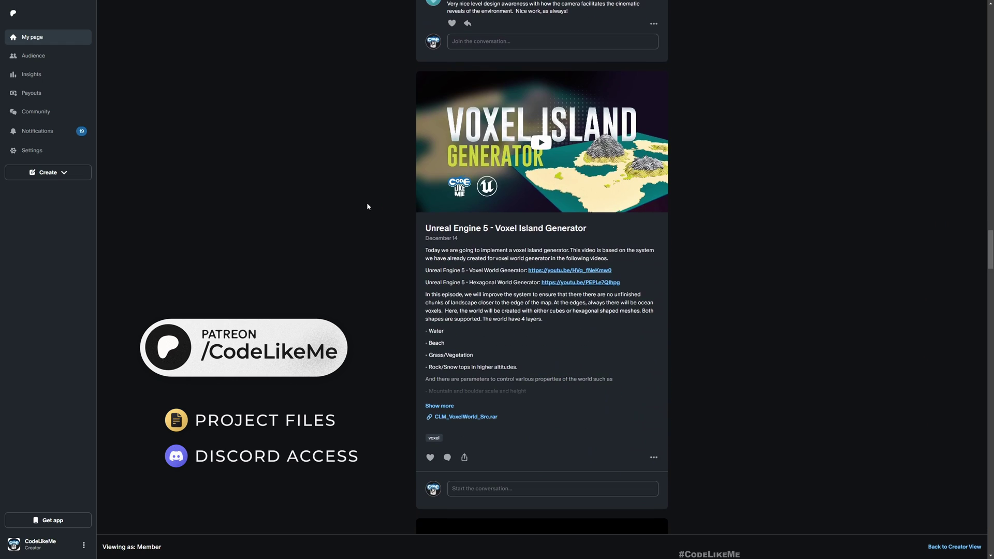
{"action": "scroll", "coordinate": [362, 207], "scroll_direction": "down", "scroll_amount": 13}
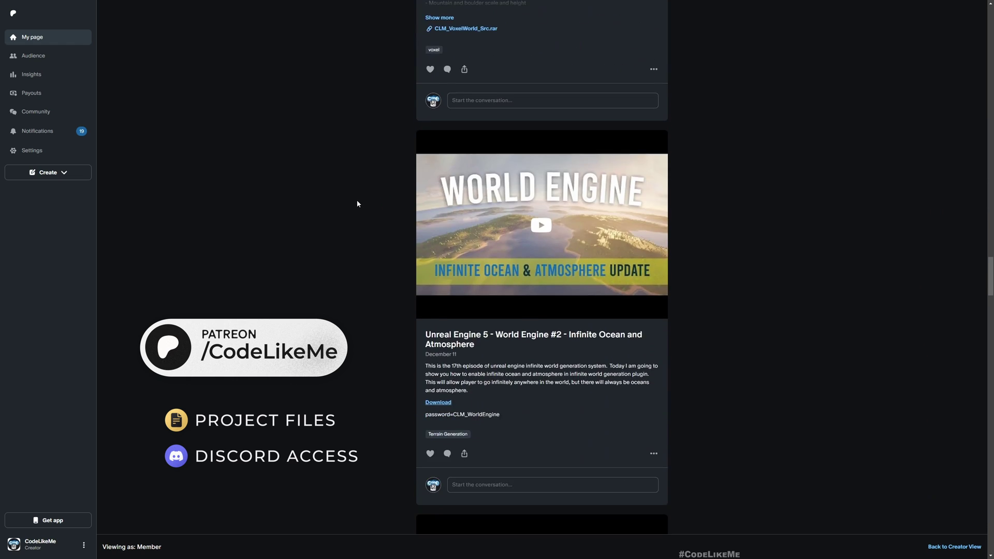
{"action": "scroll", "coordinate": [355, 207], "scroll_direction": "down", "scroll_amount": 15}
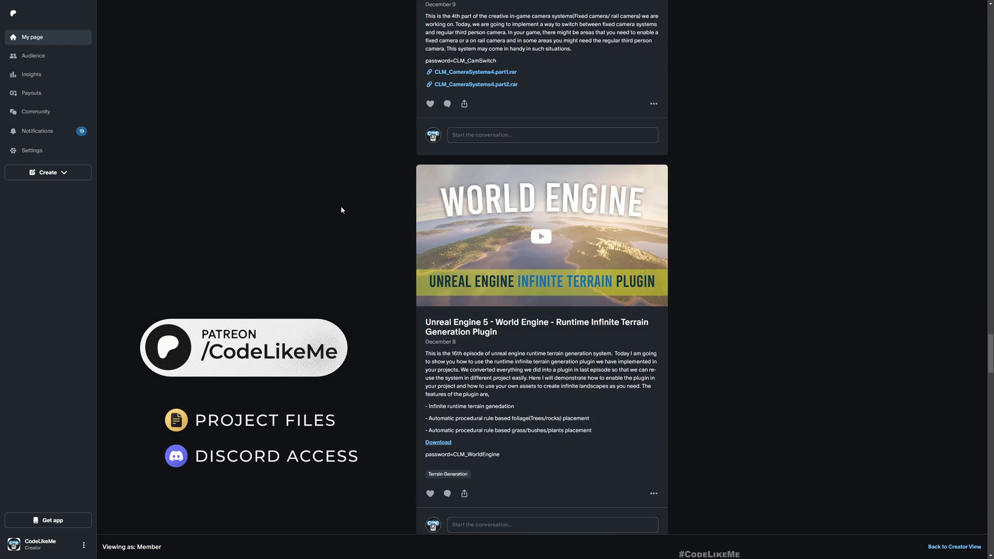
{"action": "scroll", "coordinate": [336, 211], "scroll_direction": "down", "scroll_amount": 13}
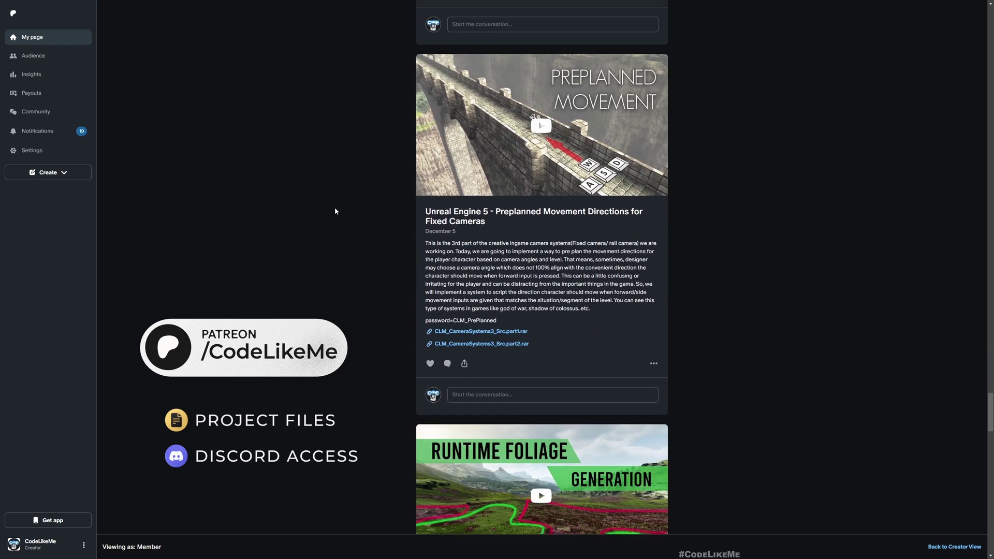
{"action": "scroll", "coordinate": [332, 210], "scroll_direction": "down", "scroll_amount": 15}
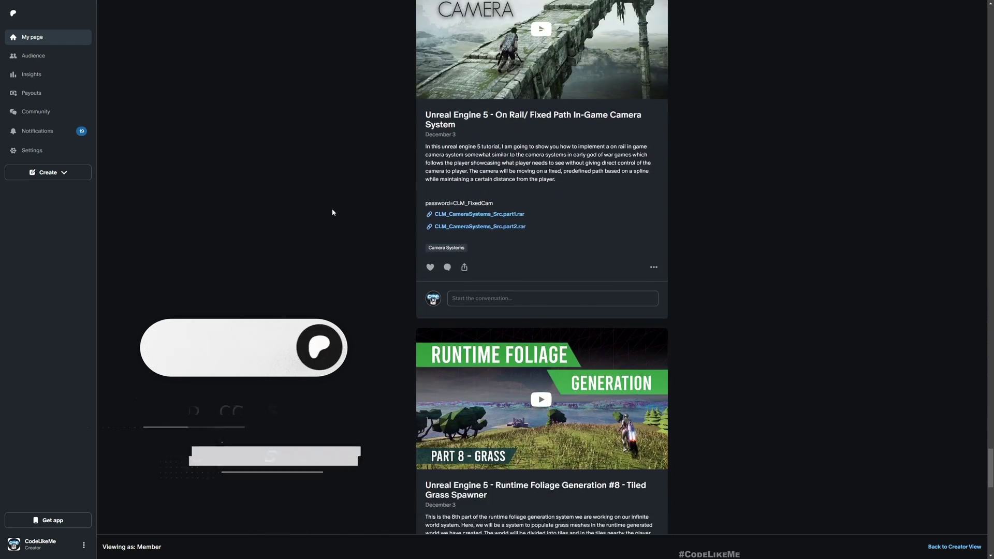
{"action": "scroll", "coordinate": [330, 211], "scroll_direction": "down", "scroll_amount": 5}
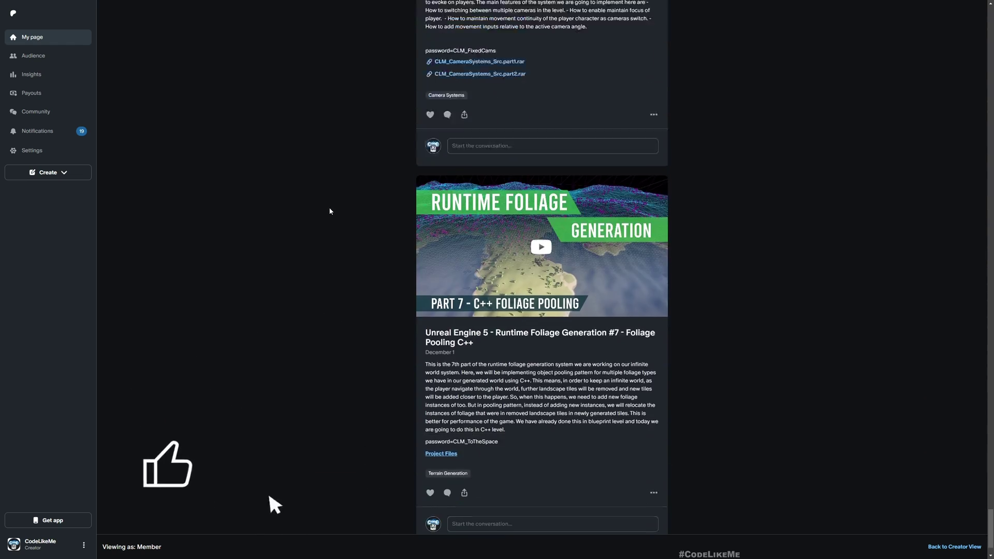
{"action": "left_click", "coordinate": [542, 502]}
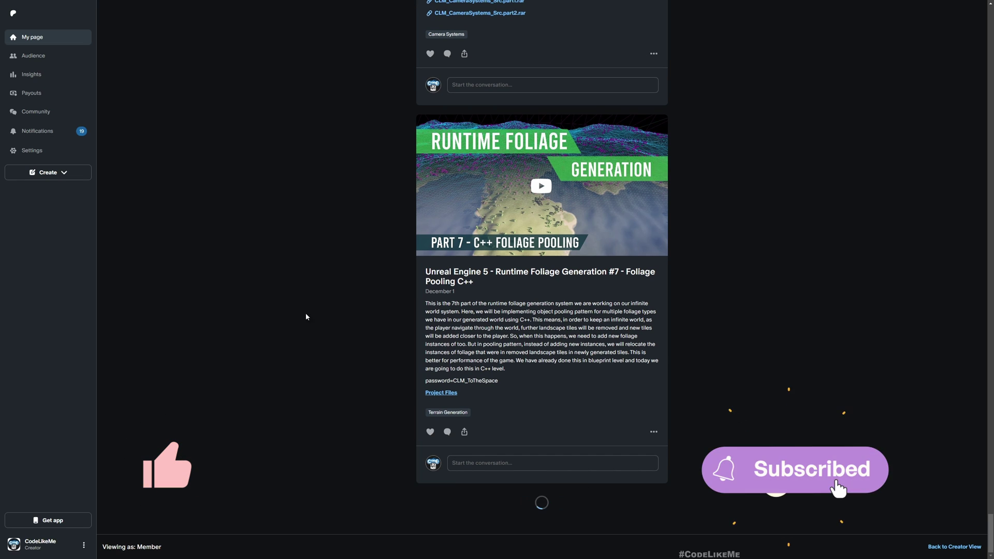
{"action": "scroll", "coordinate": [315, 253], "scroll_direction": "down", "scroll_amount": 5}
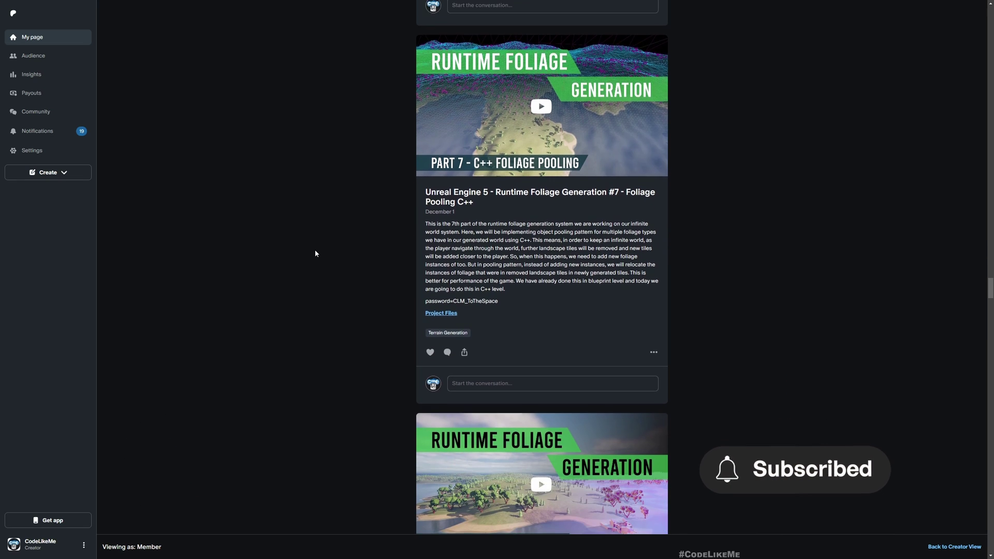